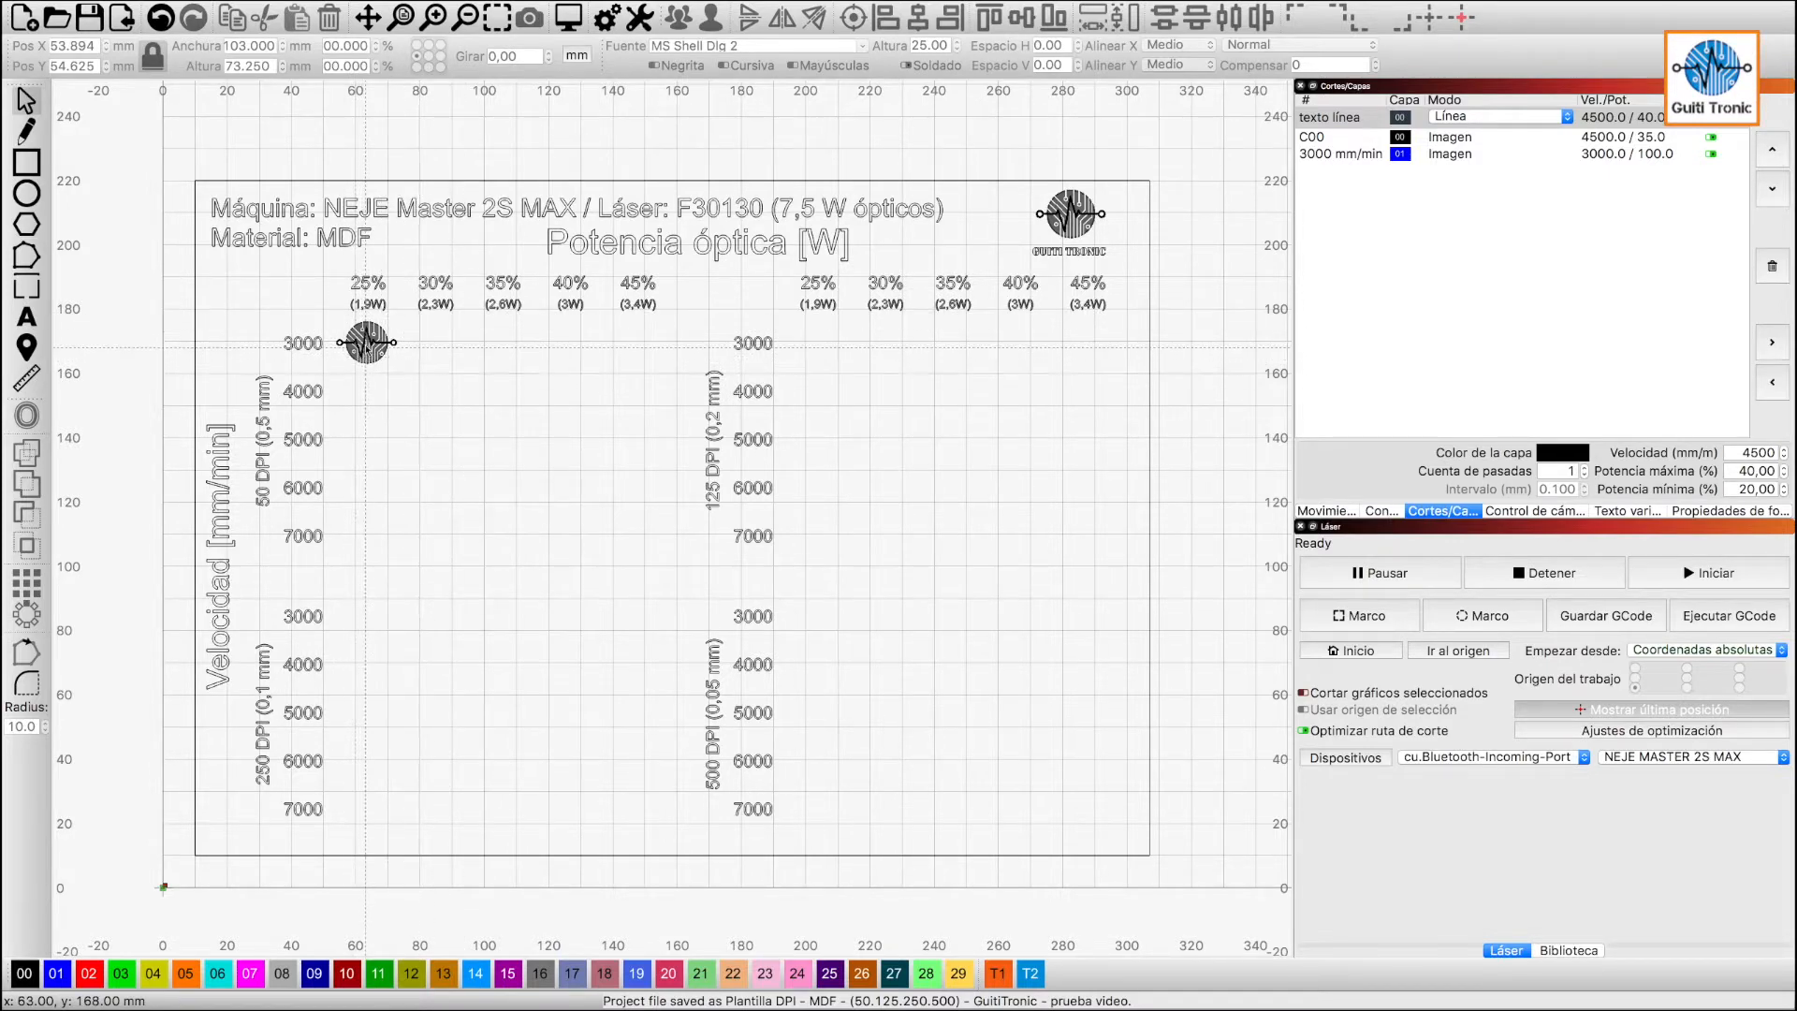
Start a grid array of the logo at 25% and 3000 in the 50 DPI block, with 5 columns and 5 rows.
click(365, 344)
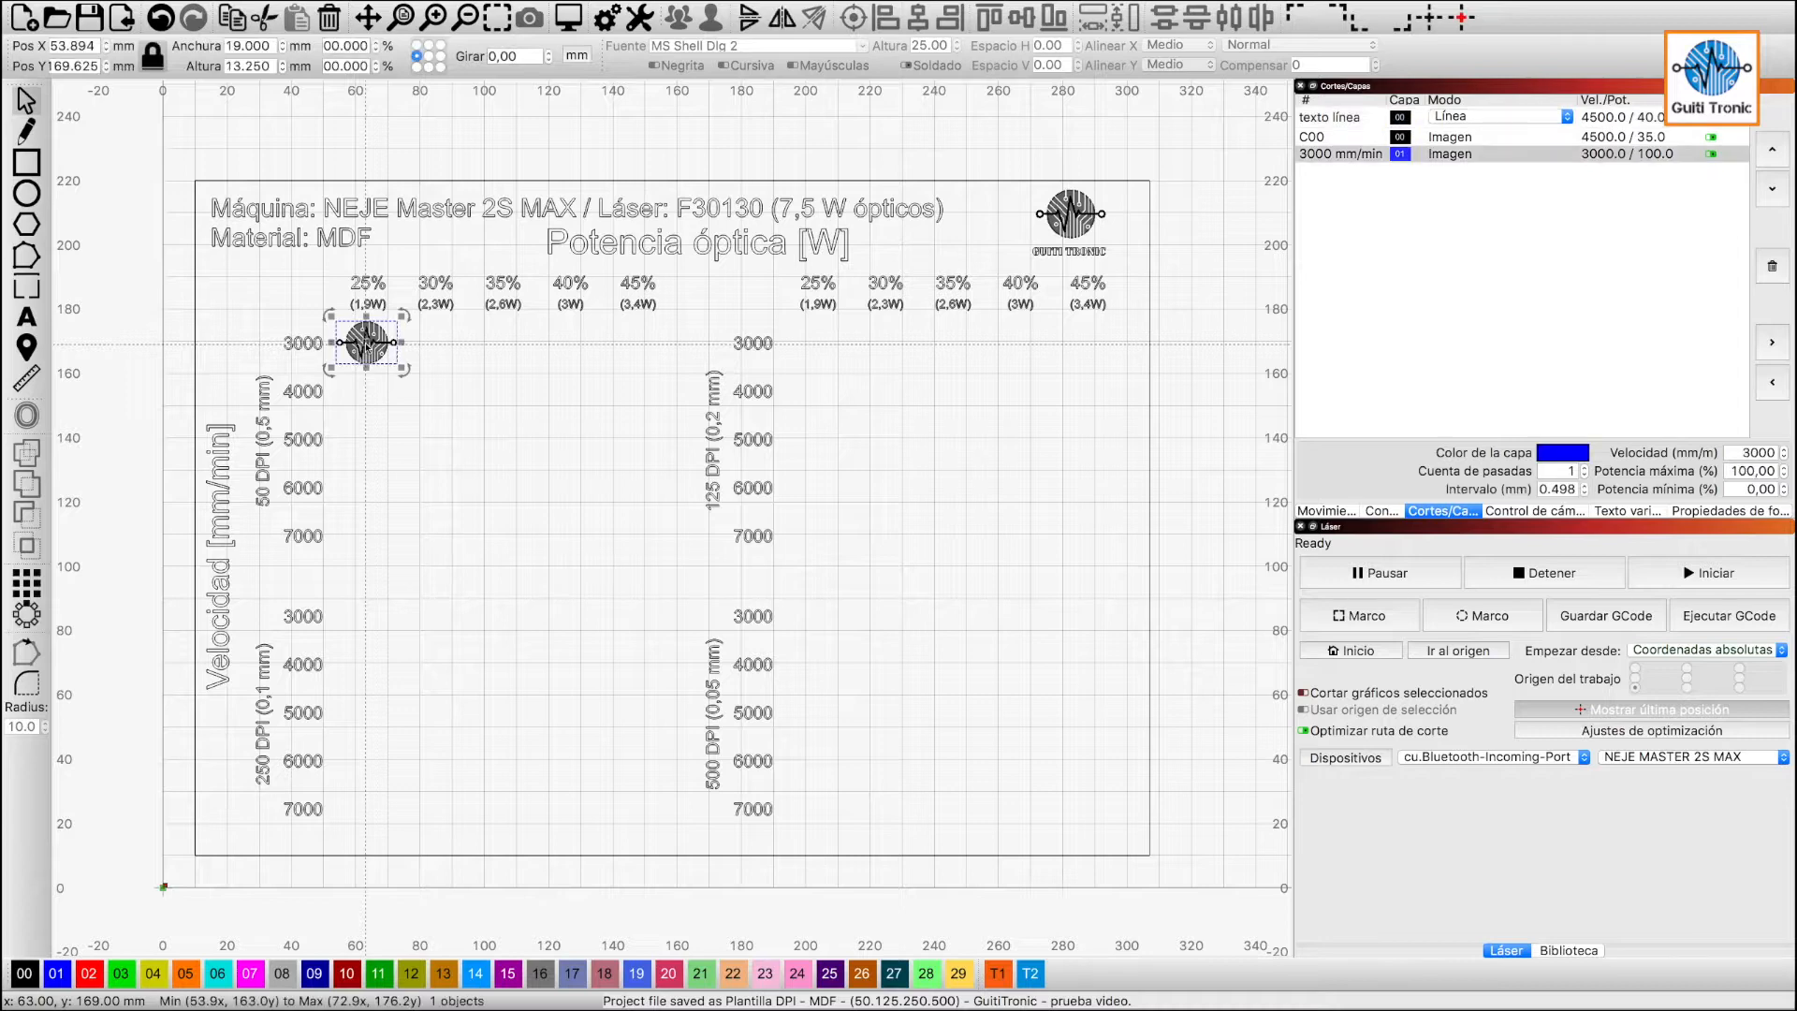
click(26, 582)
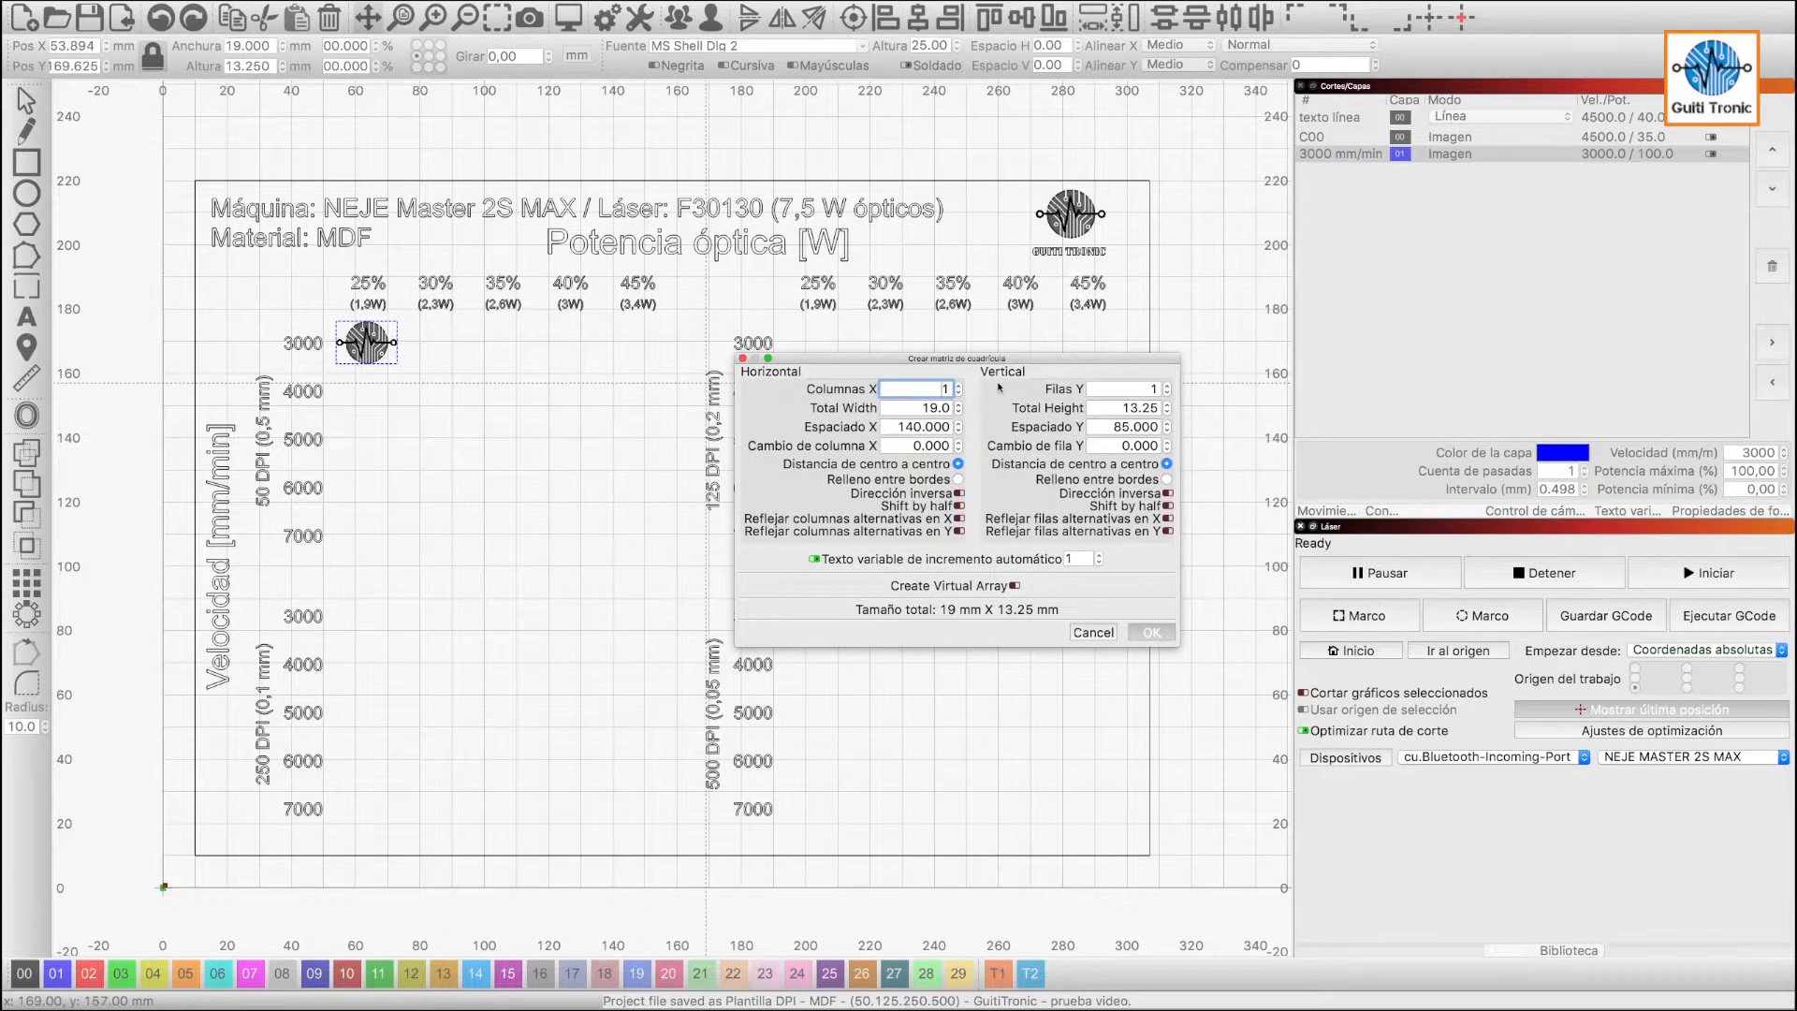
key(BackSpace)
text(5)
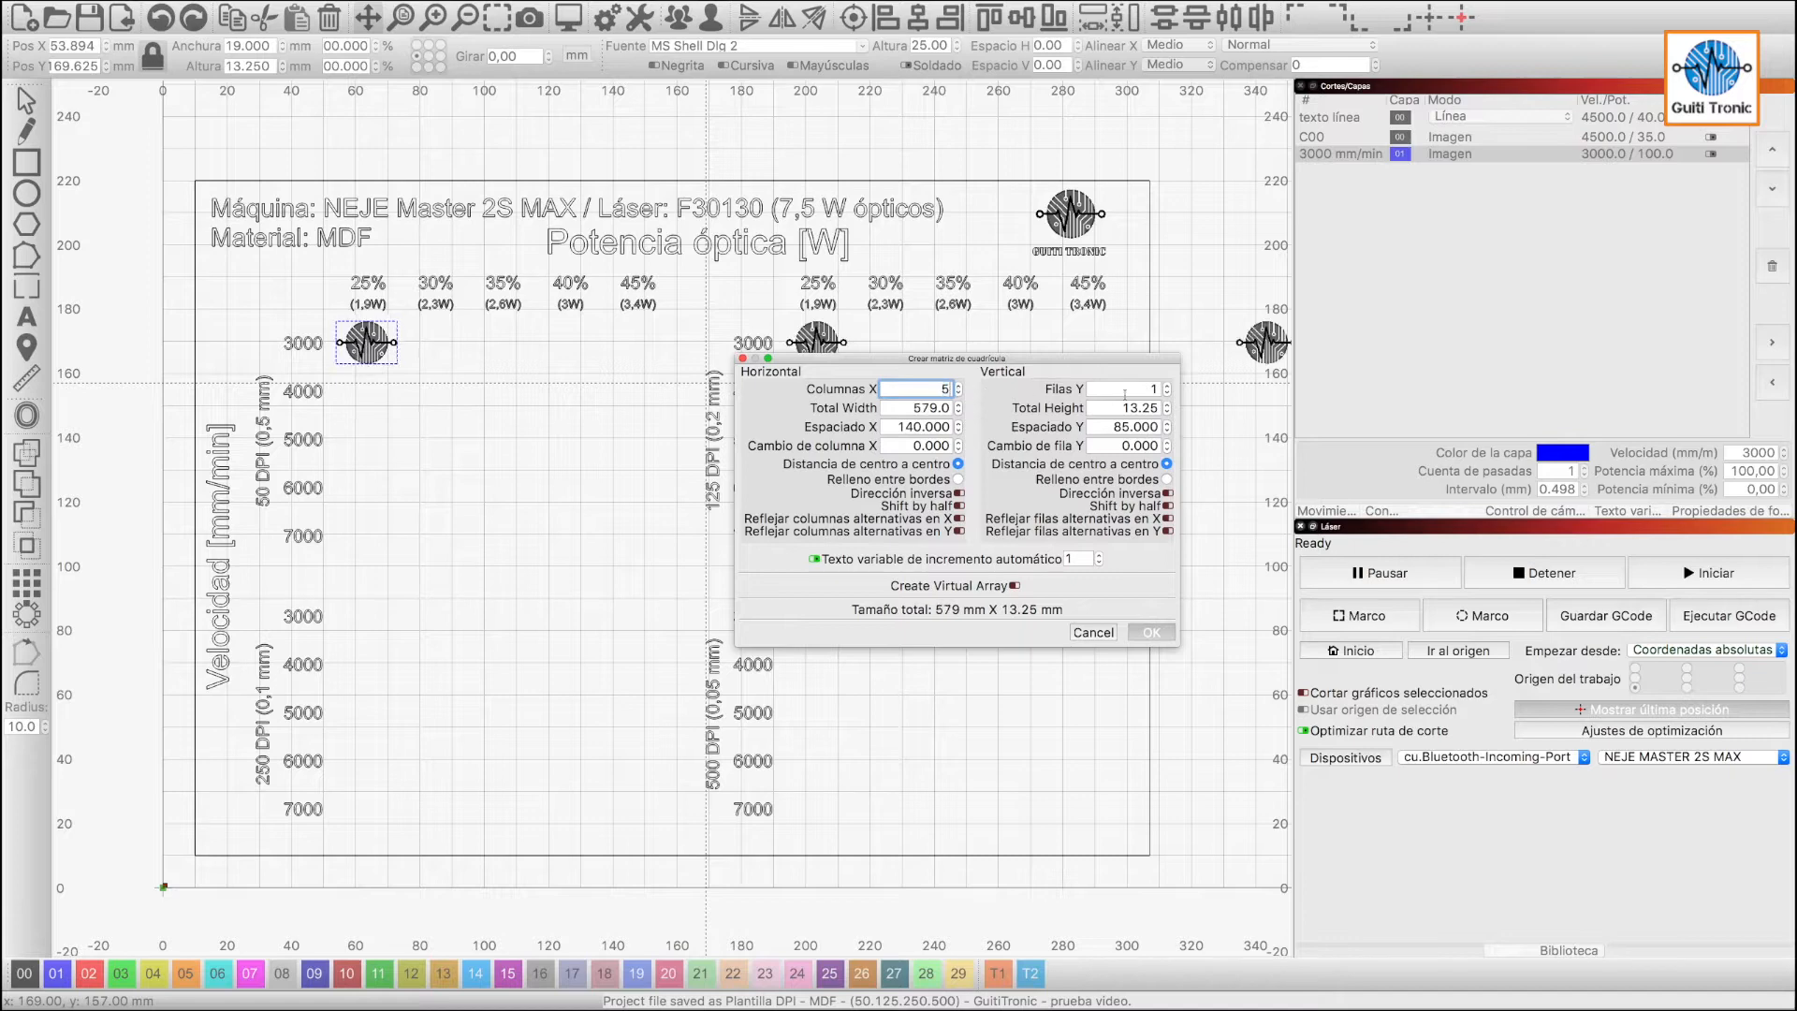
click(1153, 389)
double_click(1153, 389)
text(5)
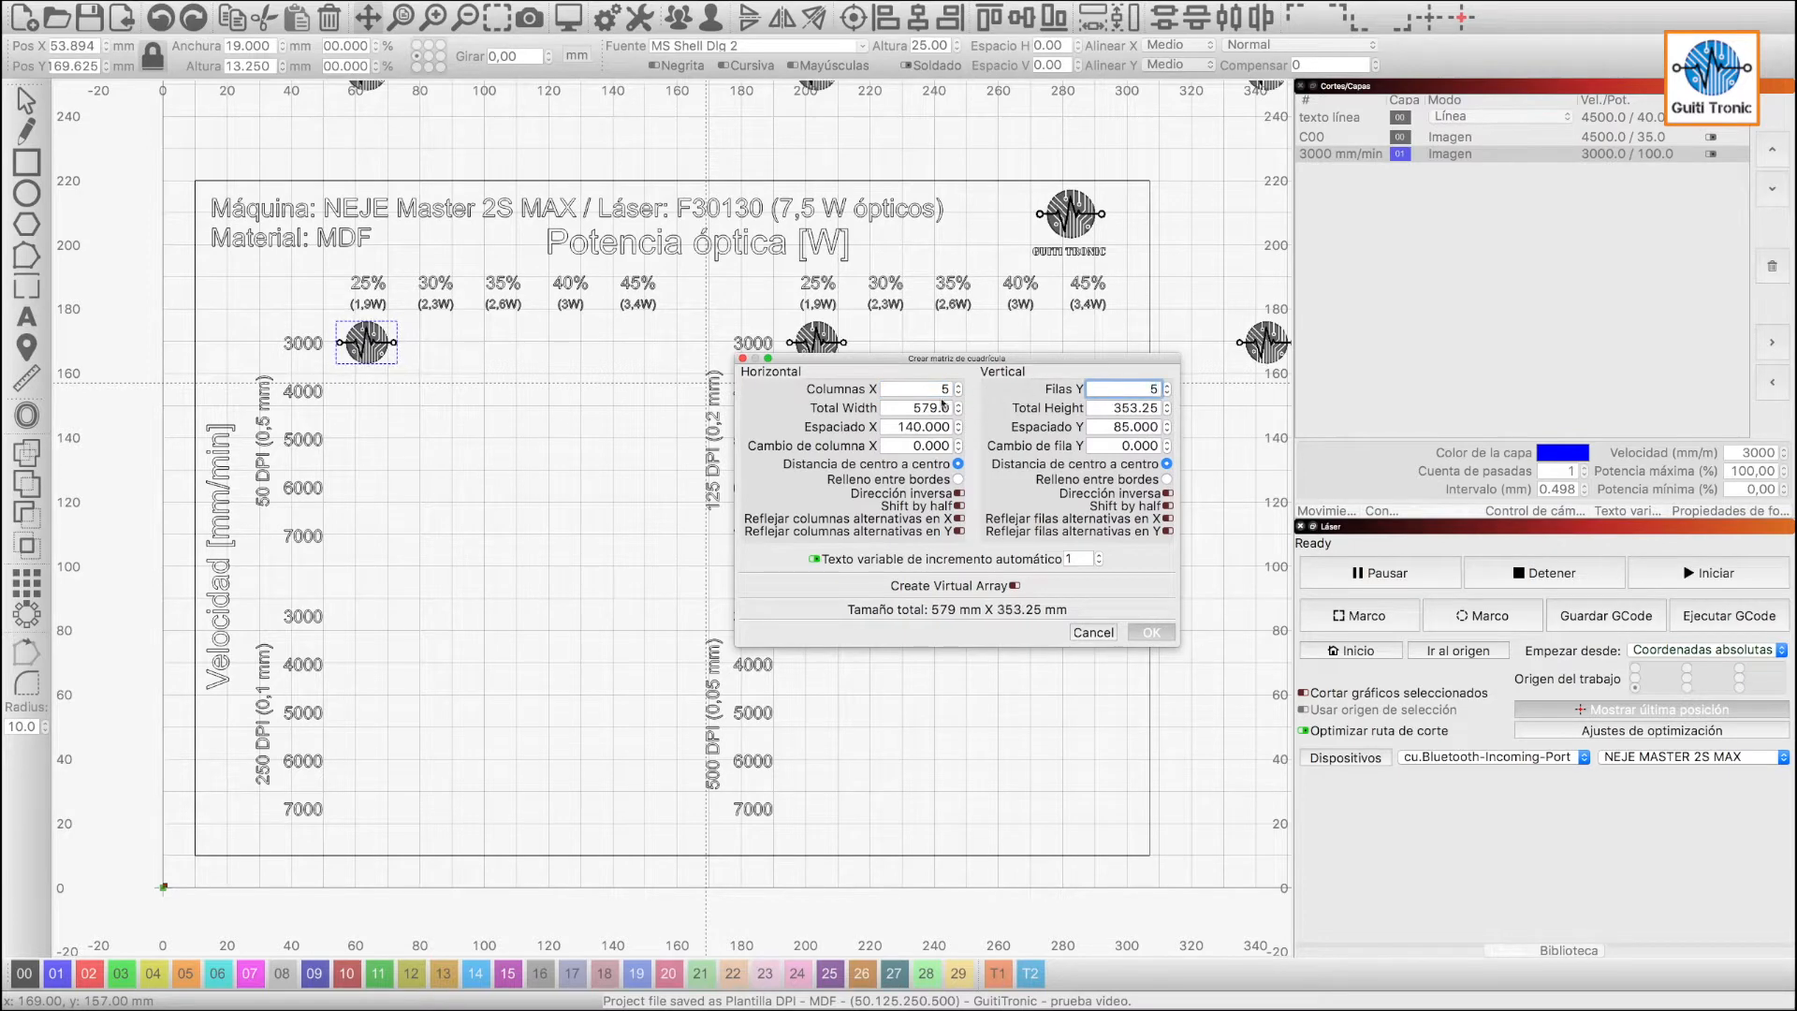
Space the array 21 mm horizontally and 15 mm vertically, reverse its vertical direction, and create the copies.
double_click(921, 427)
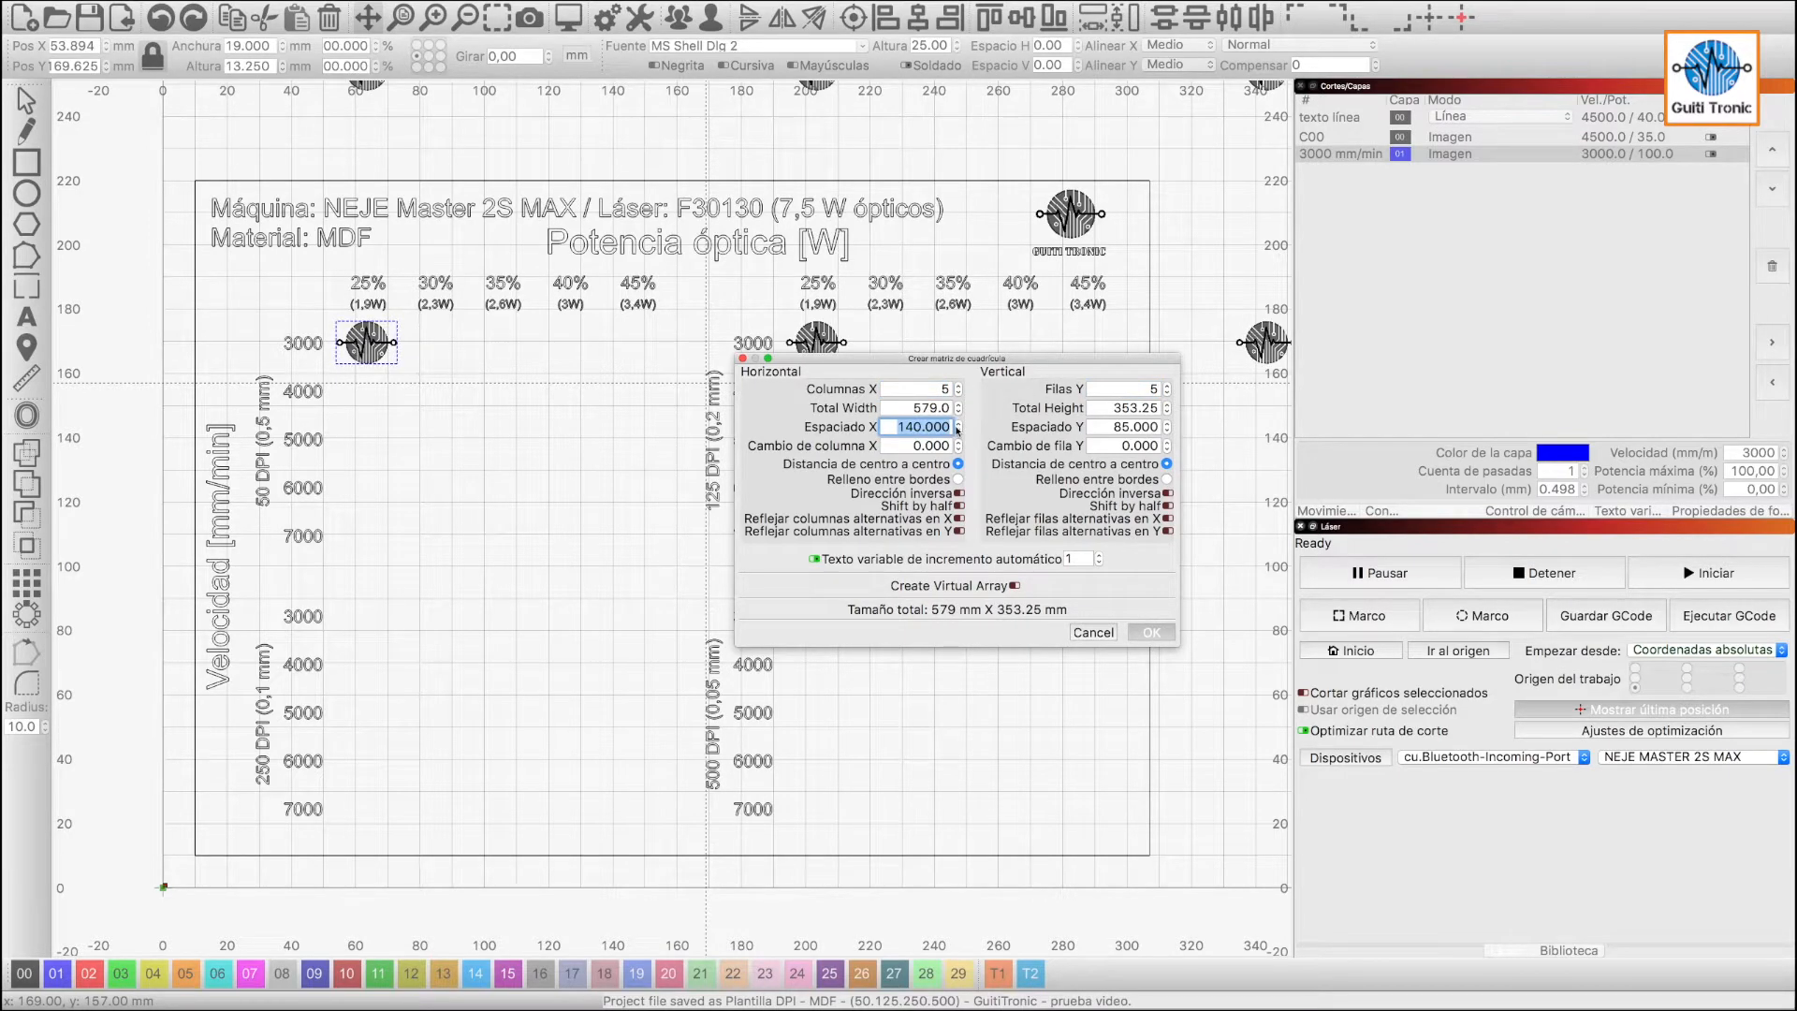
text(21)
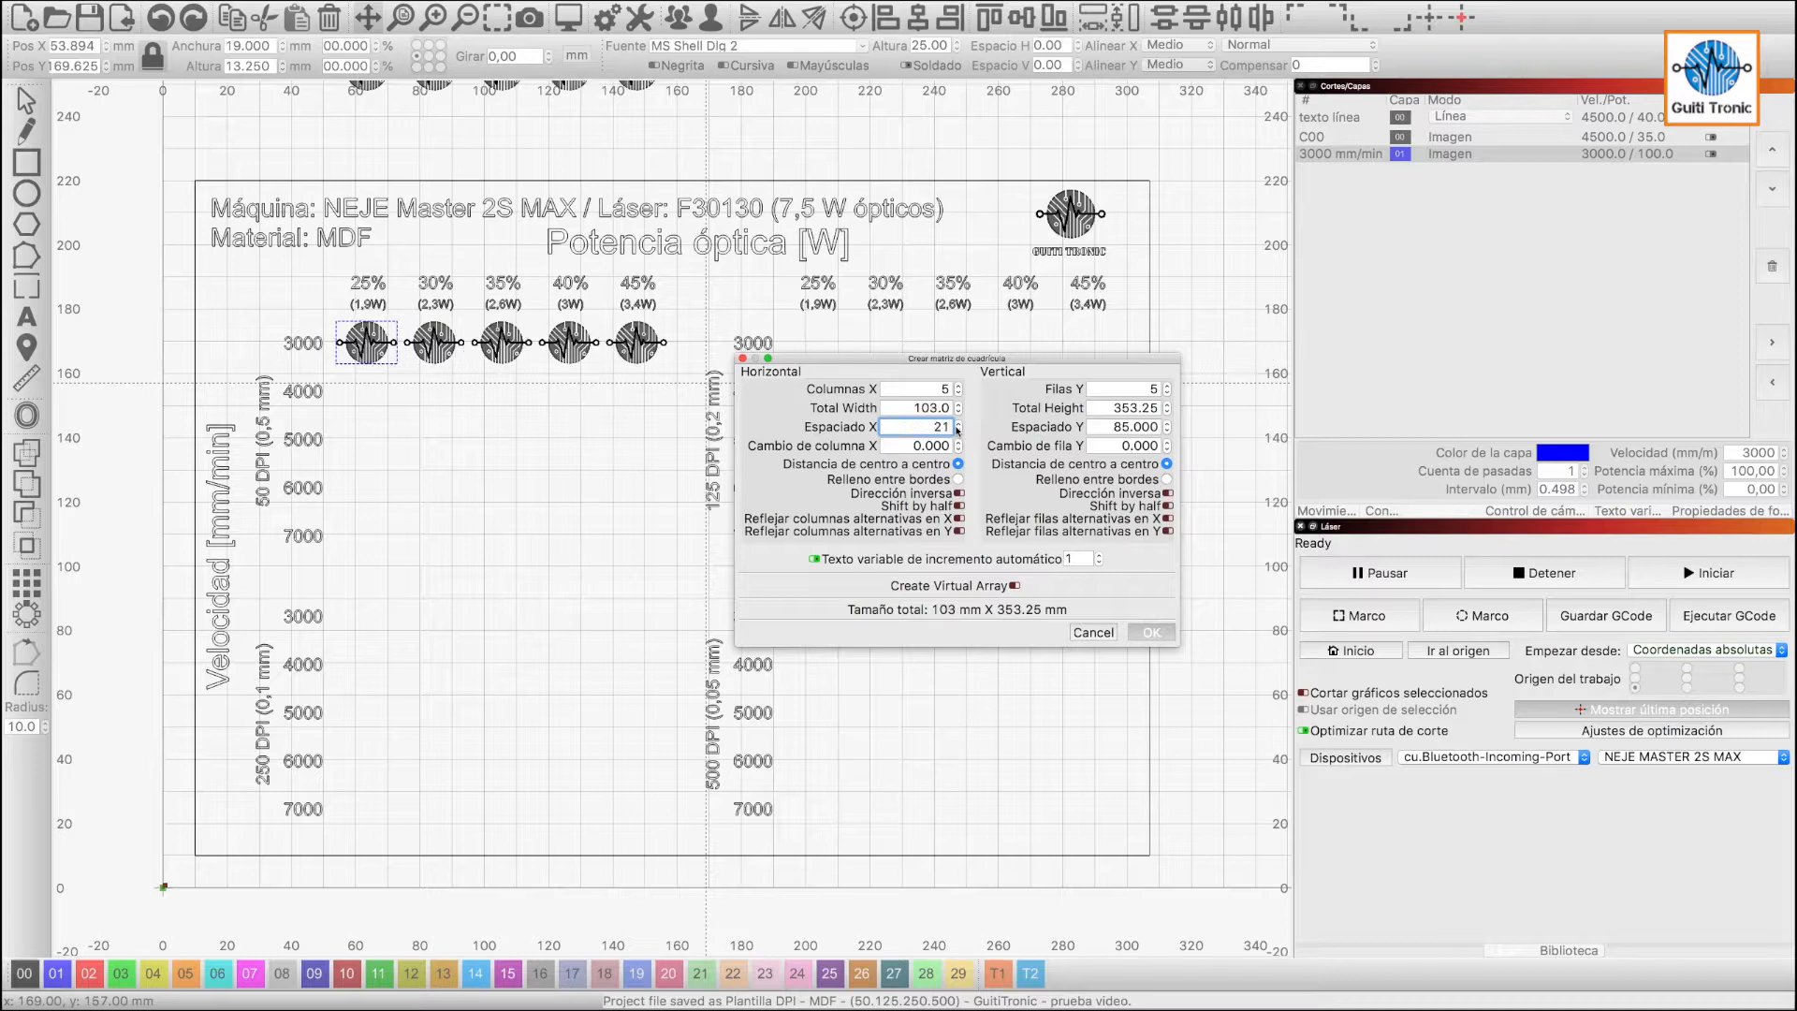
key(Tab)
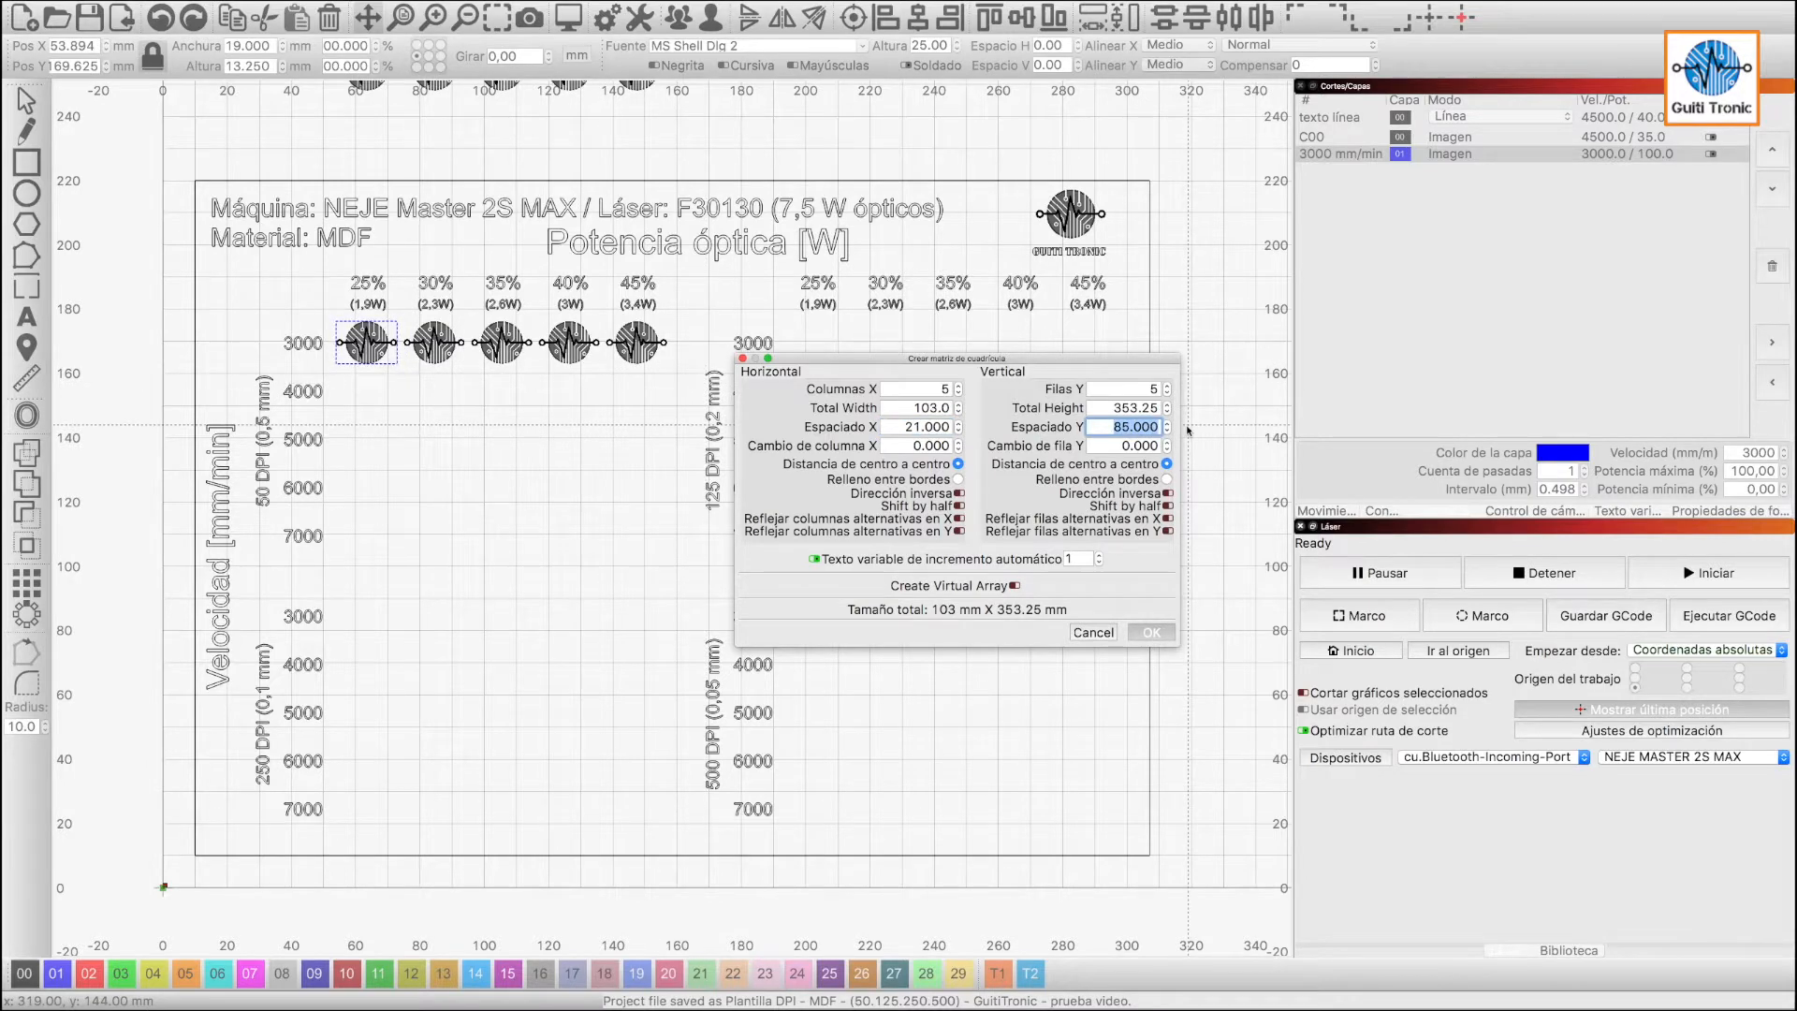
text(15)
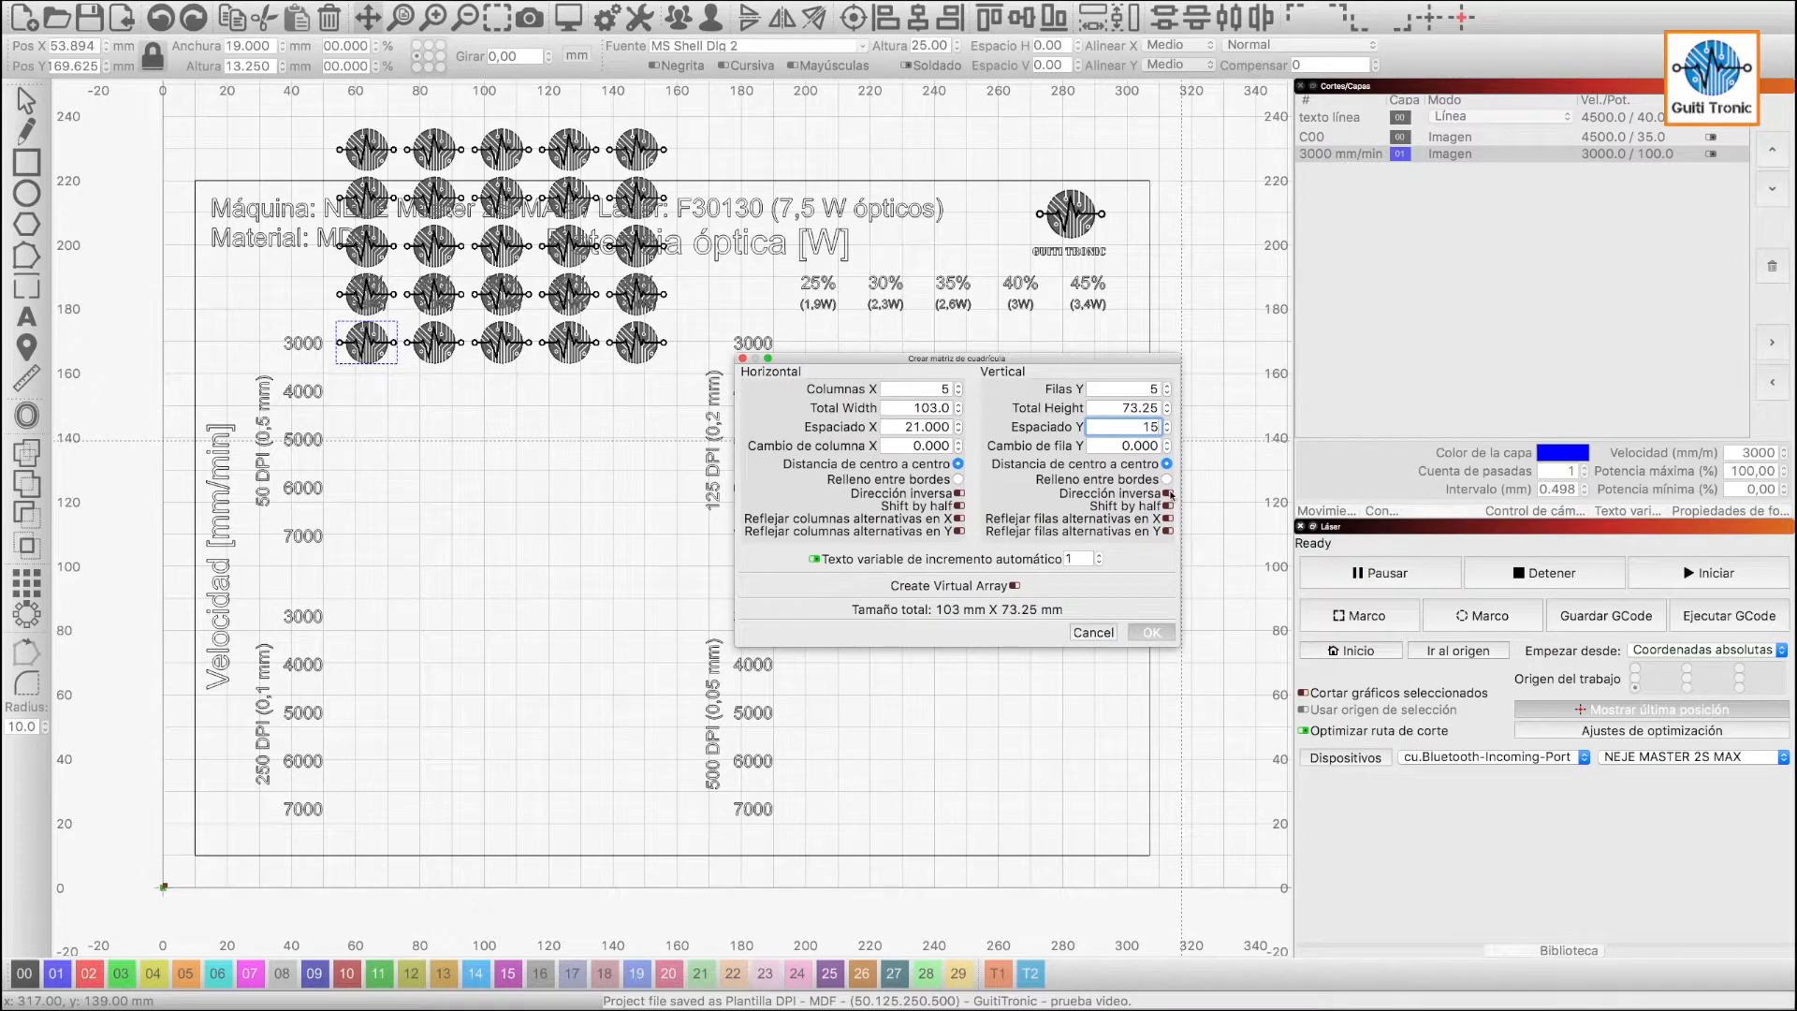
click(1151, 633)
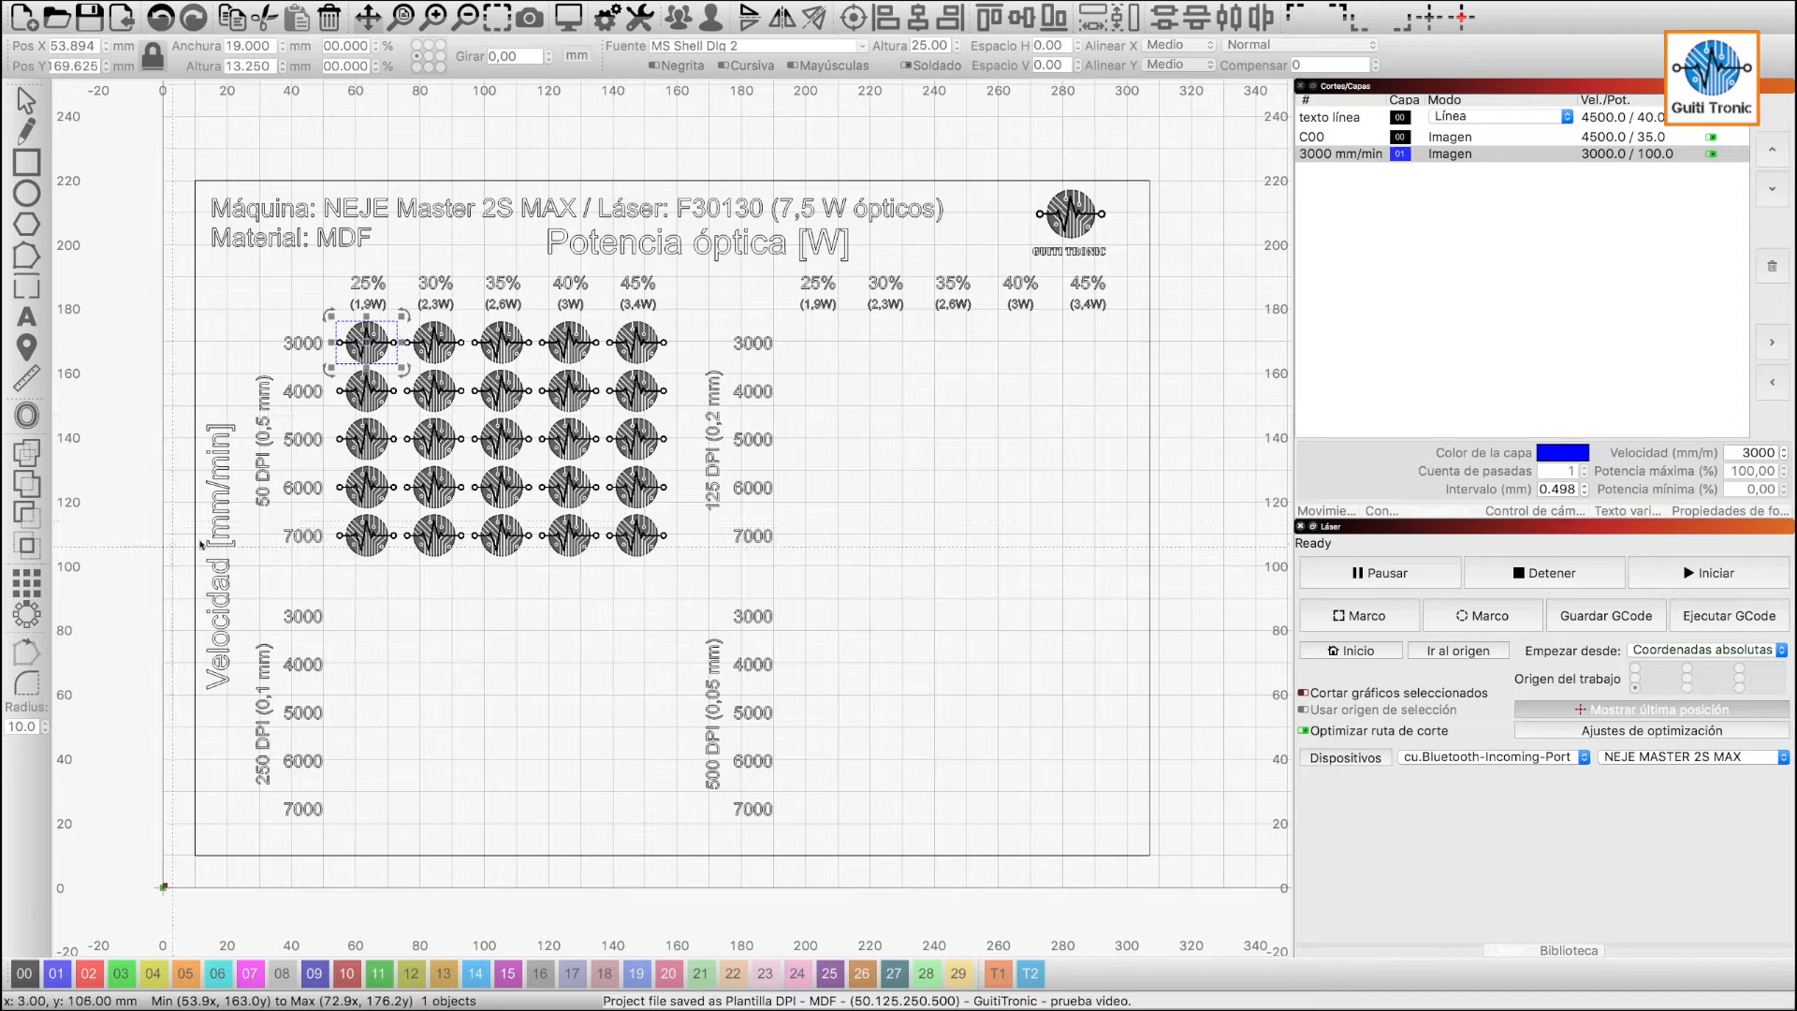
click(655, 569)
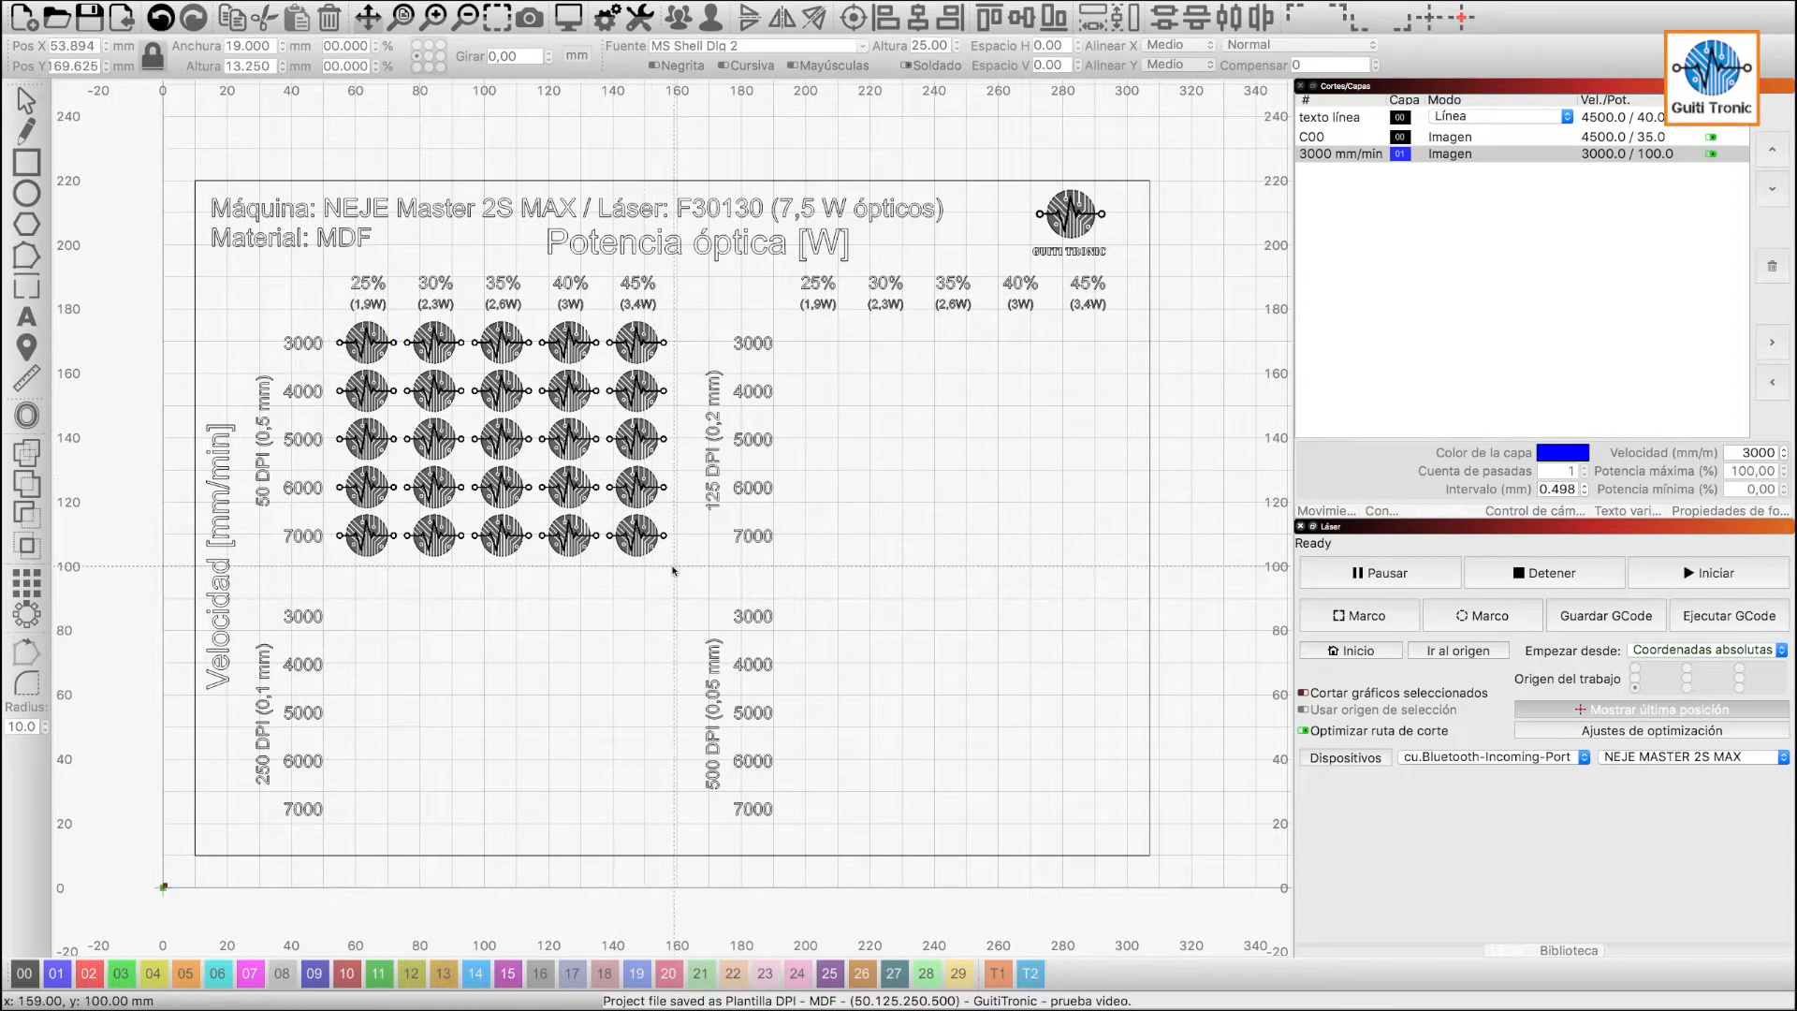
Select the whole 5 by 5 block of logos and start a grid array of it with 2 columns and 2 rows.
drag(672, 567, 330, 315)
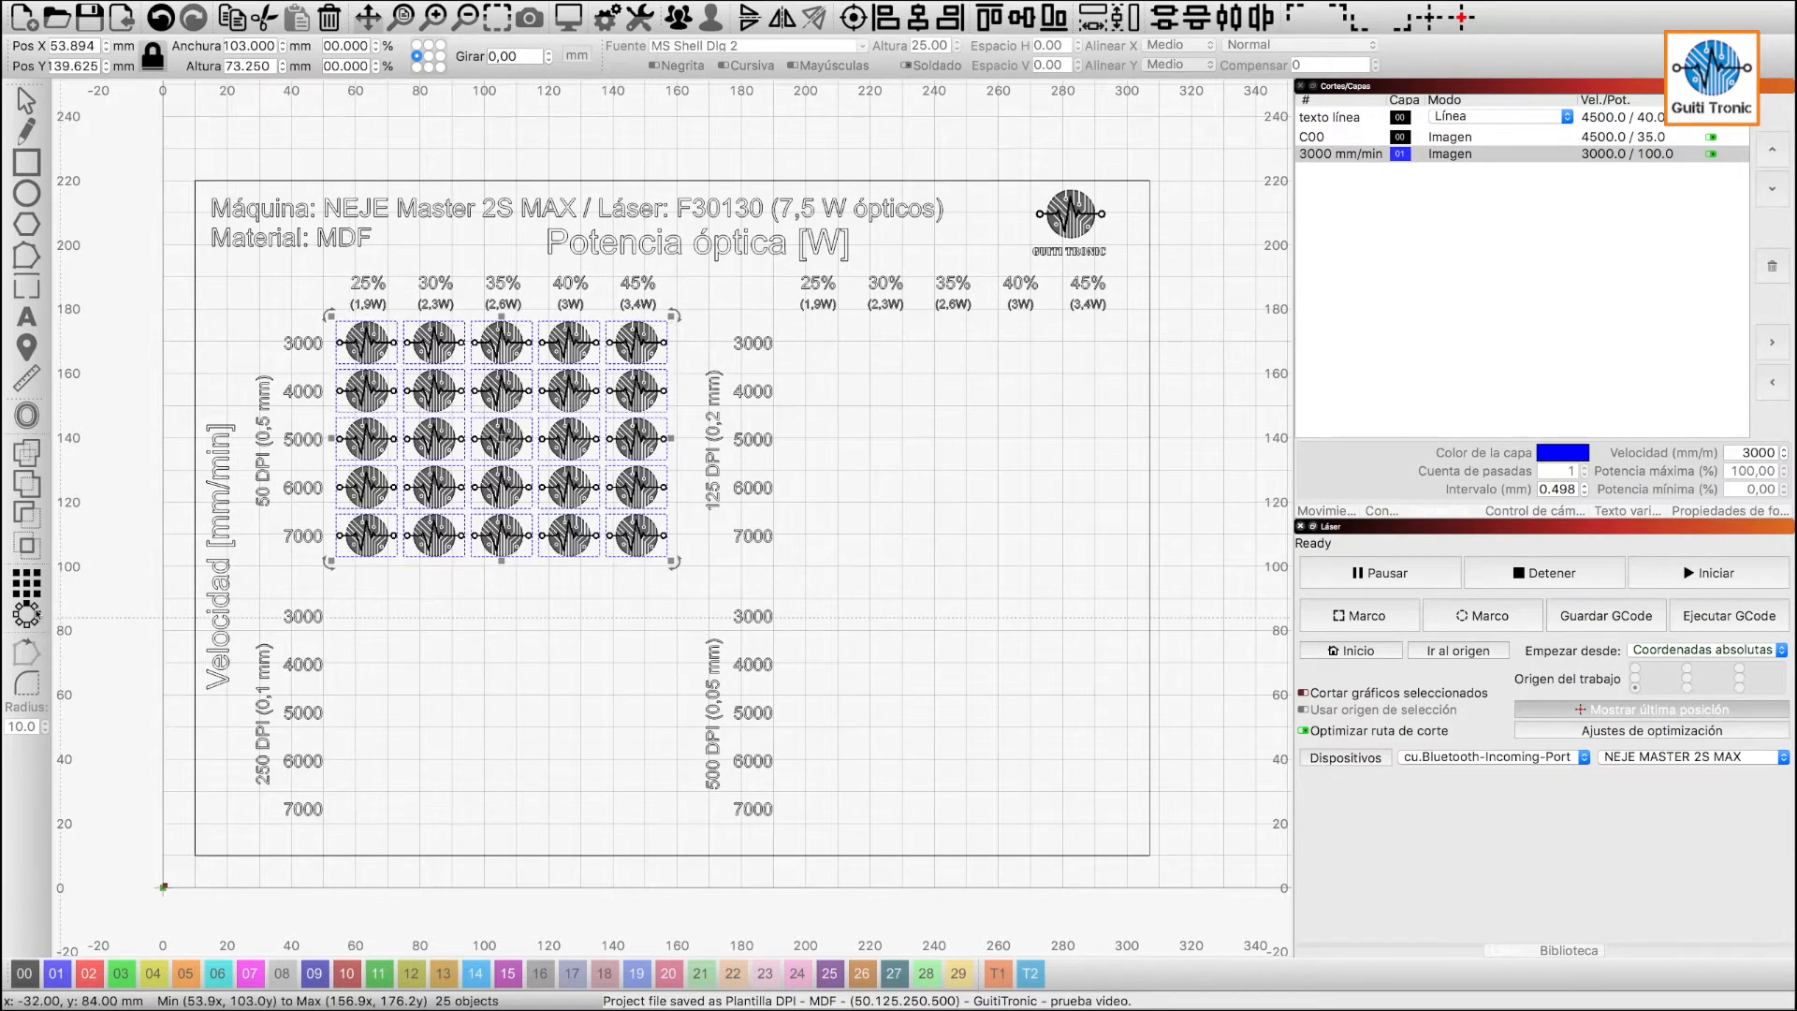
click(27, 583)
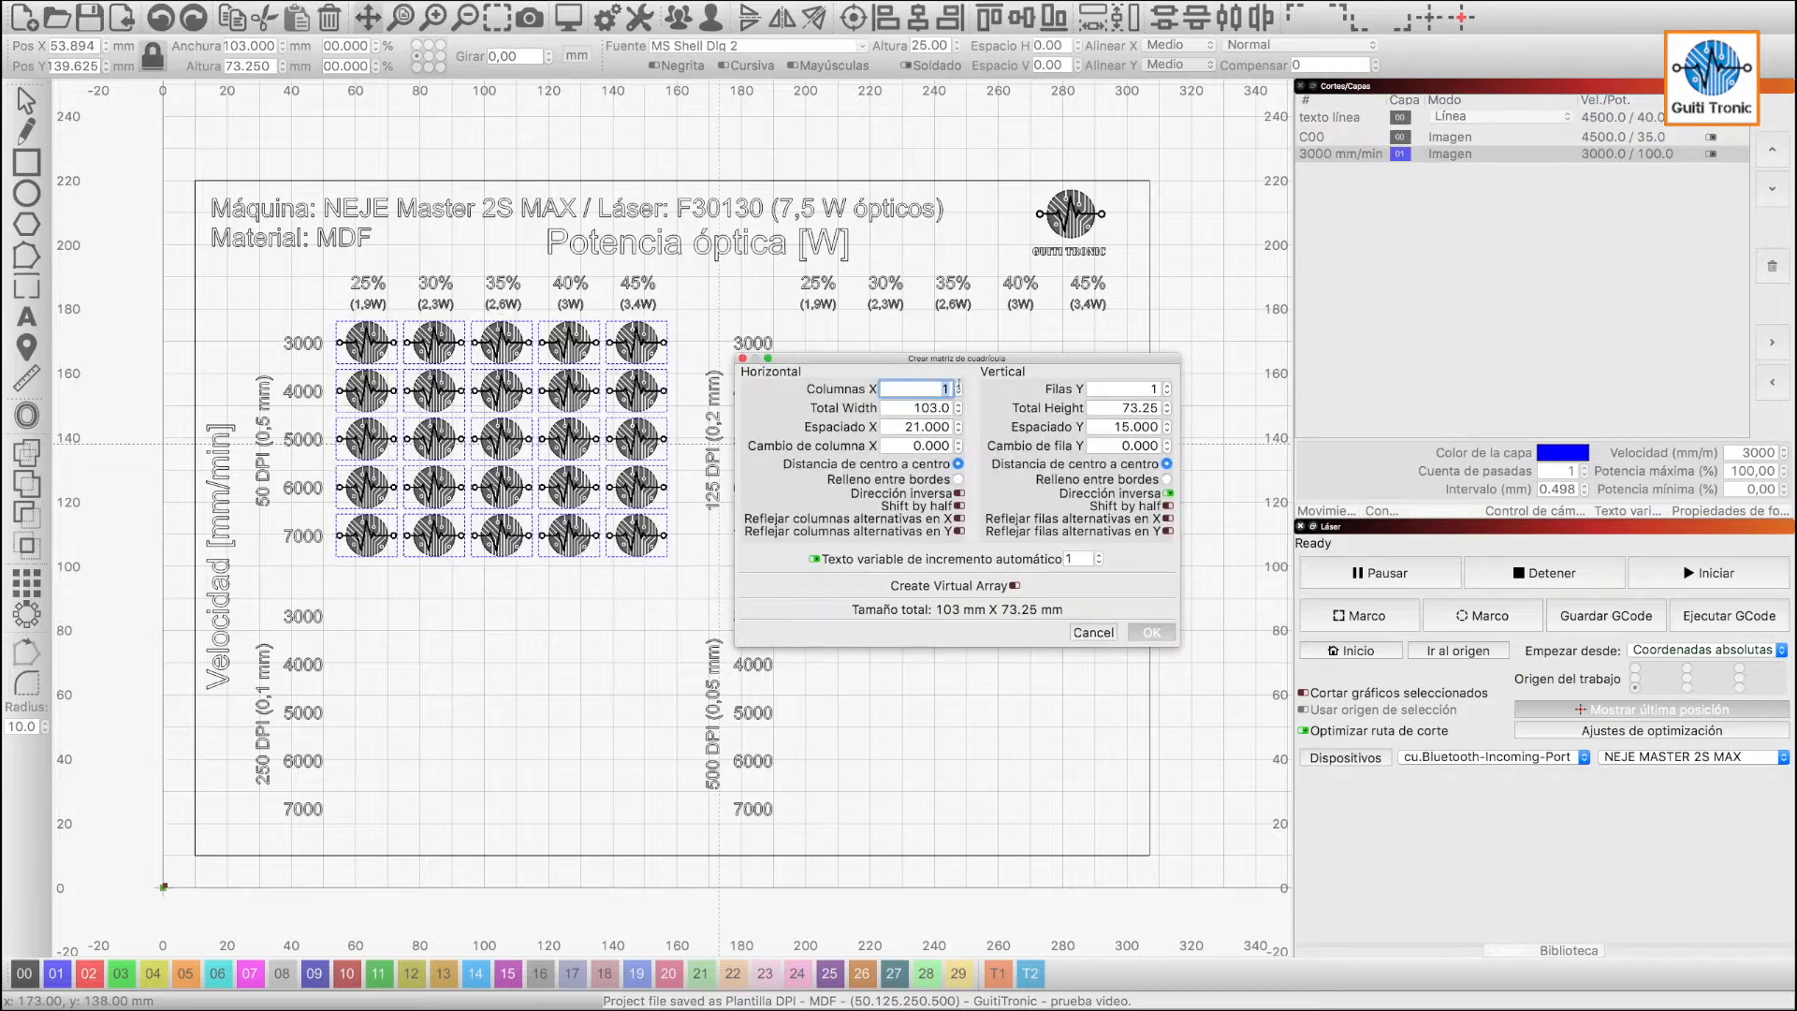
text(2)
key(Tab)
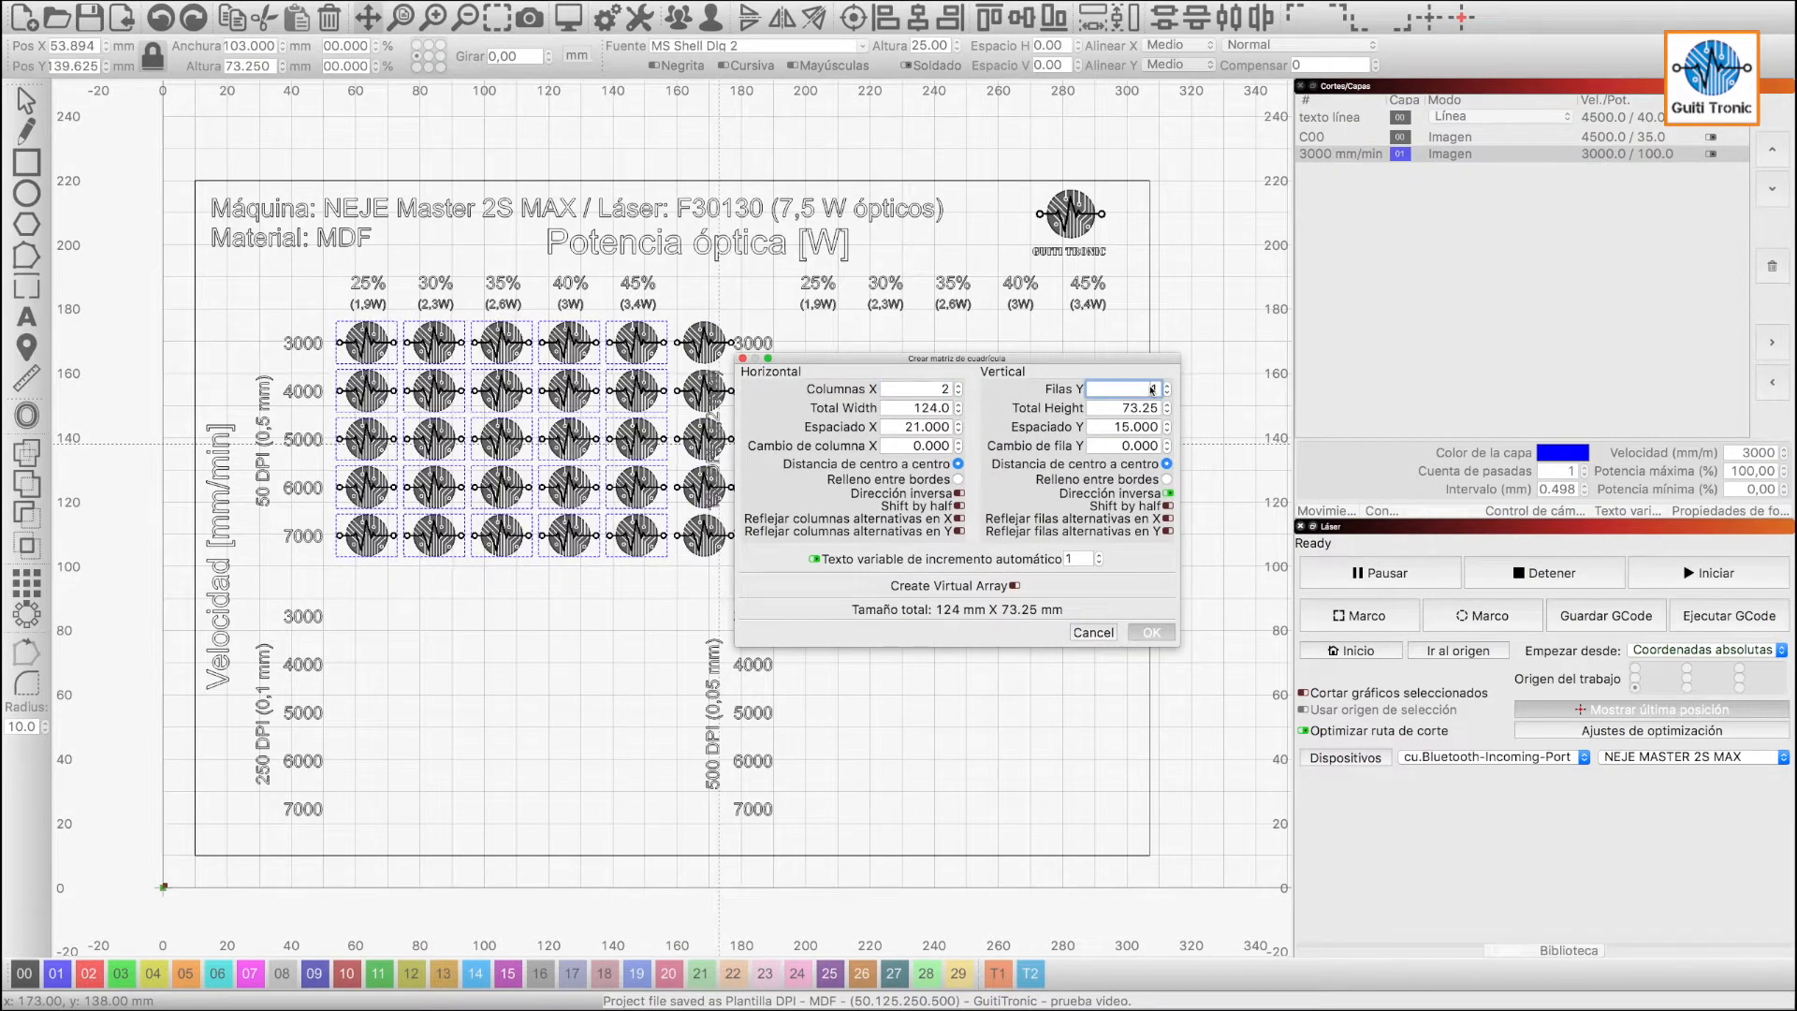
text(2)
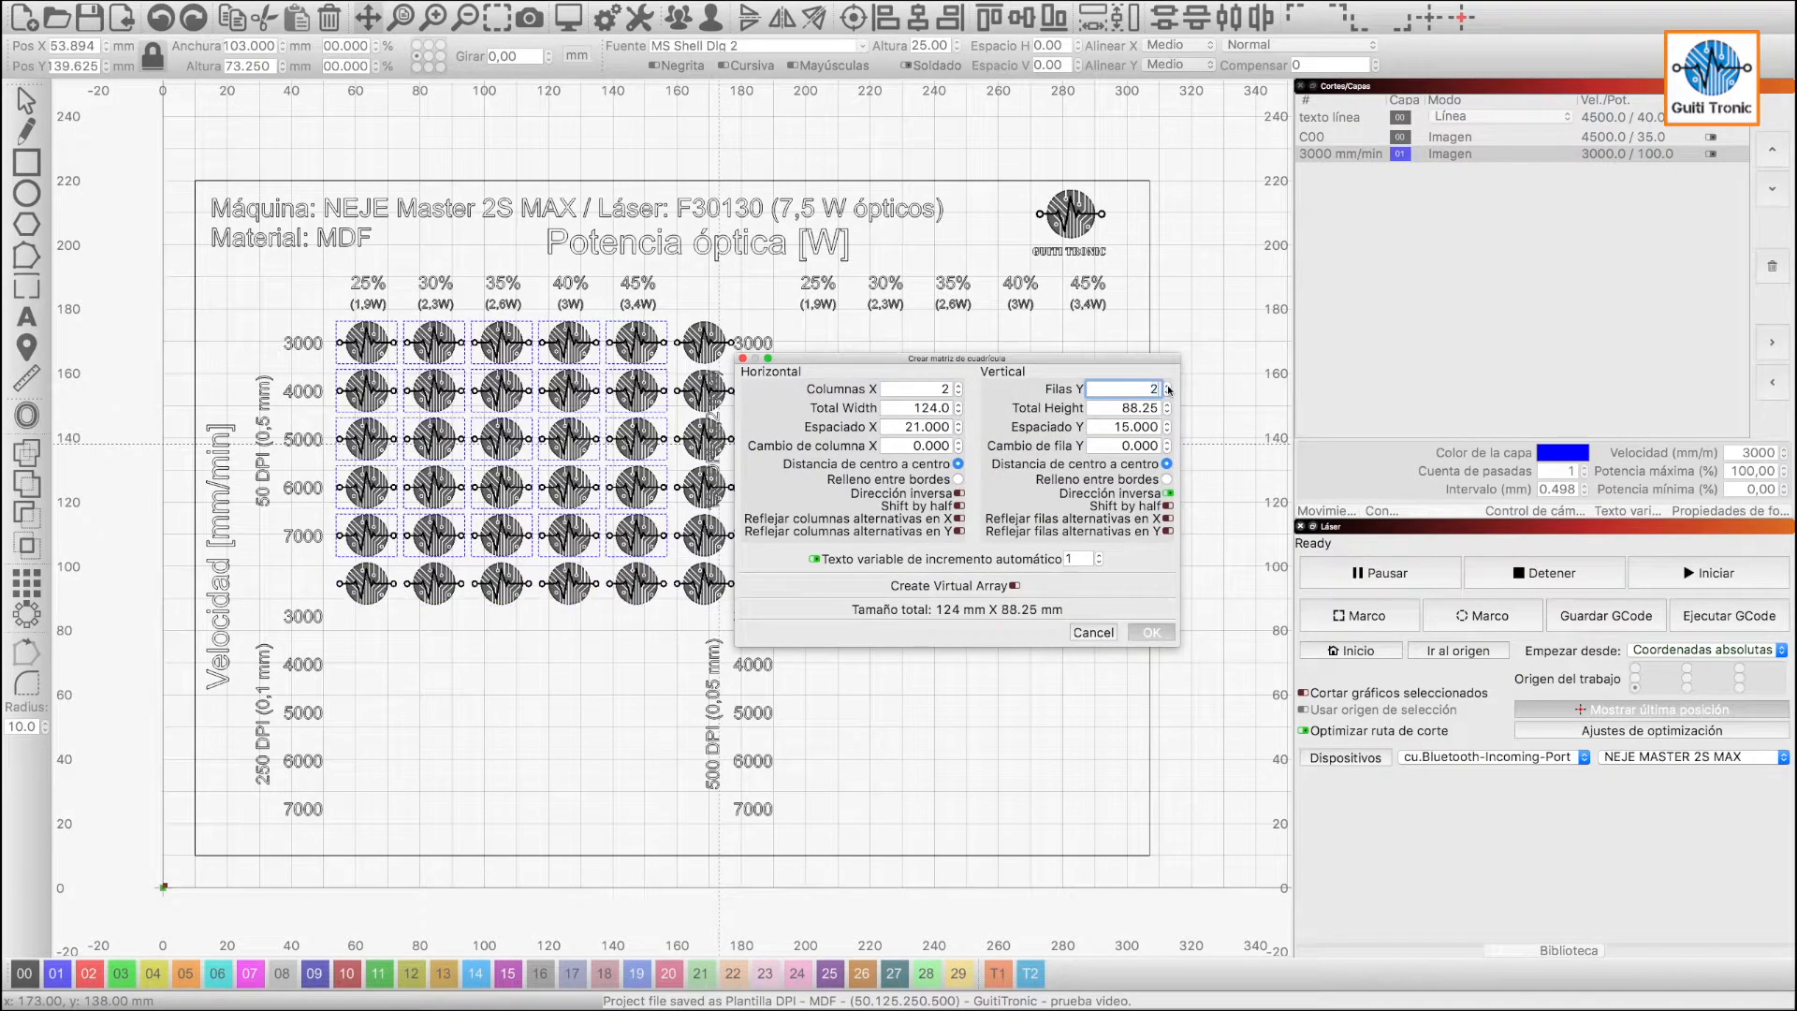
Set the block array's spacing to 140 mm in X and 85 mm in Y, and create the copies.
click(914, 427)
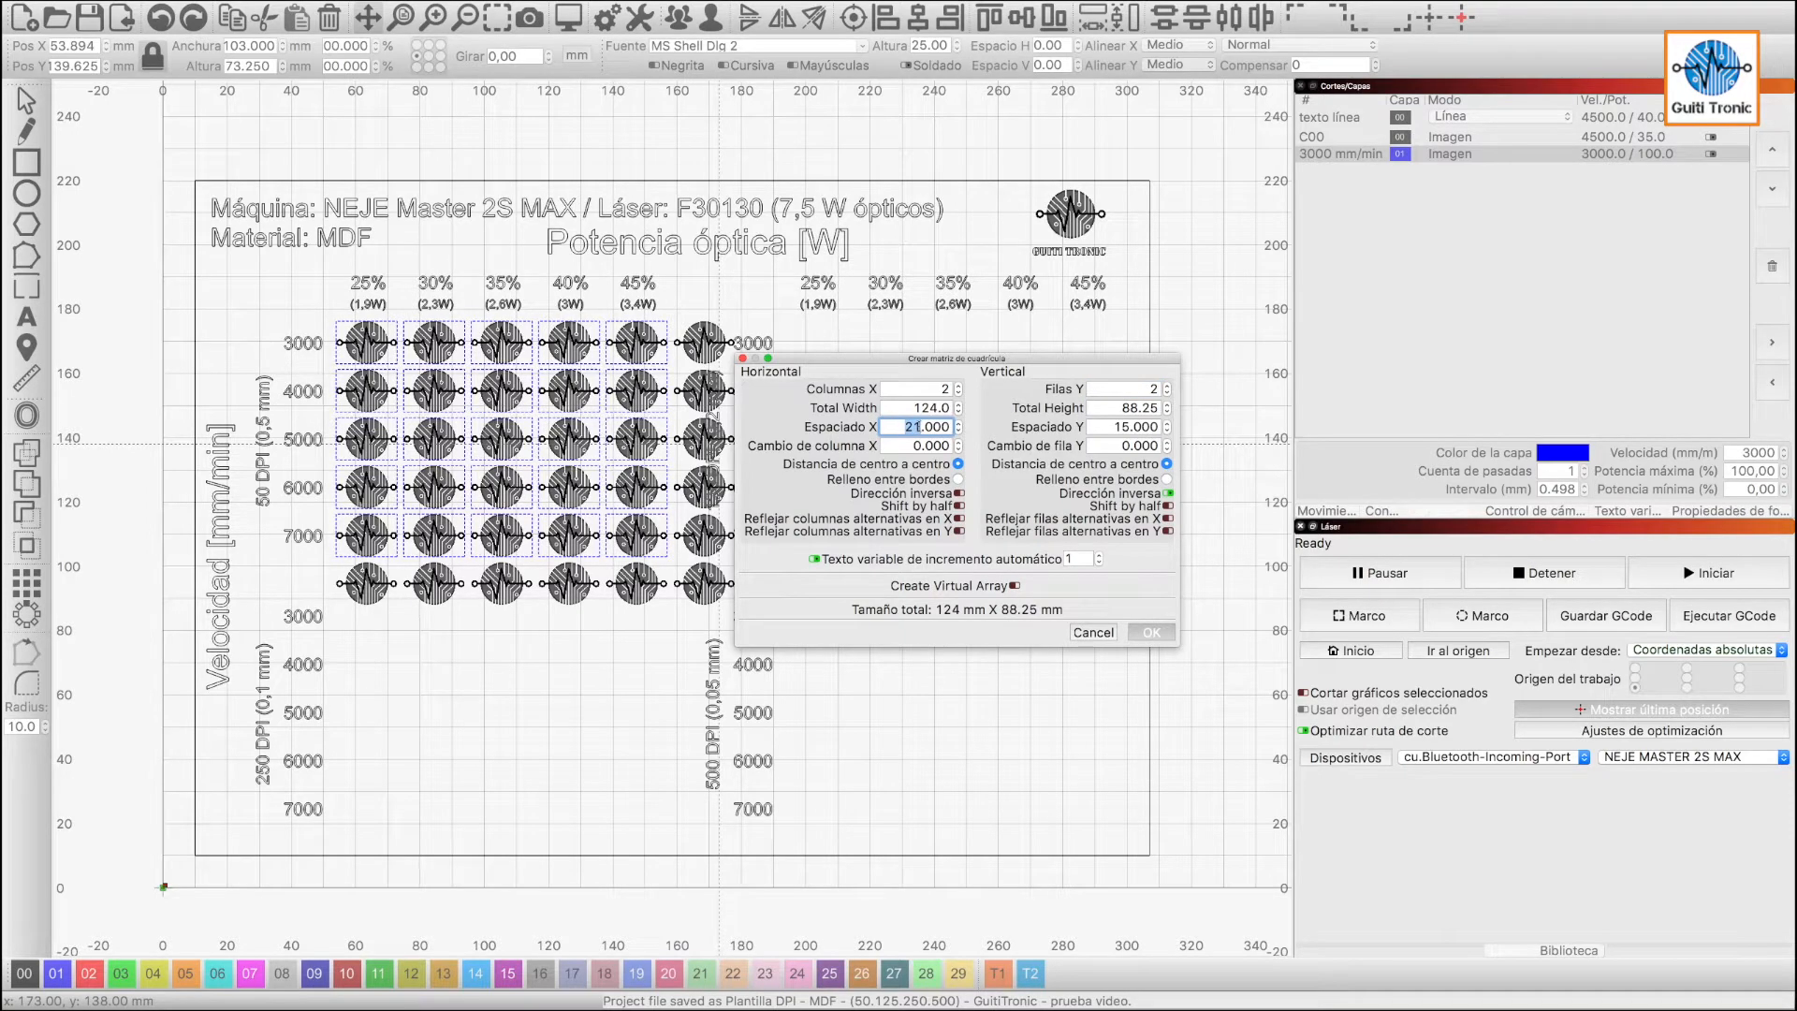
text(140)
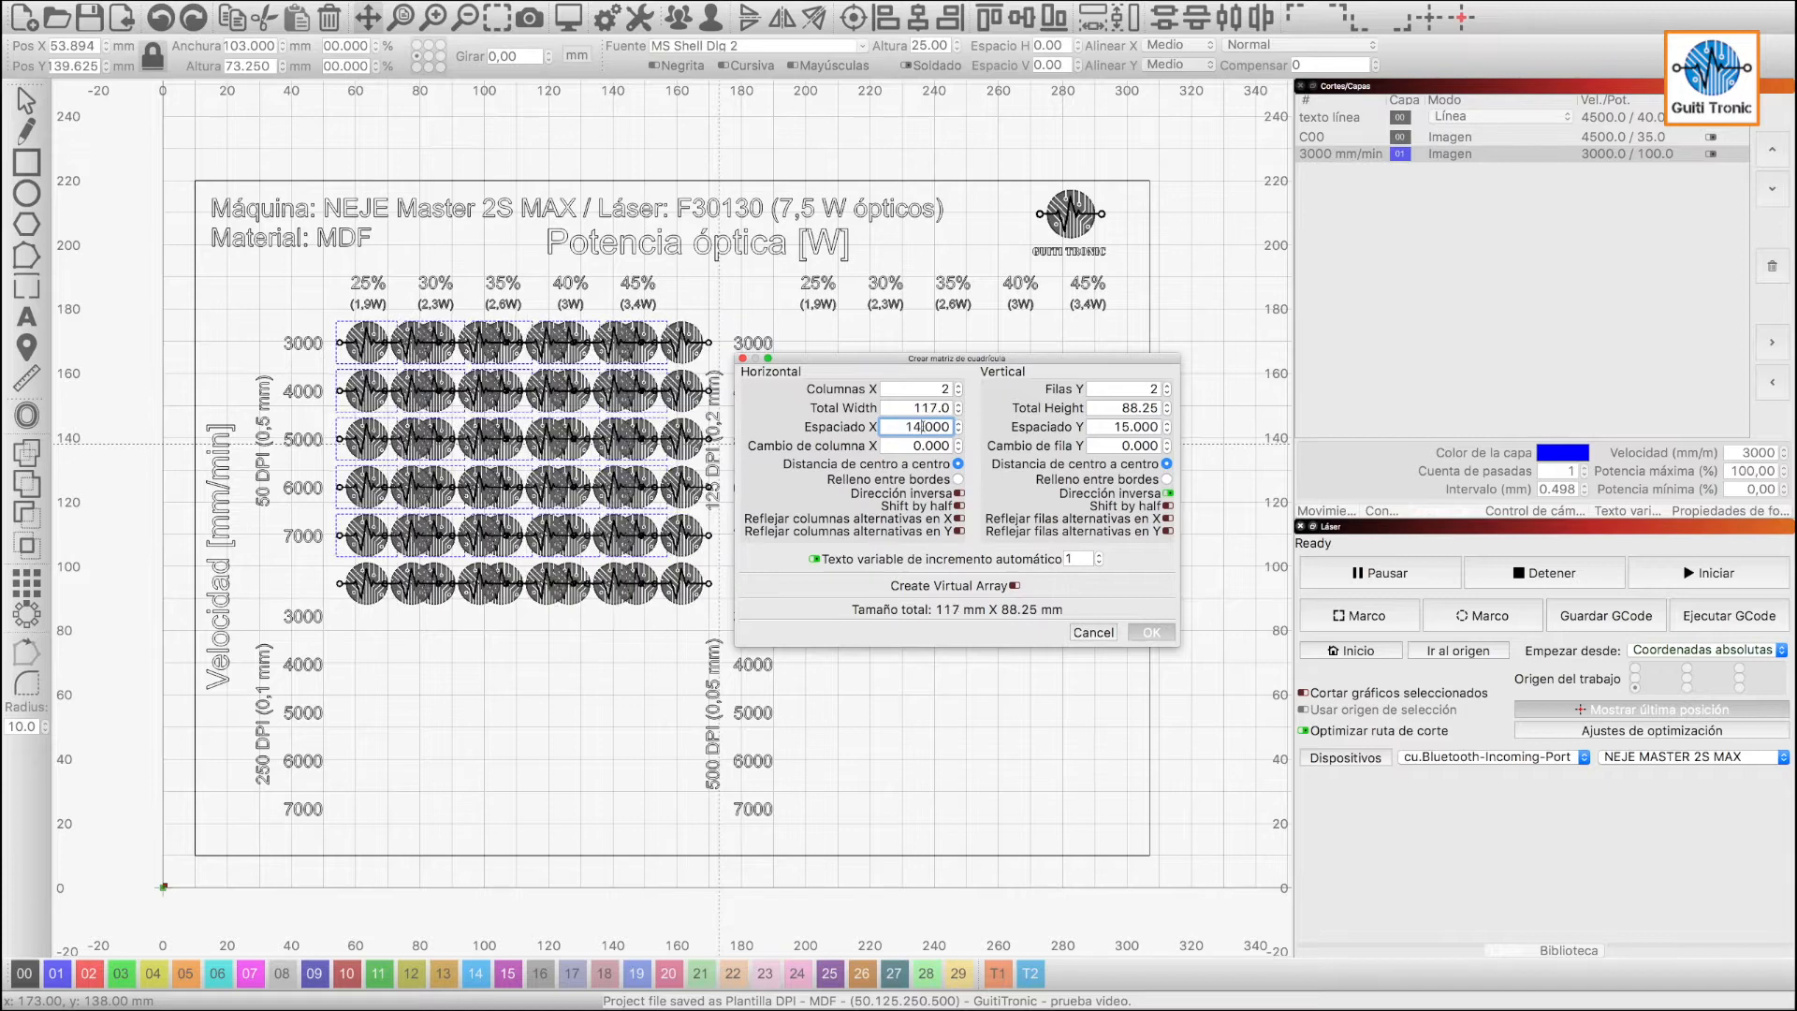
click(1121, 427)
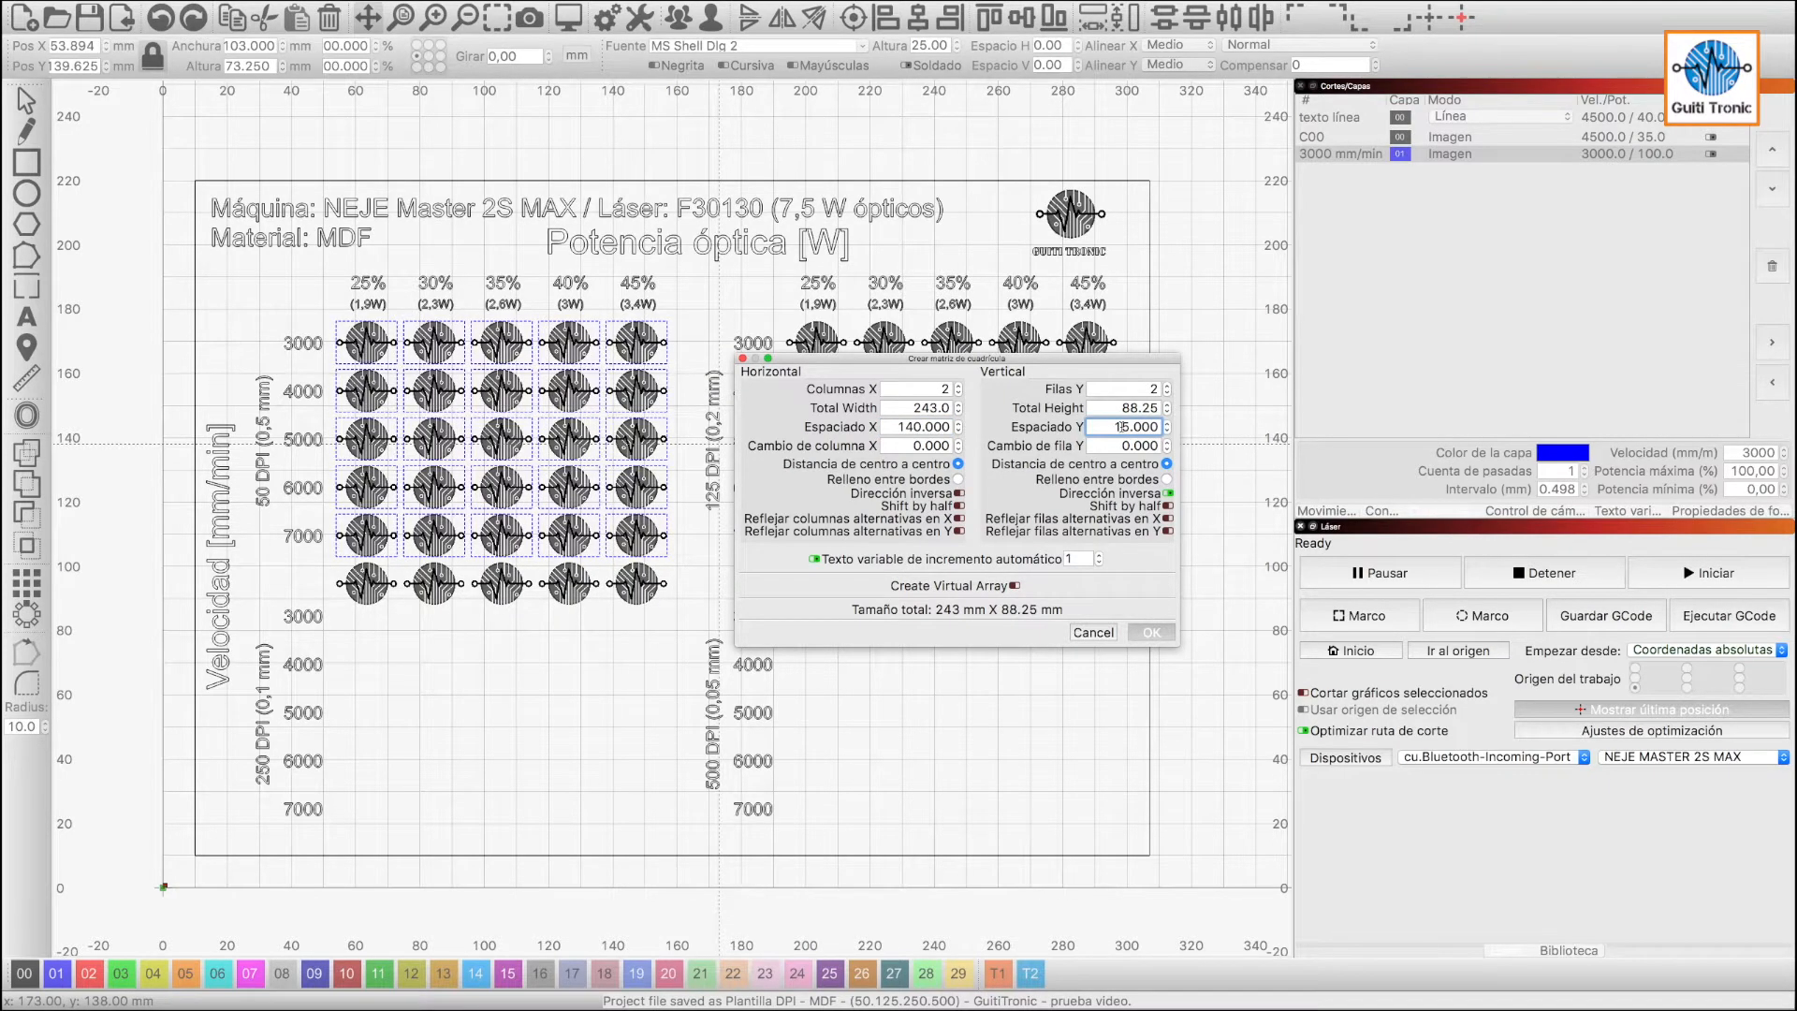
key(BackSpace)
text(8)
key(Return)
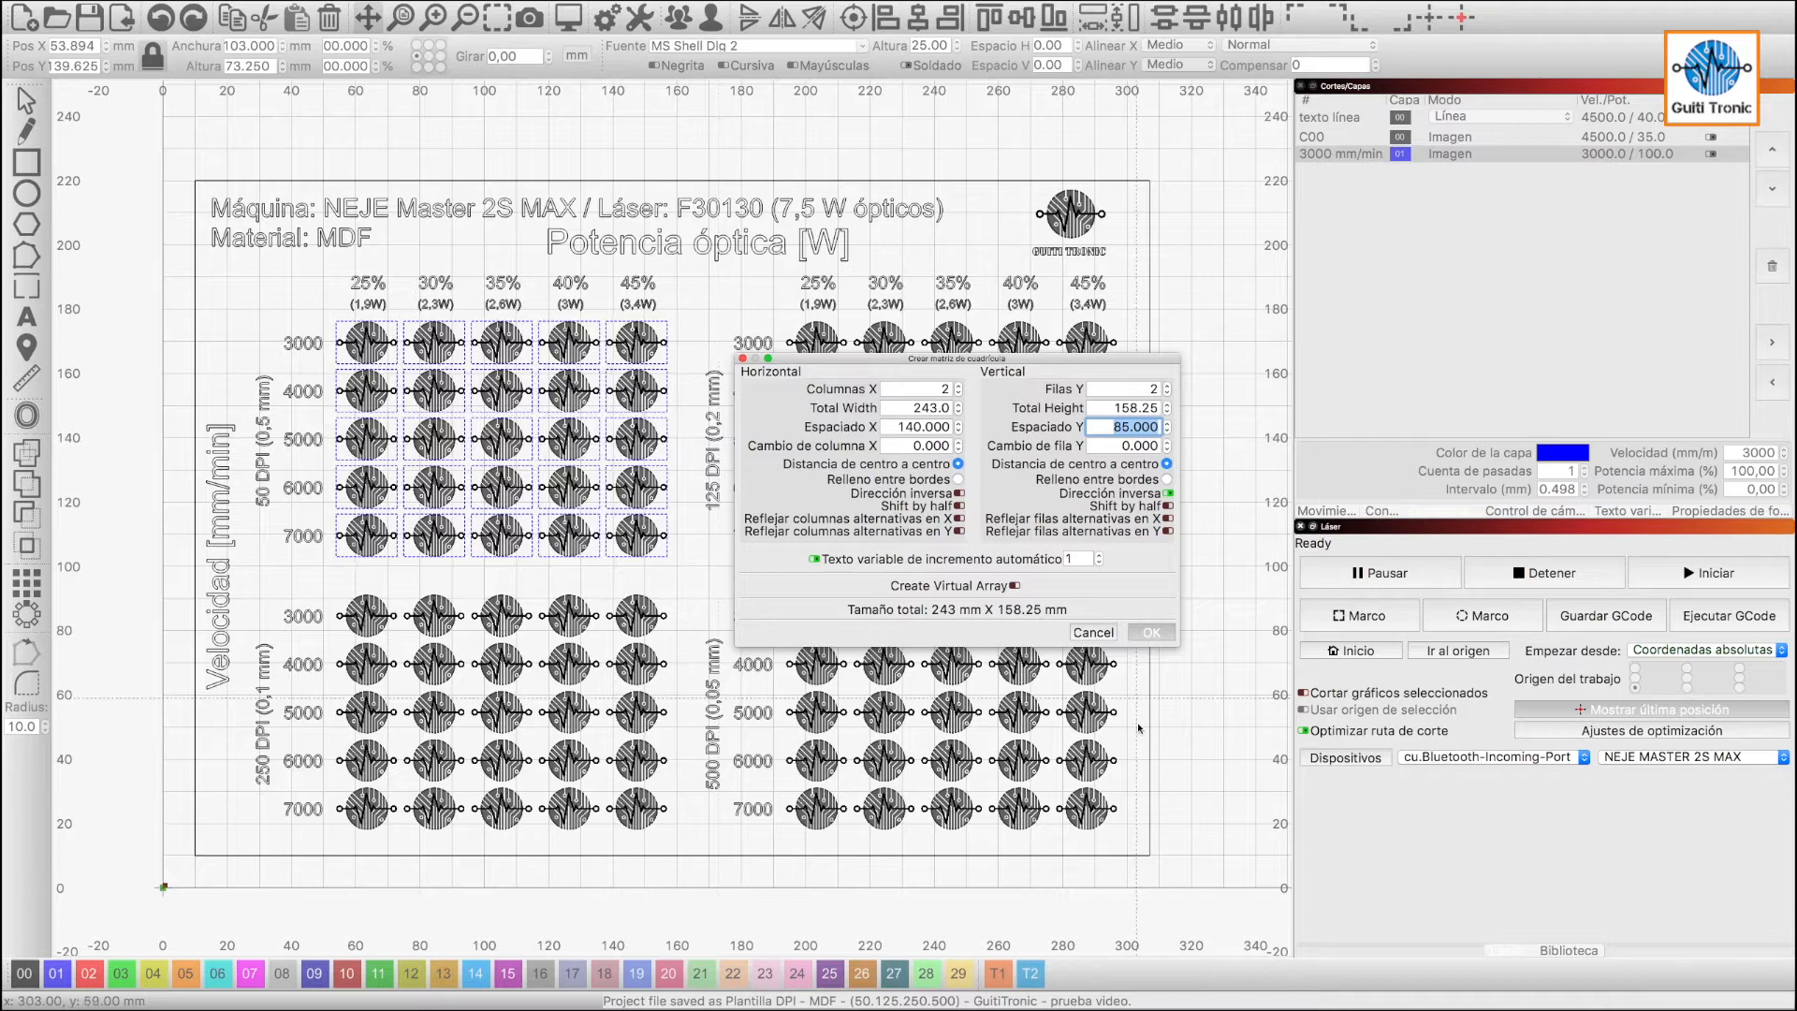
click(1151, 633)
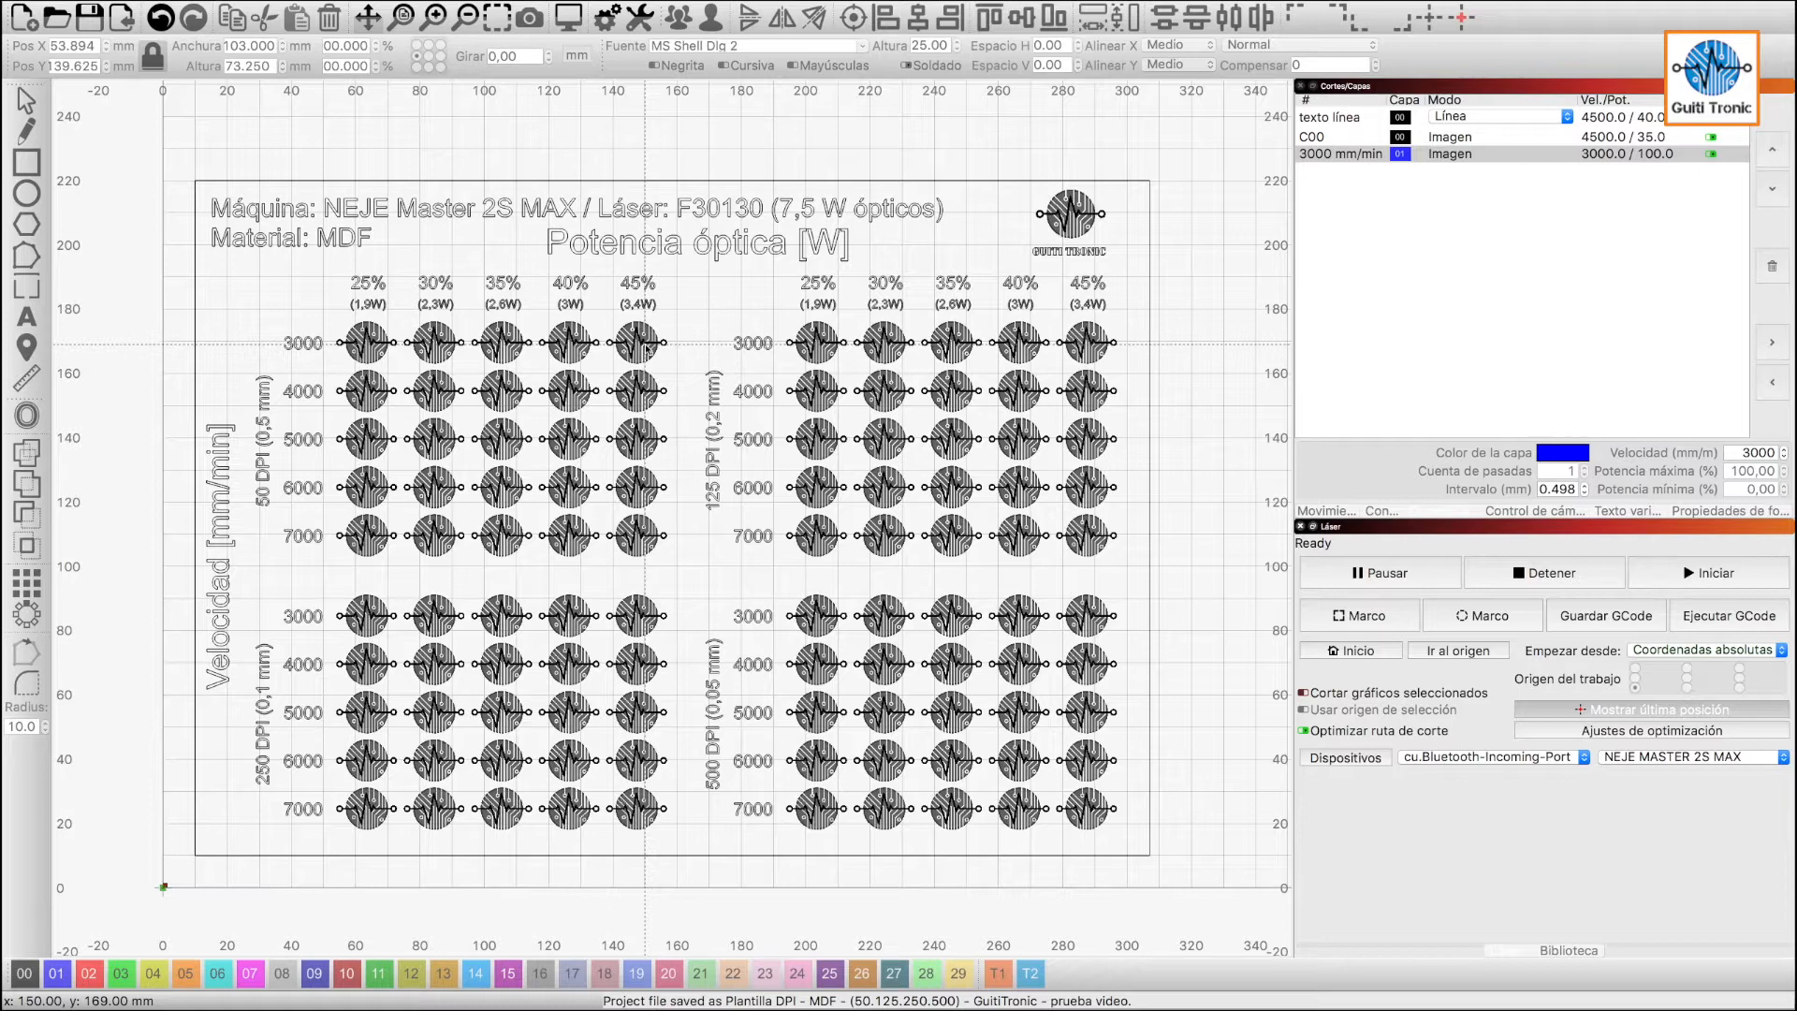
Select the five logos in the 3000 row of the 50 DPI block.
click(503, 345)
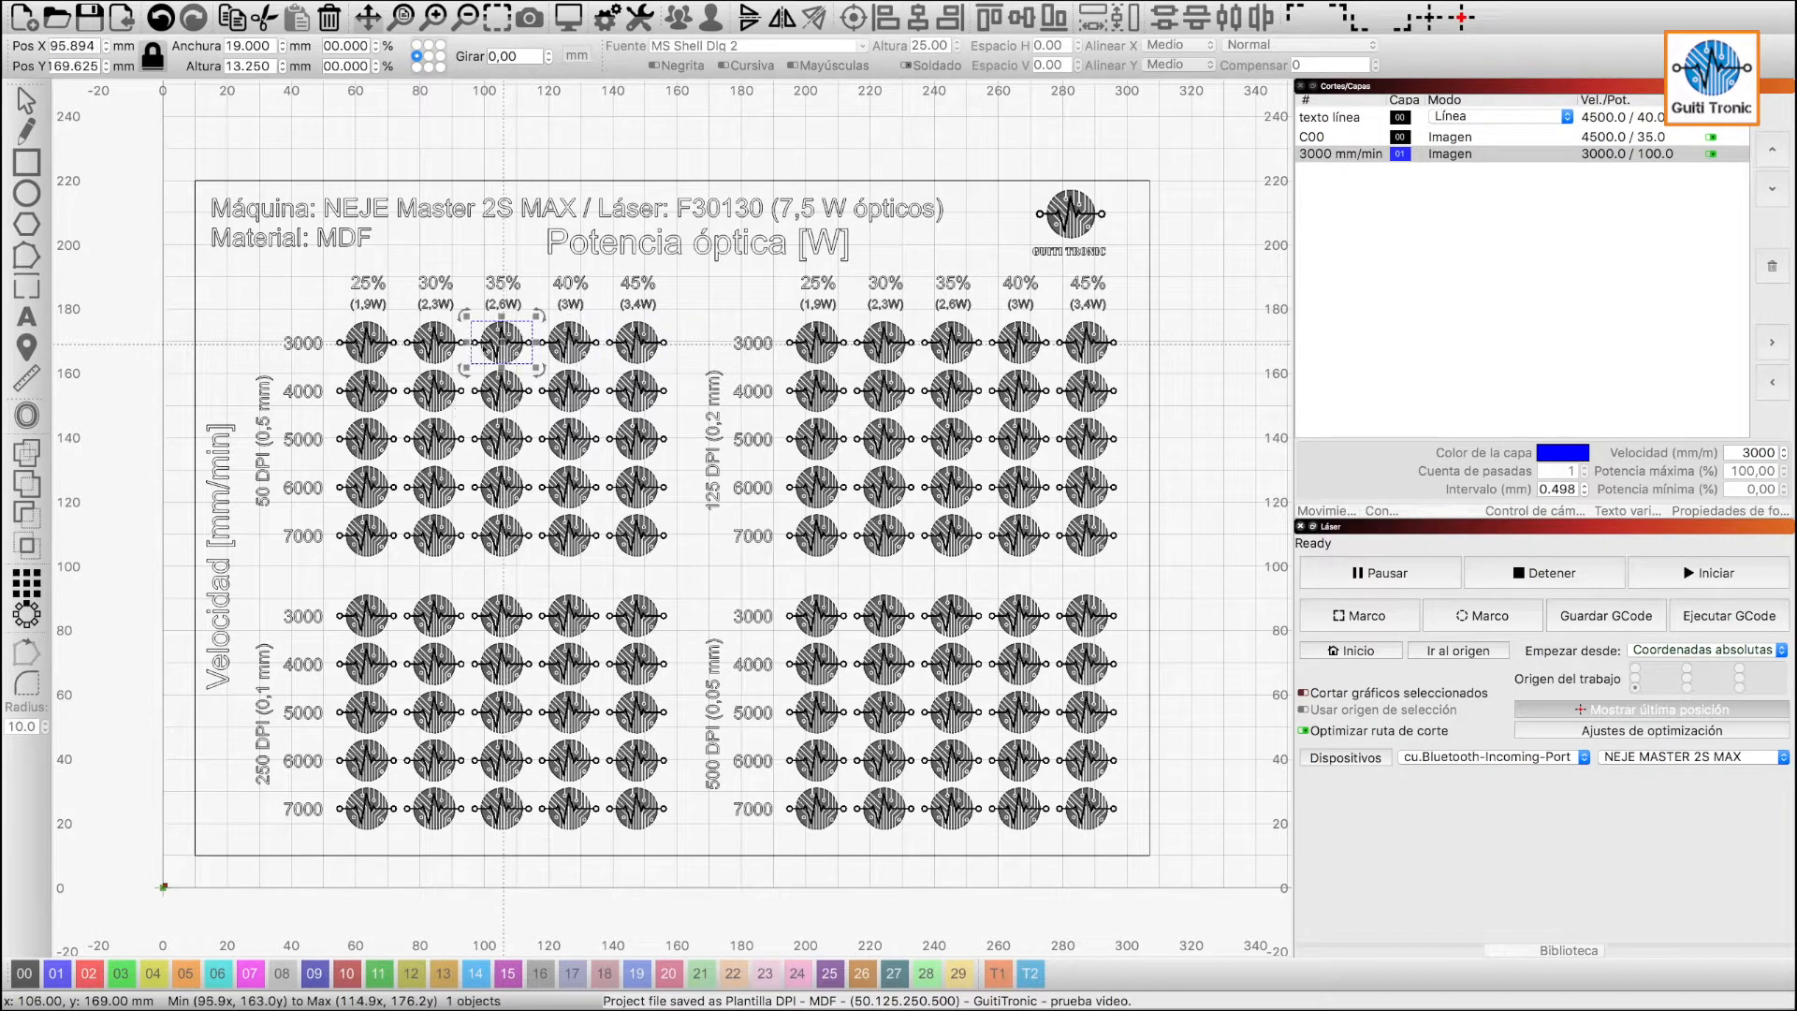
shift+click(435, 344)
shift+click(360, 343)
shift+click(571, 341)
shift+click(641, 342)
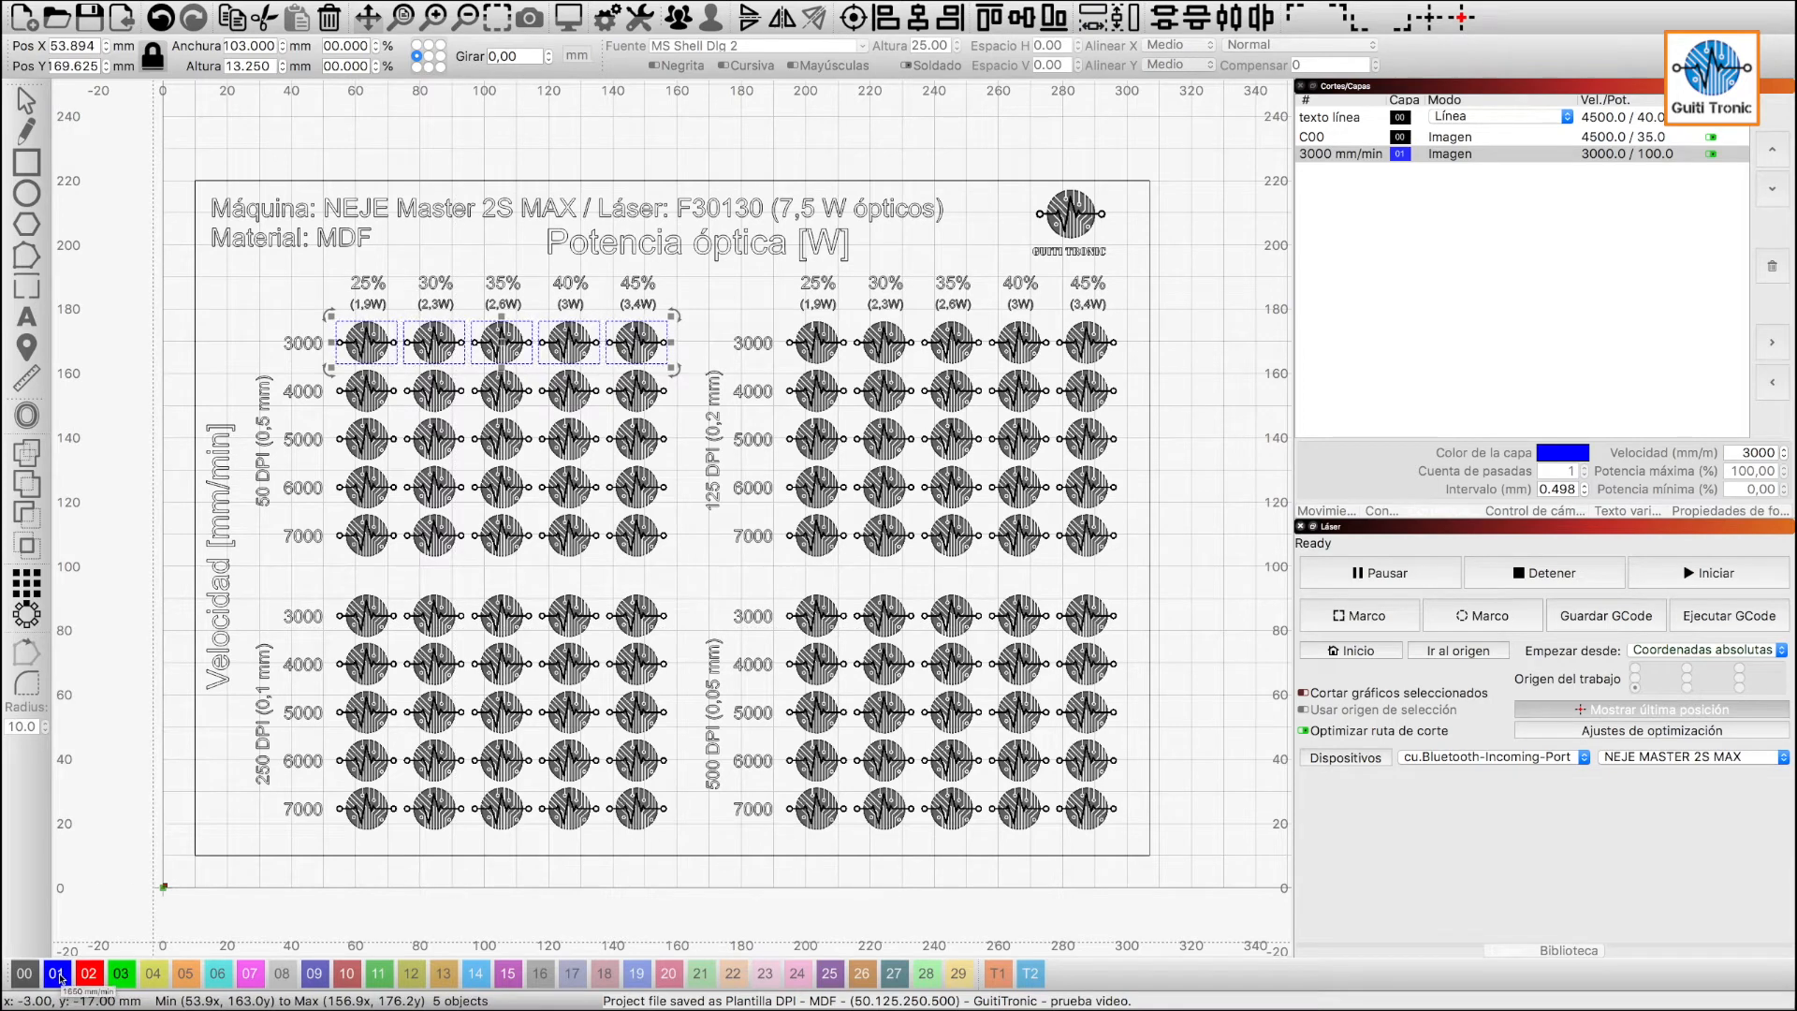
Set the 3000 mm/min layer's image resolution to 50 DPI, keeping the greyscale (Escala de grises) image mode.
double_click(1441, 155)
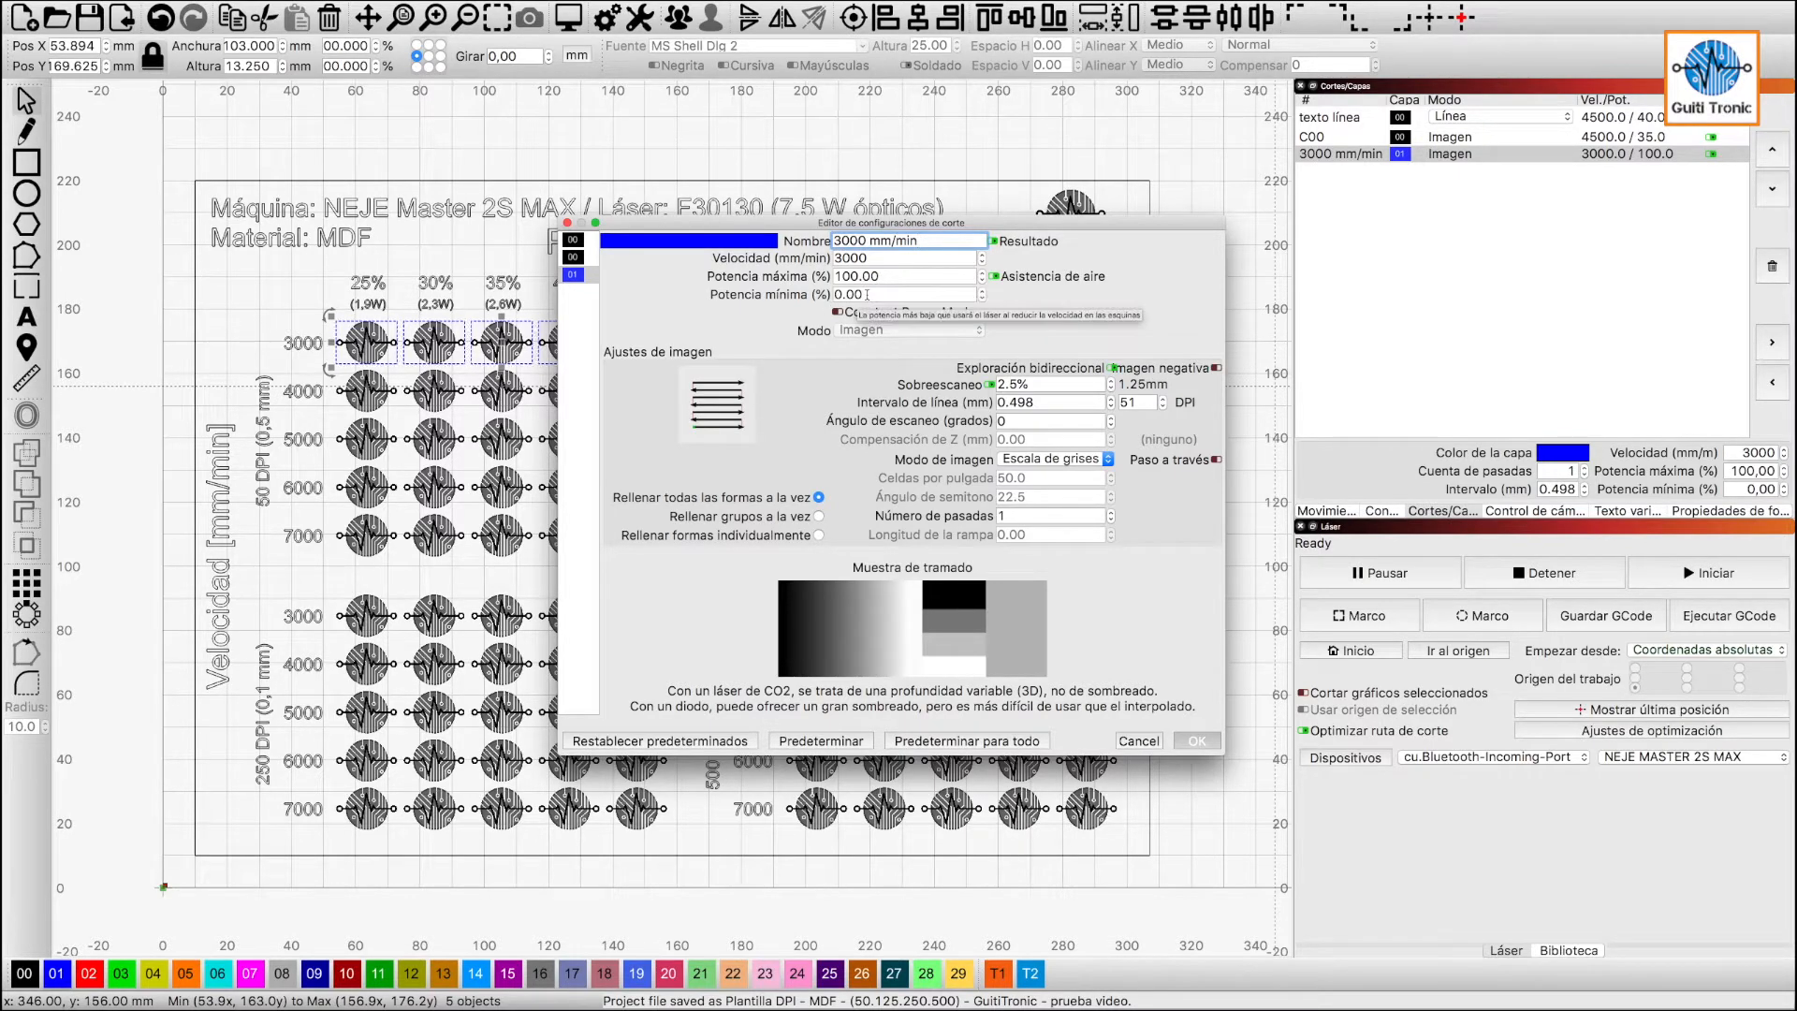
drag(1067, 402, 856, 405)
text(0.5)
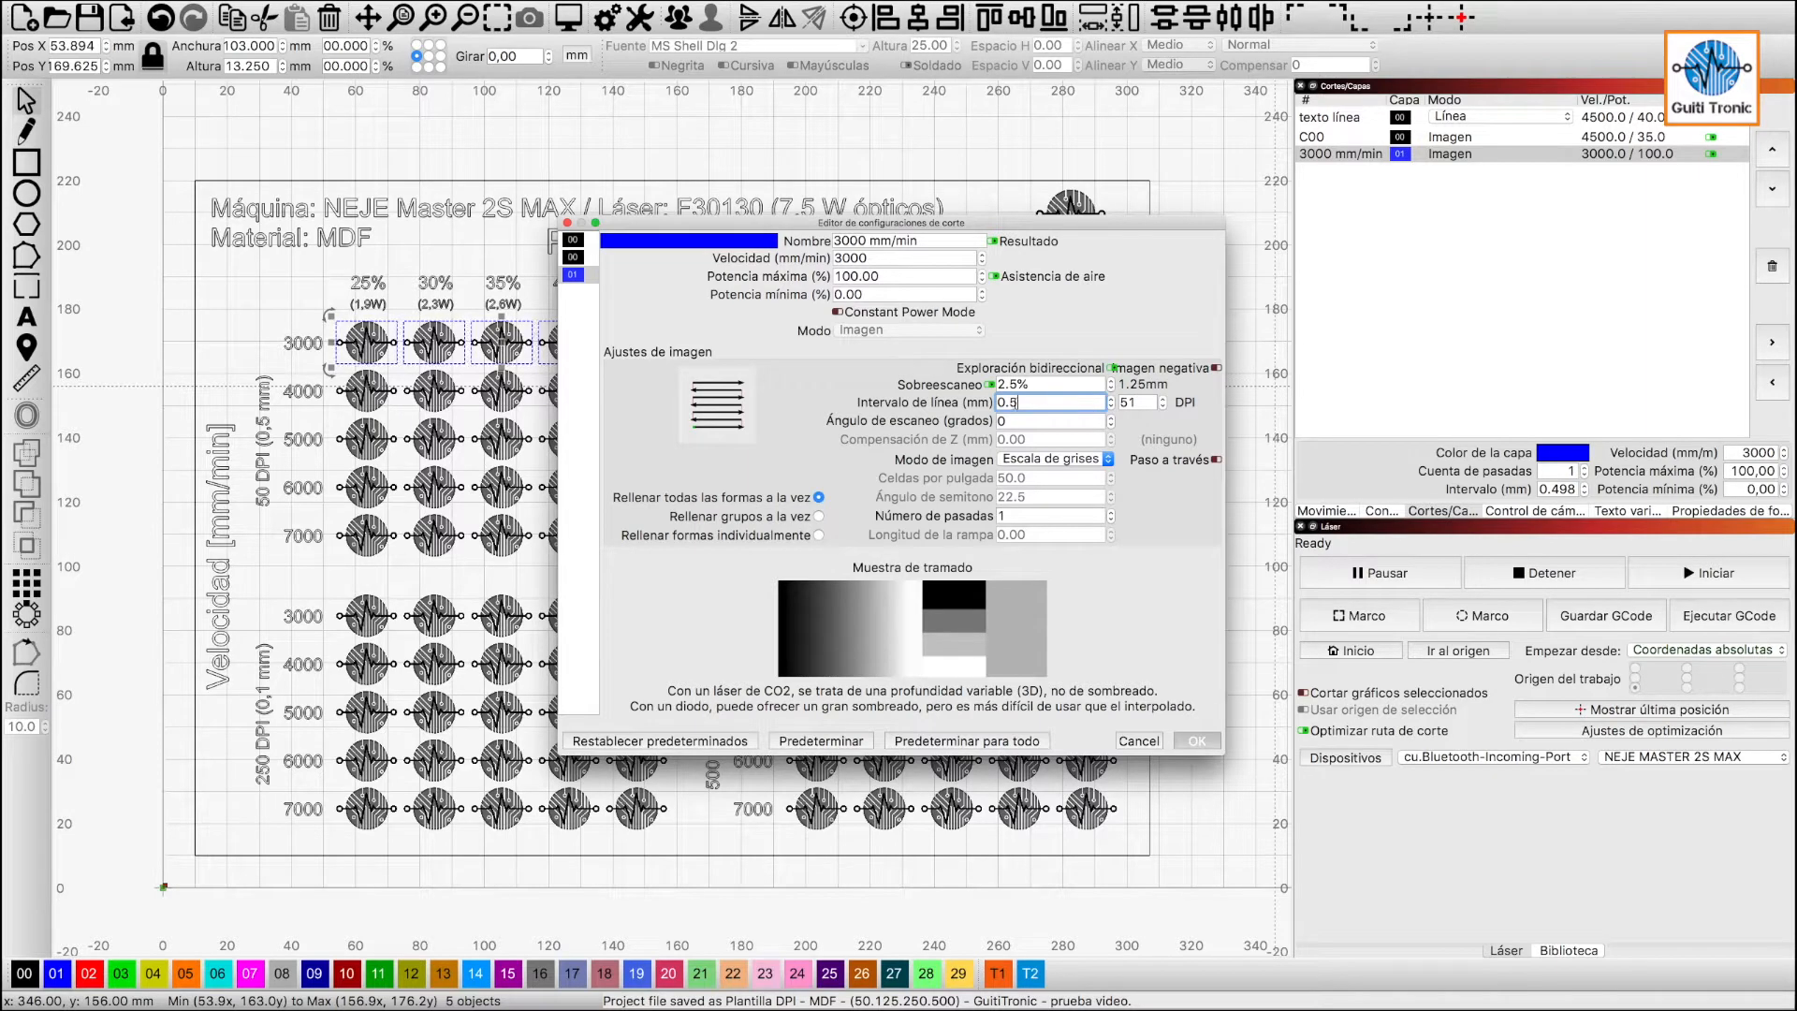
click(1112, 406)
click(1163, 408)
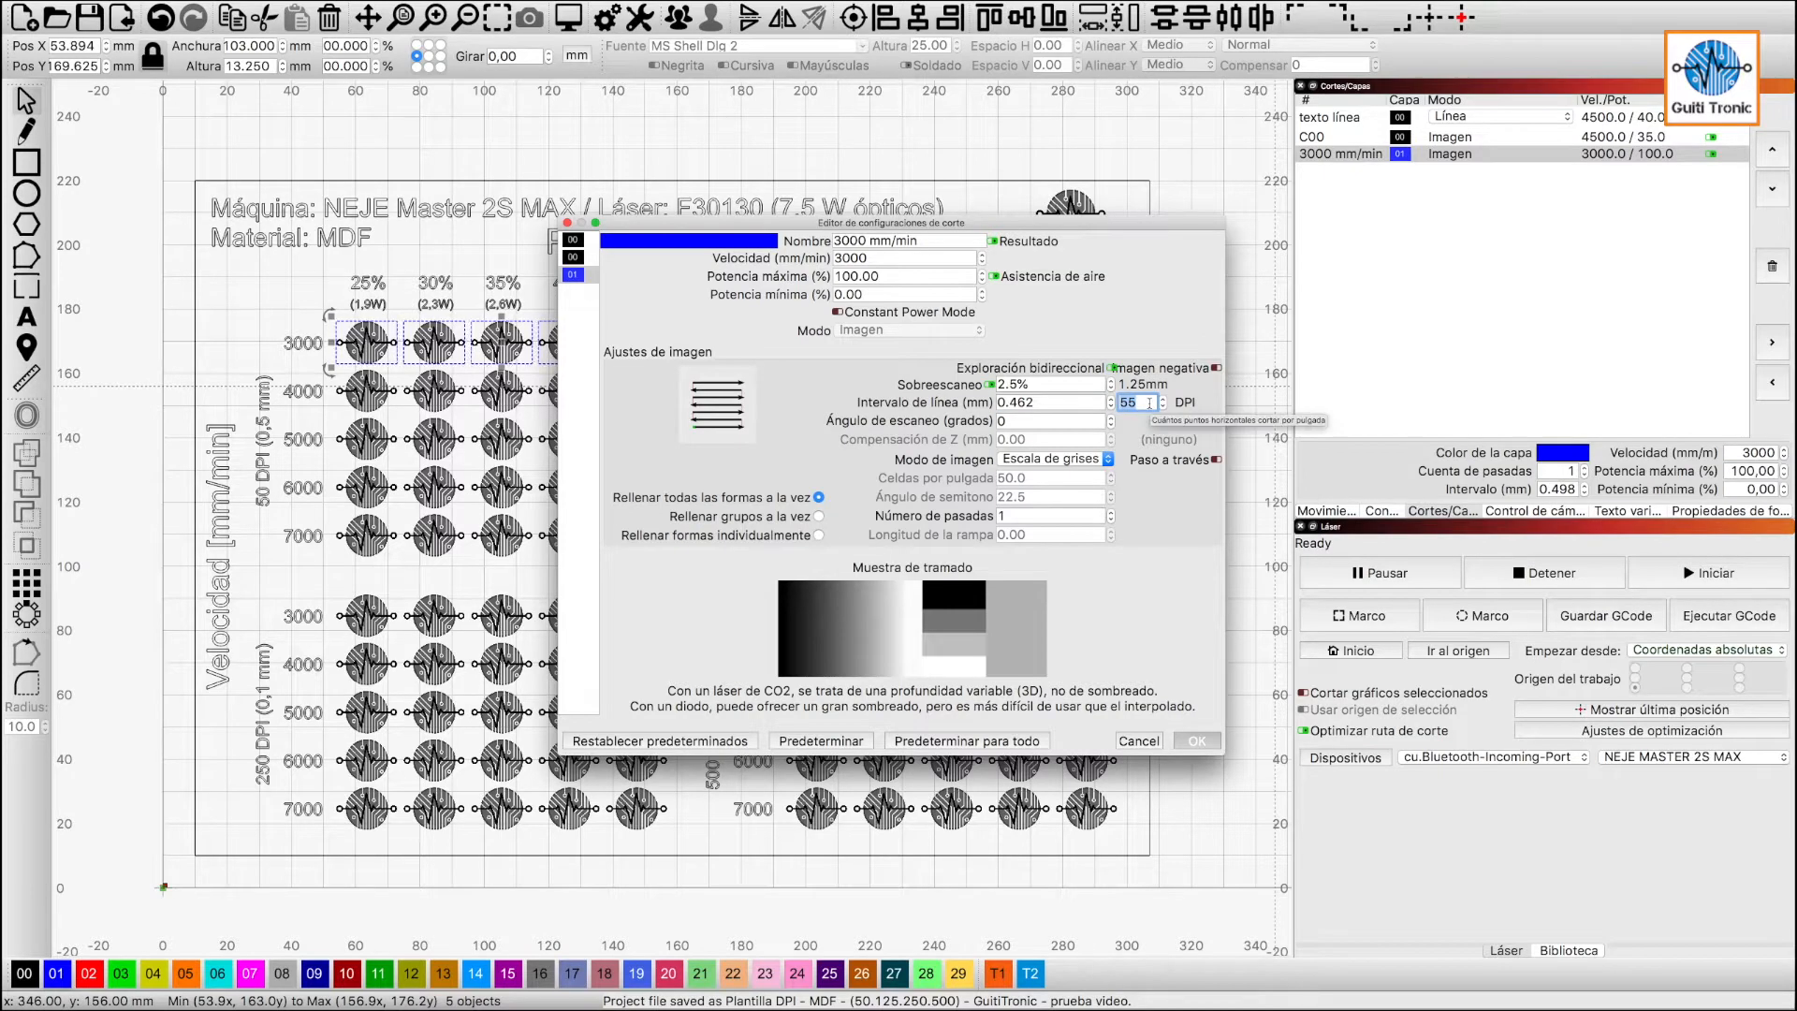
text(50)
click(1003, 403)
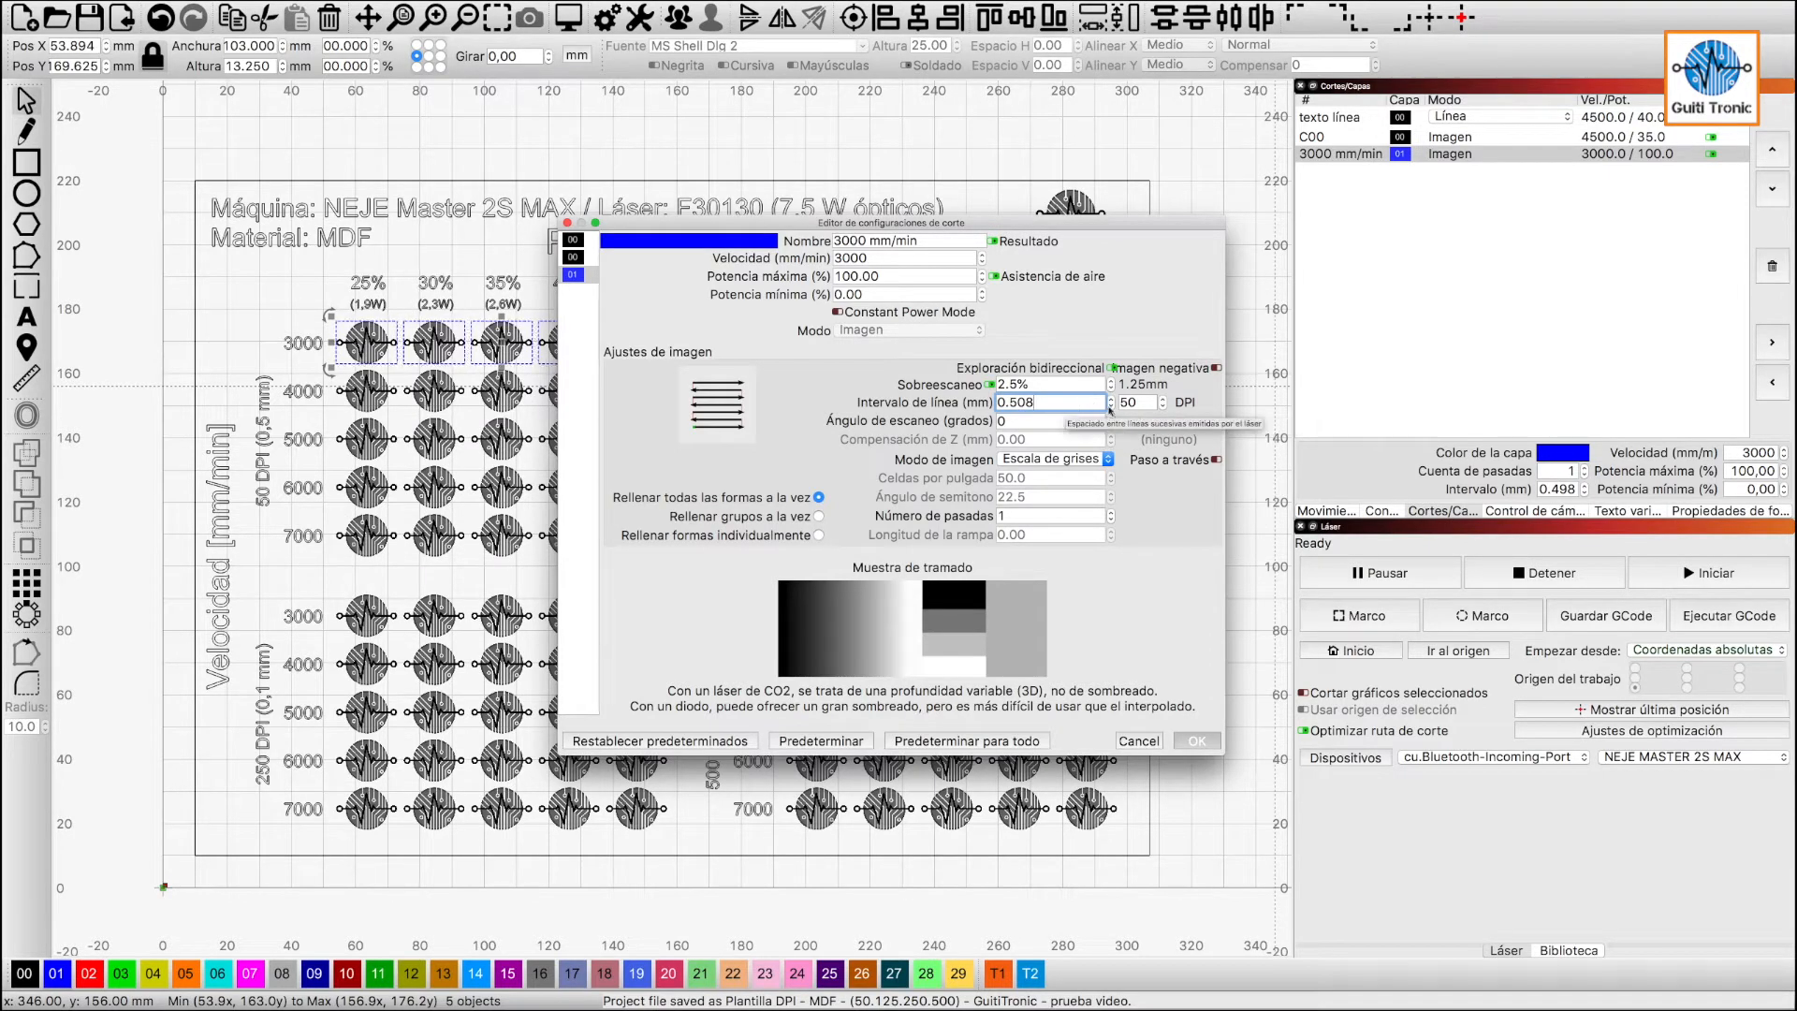
click(1065, 460)
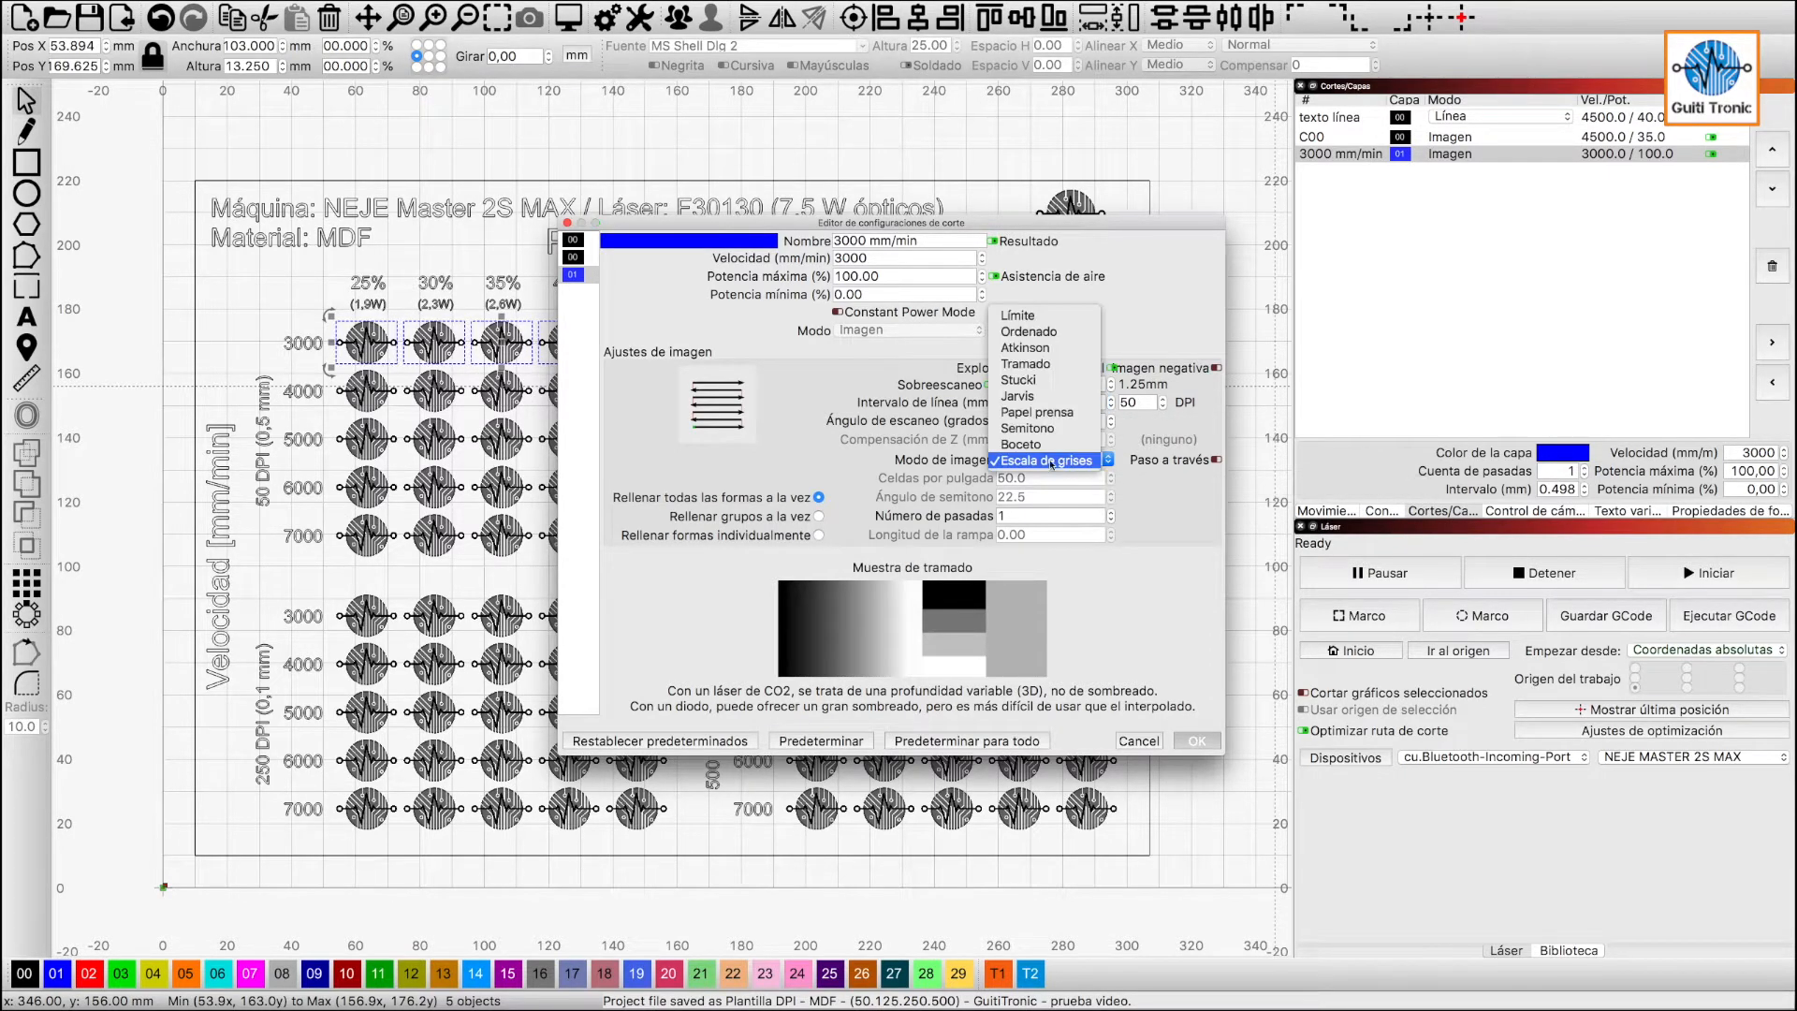
click(1050, 461)
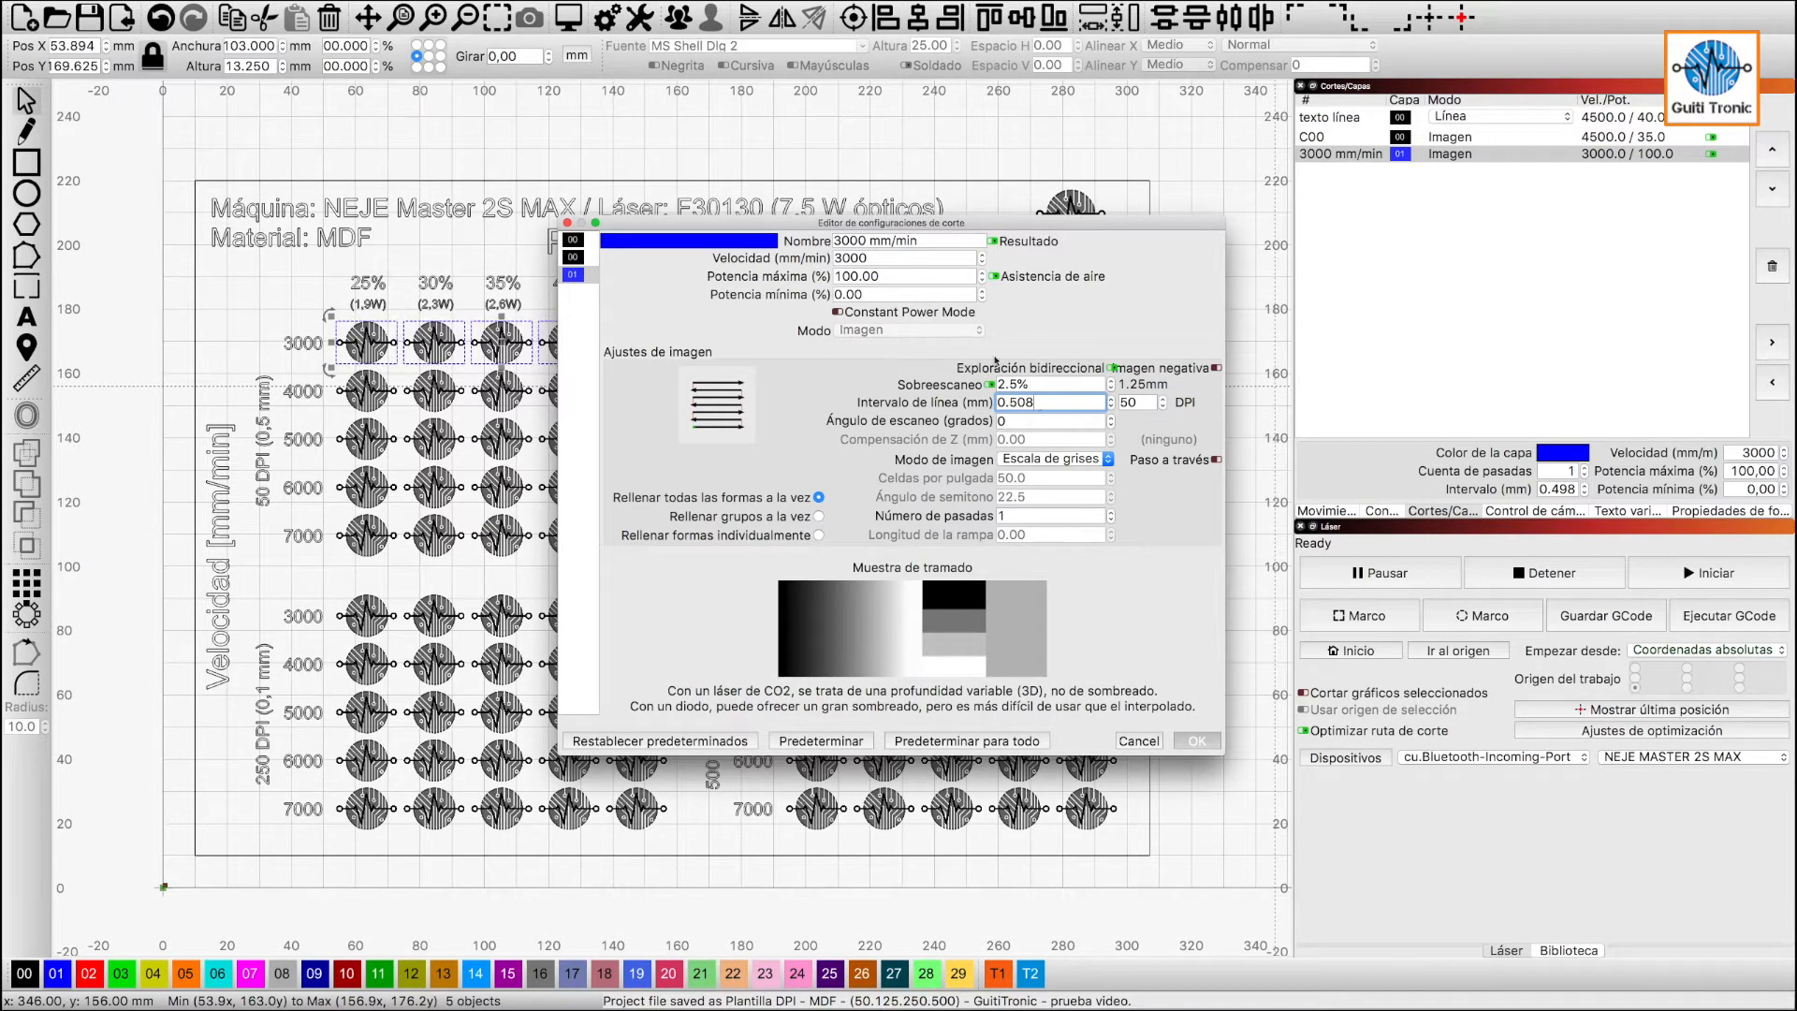
click(1197, 741)
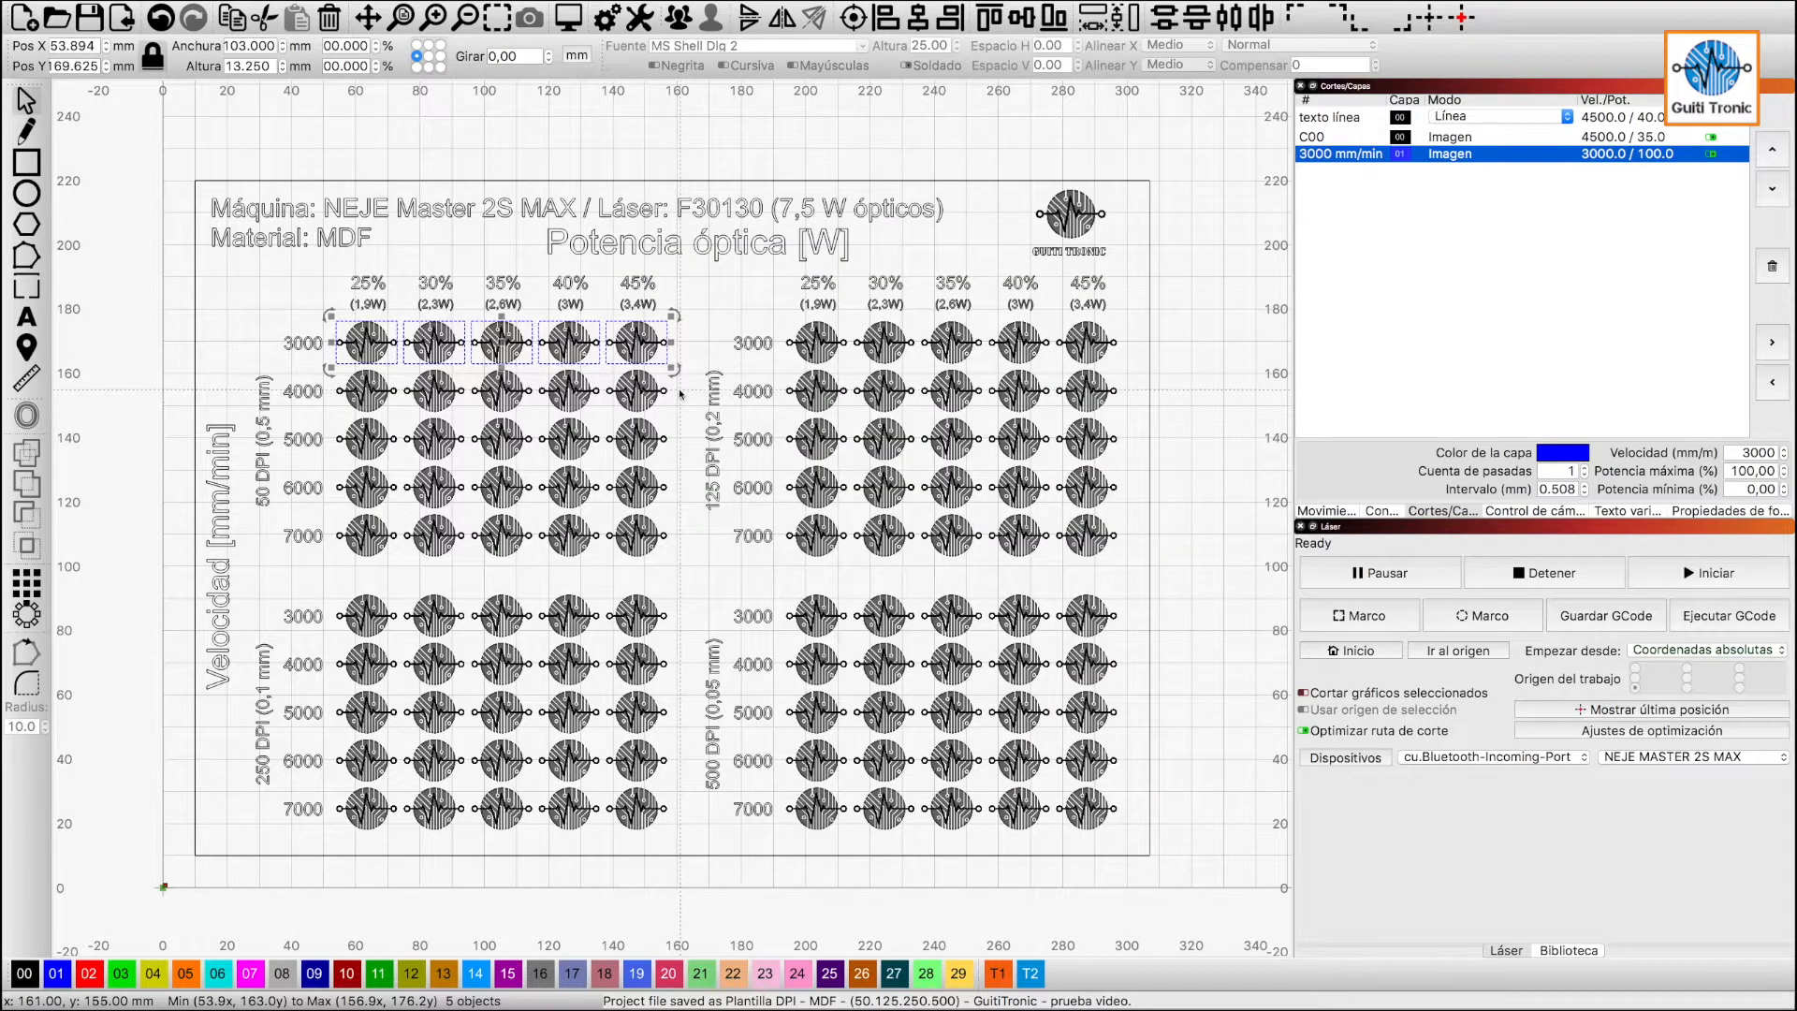
Assign the 4000, 5000, 6000 and 7000 rows of the 50 DPI block to layers 02, 03, 04 and 05 respectively.
drag(678, 391, 407, 414)
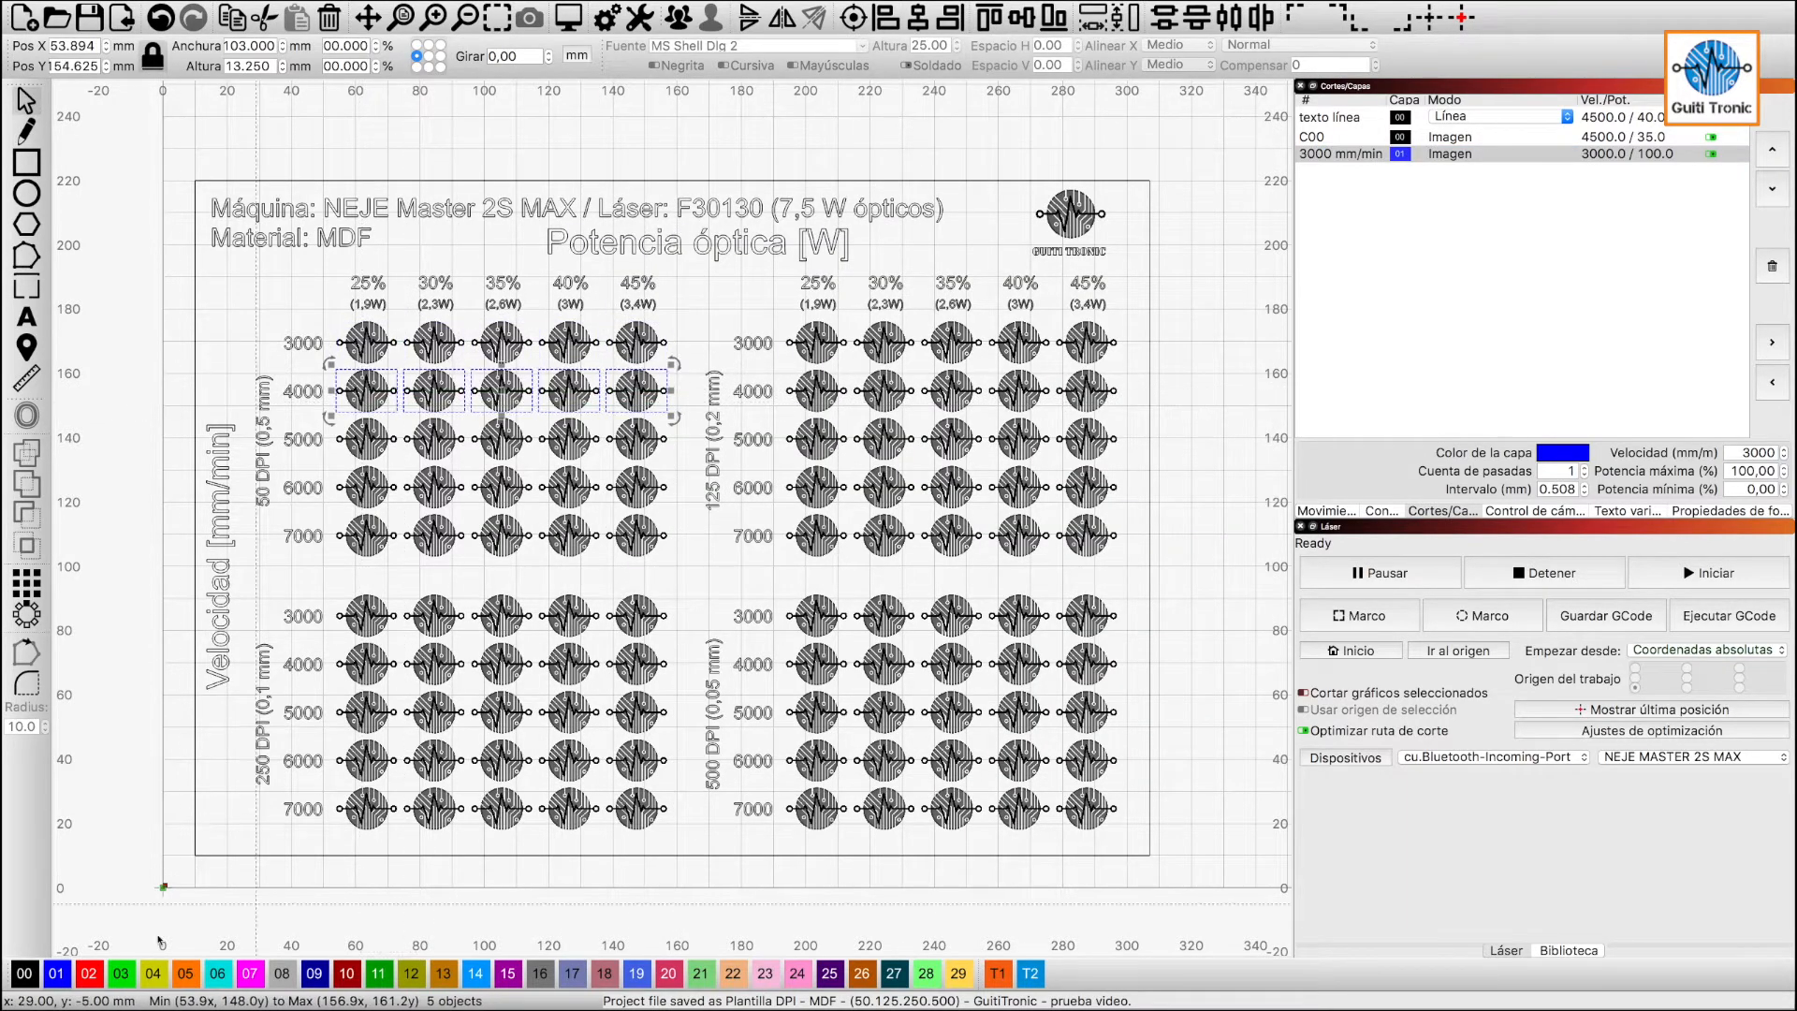
click(91, 973)
drag(683, 417, 318, 468)
click(121, 973)
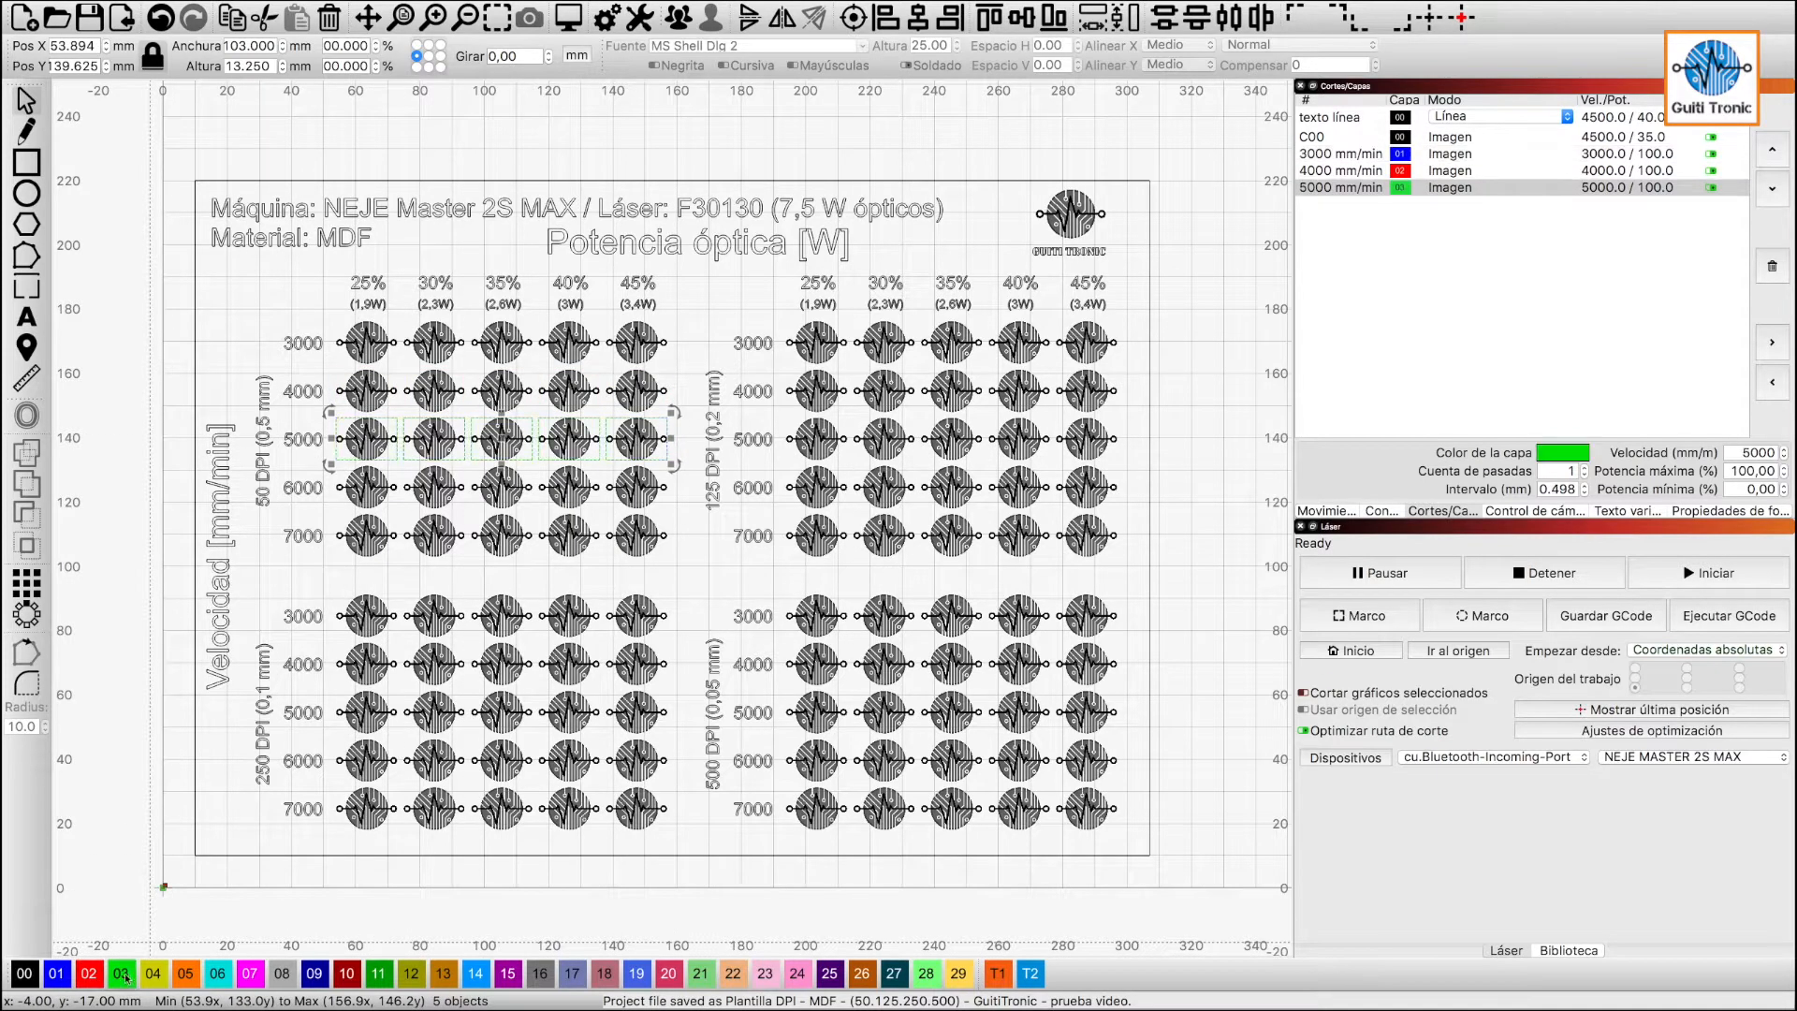
drag(680, 468, 340, 502)
click(154, 973)
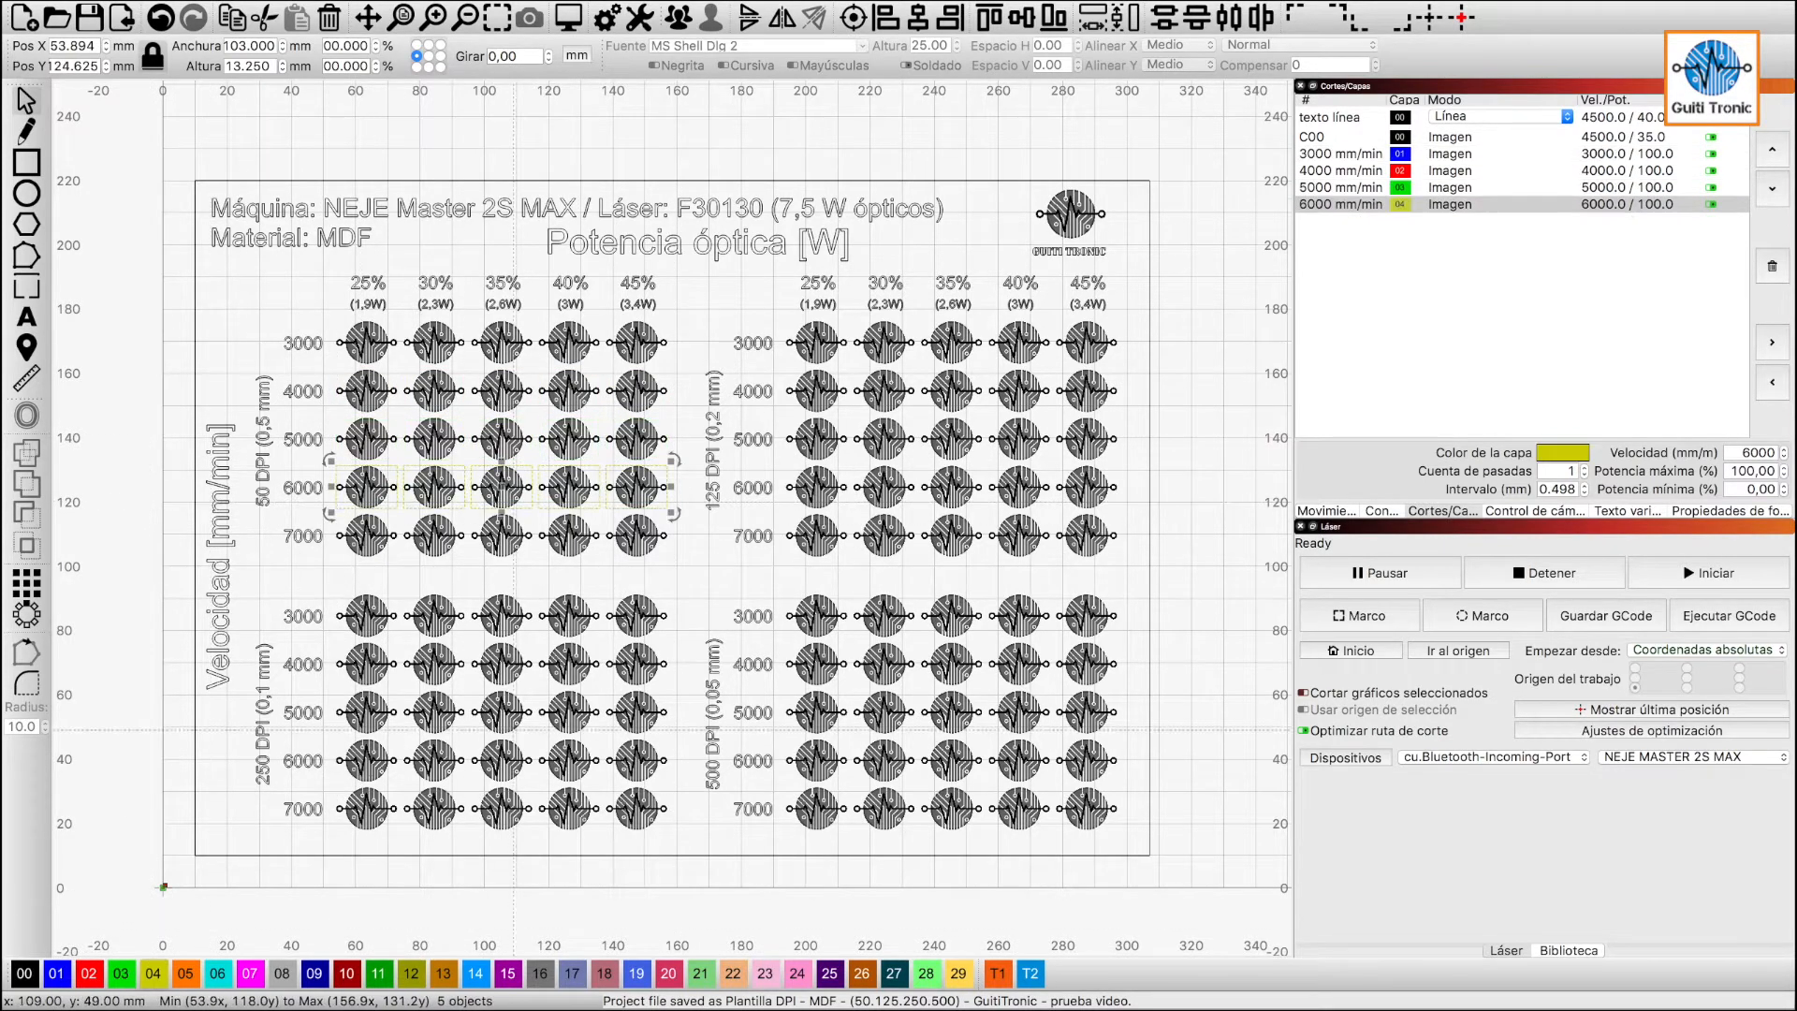
drag(683, 513, 356, 575)
click(186, 974)
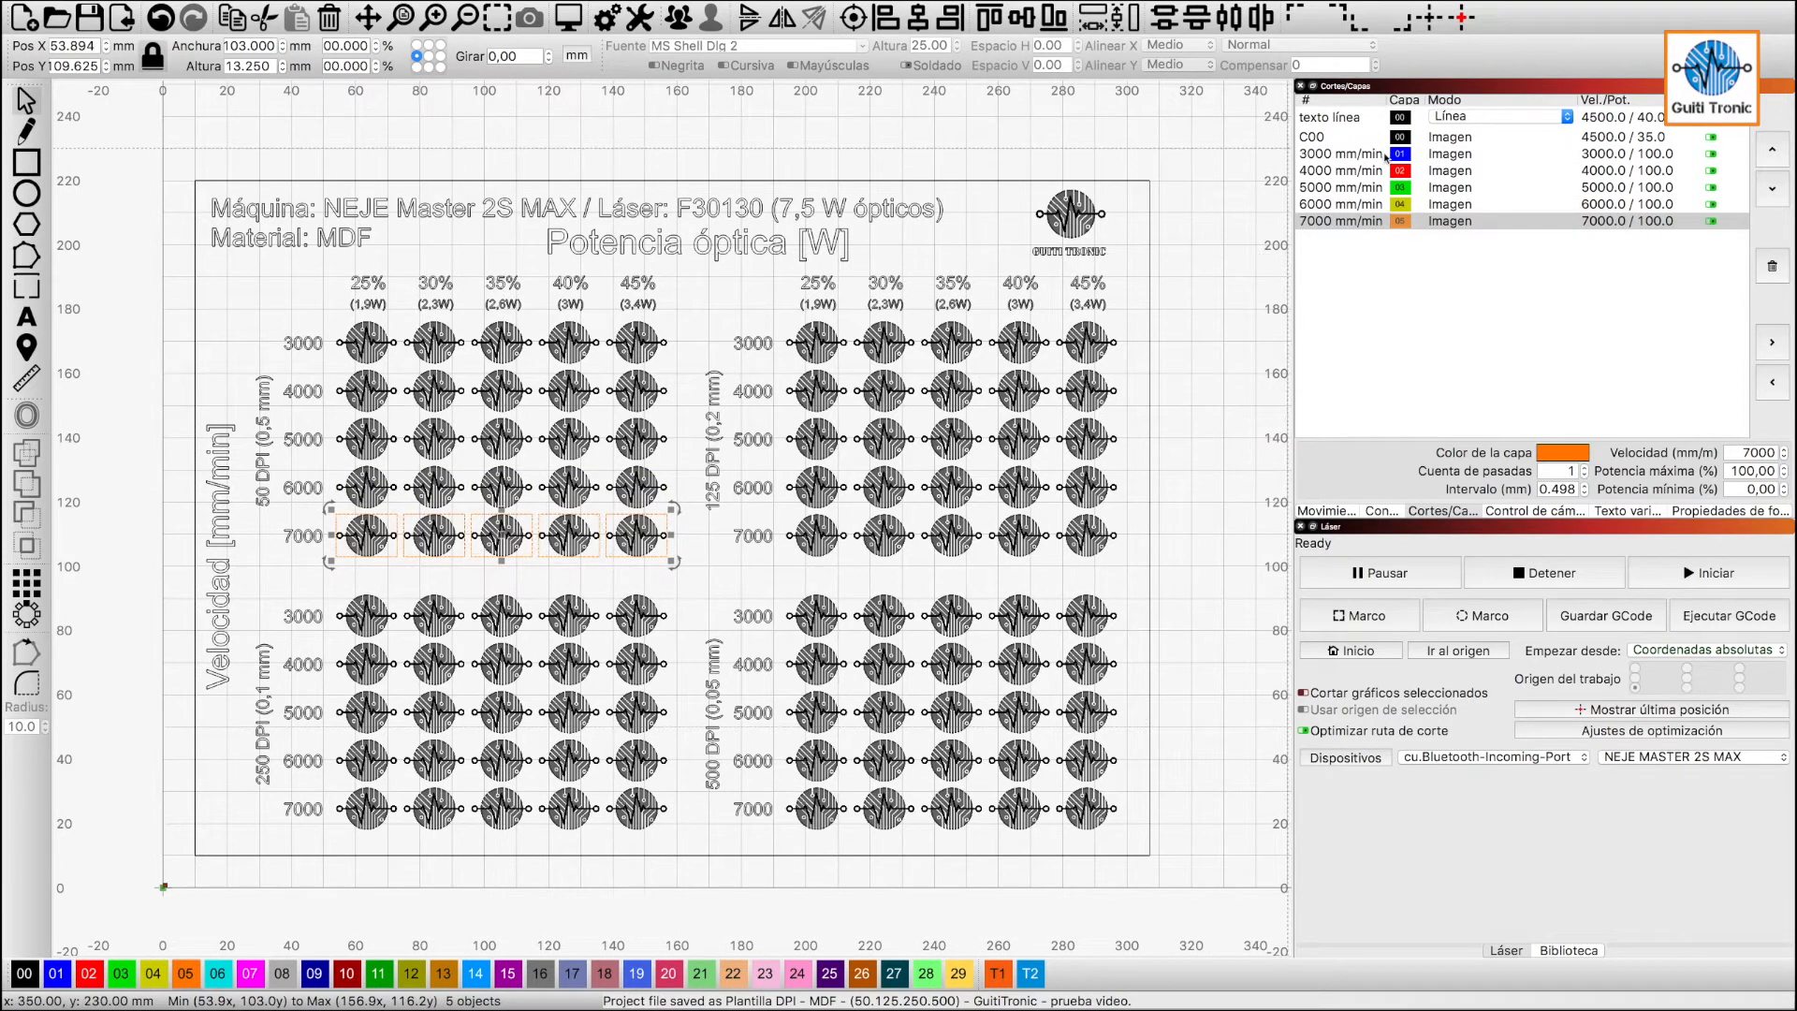
Review the cut settings of the 4000, 5000, 6000 and 7000 mm/min layers, including maximum power, DPI and image mode.
double_click(1335, 172)
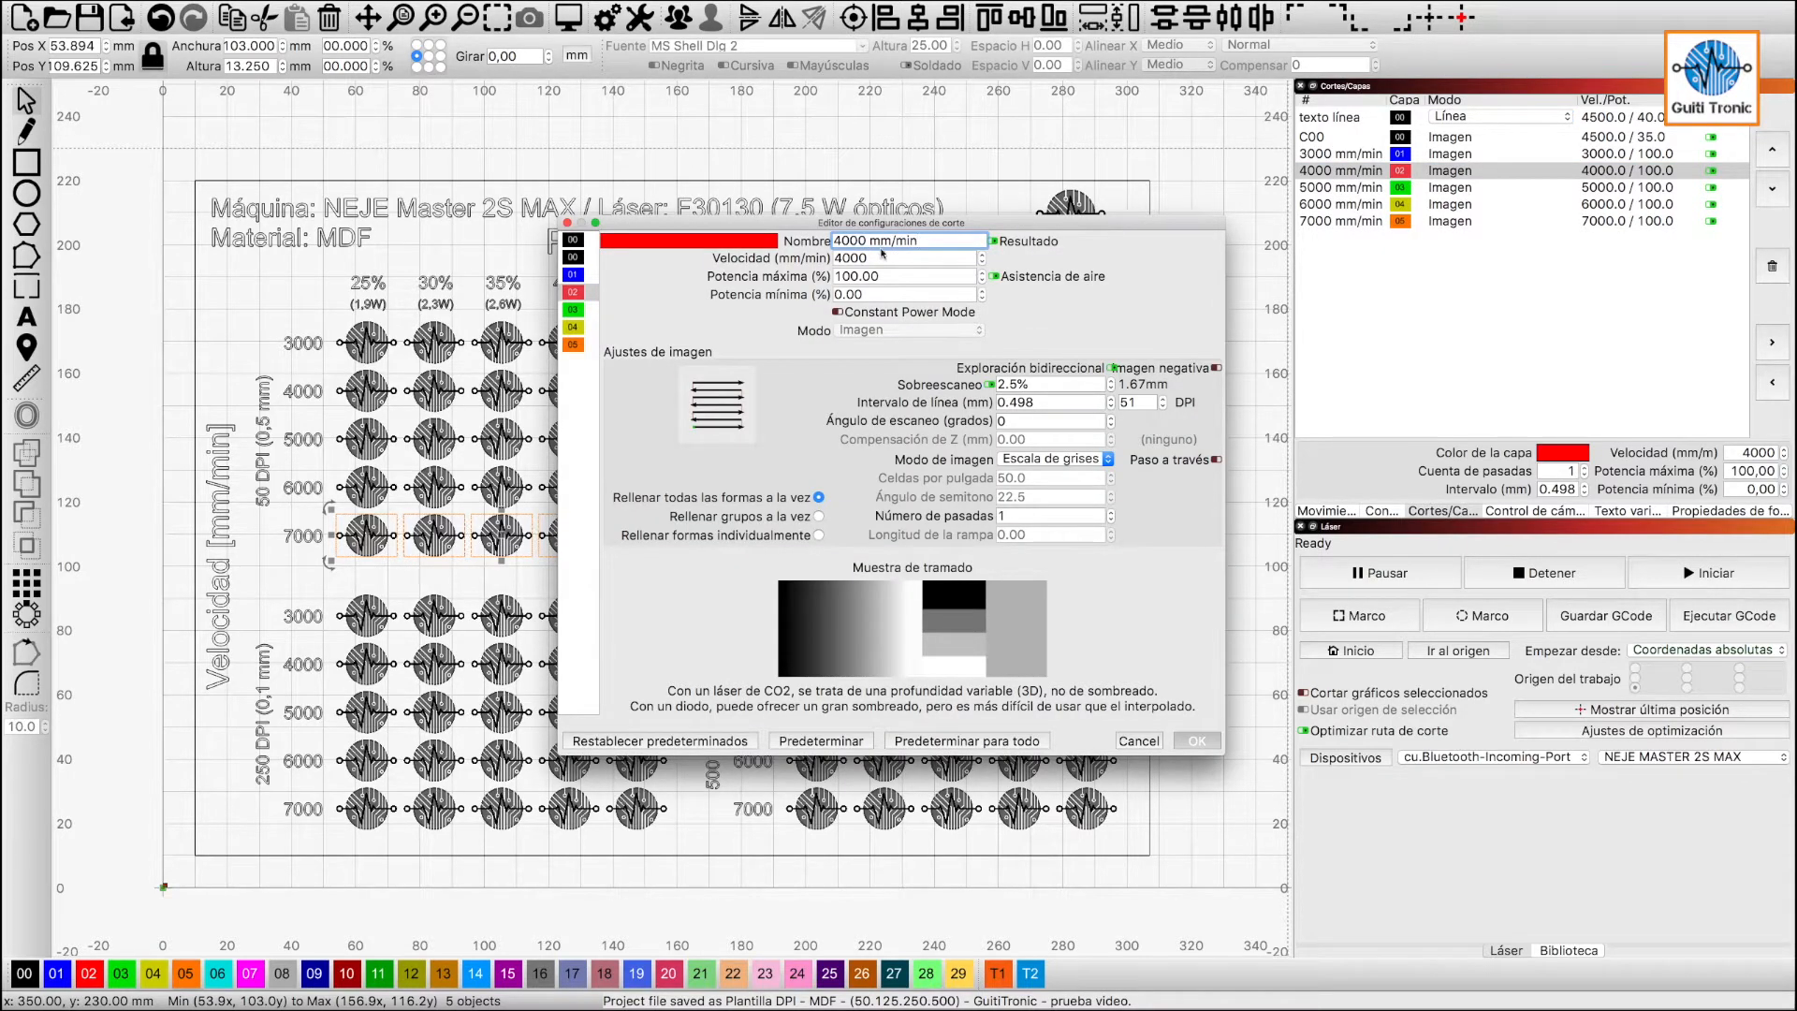
drag(882, 277, 833, 276)
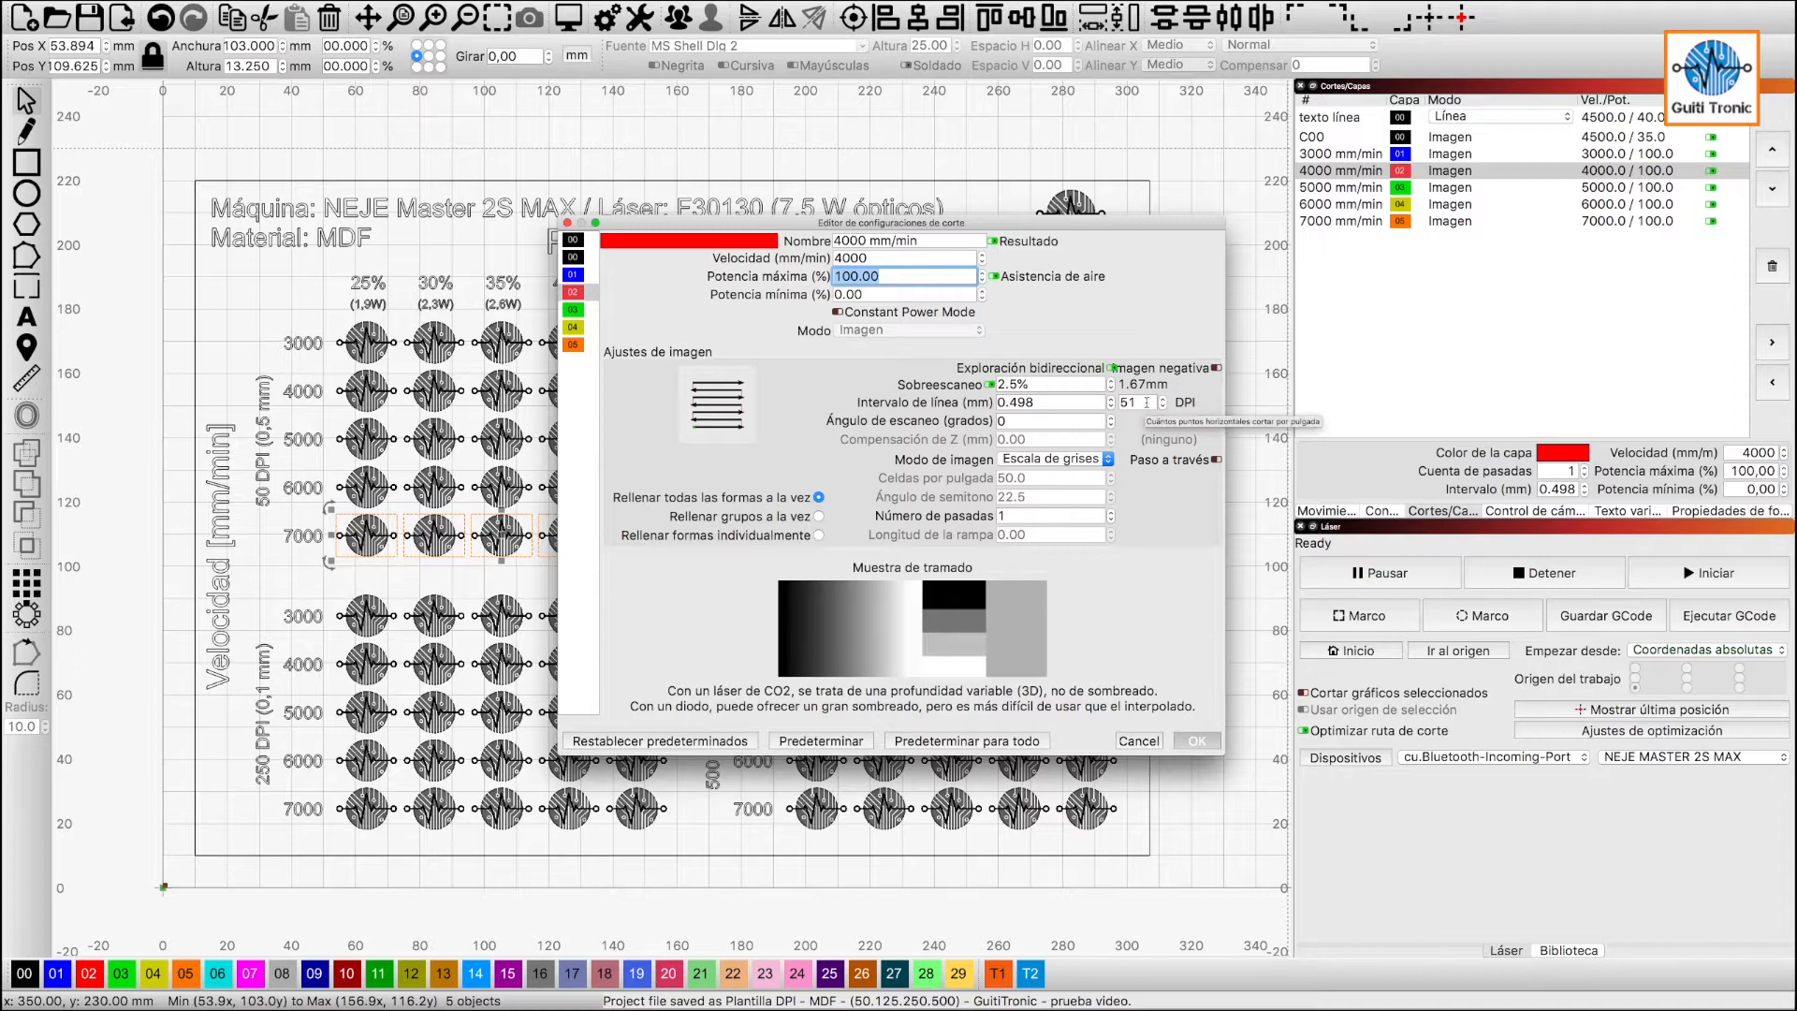
click(1056, 459)
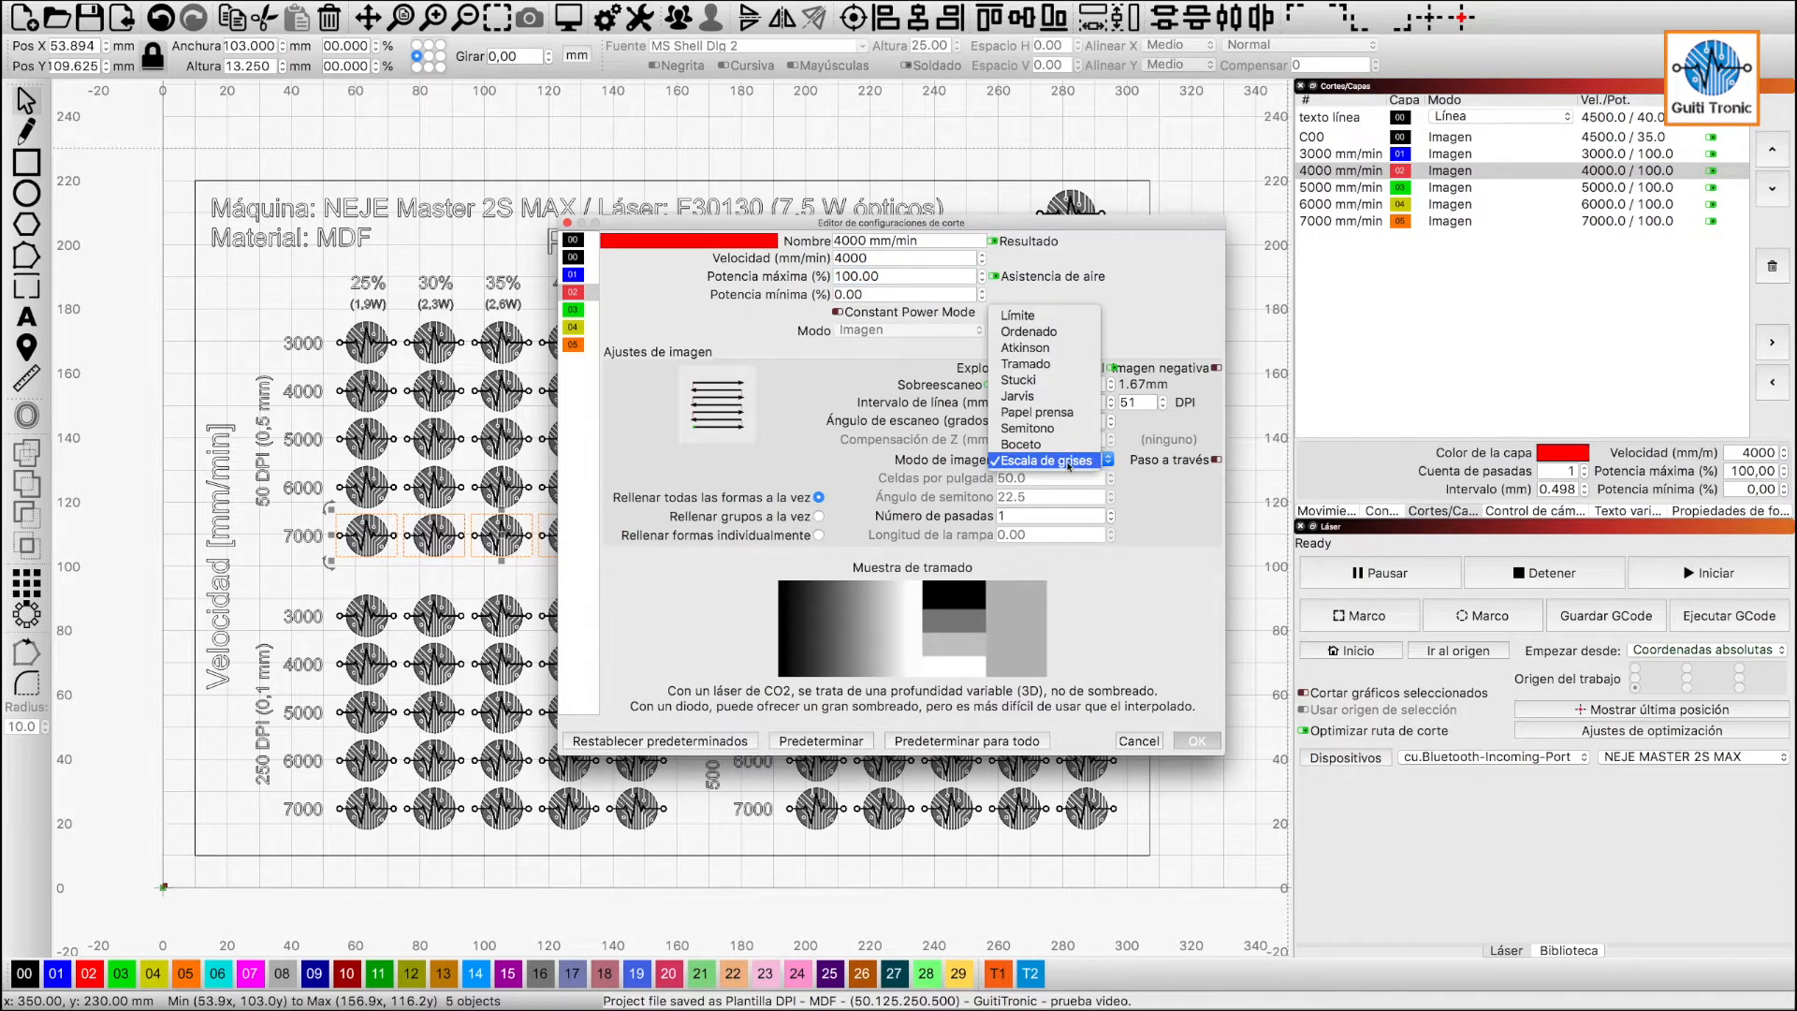
click(1200, 747)
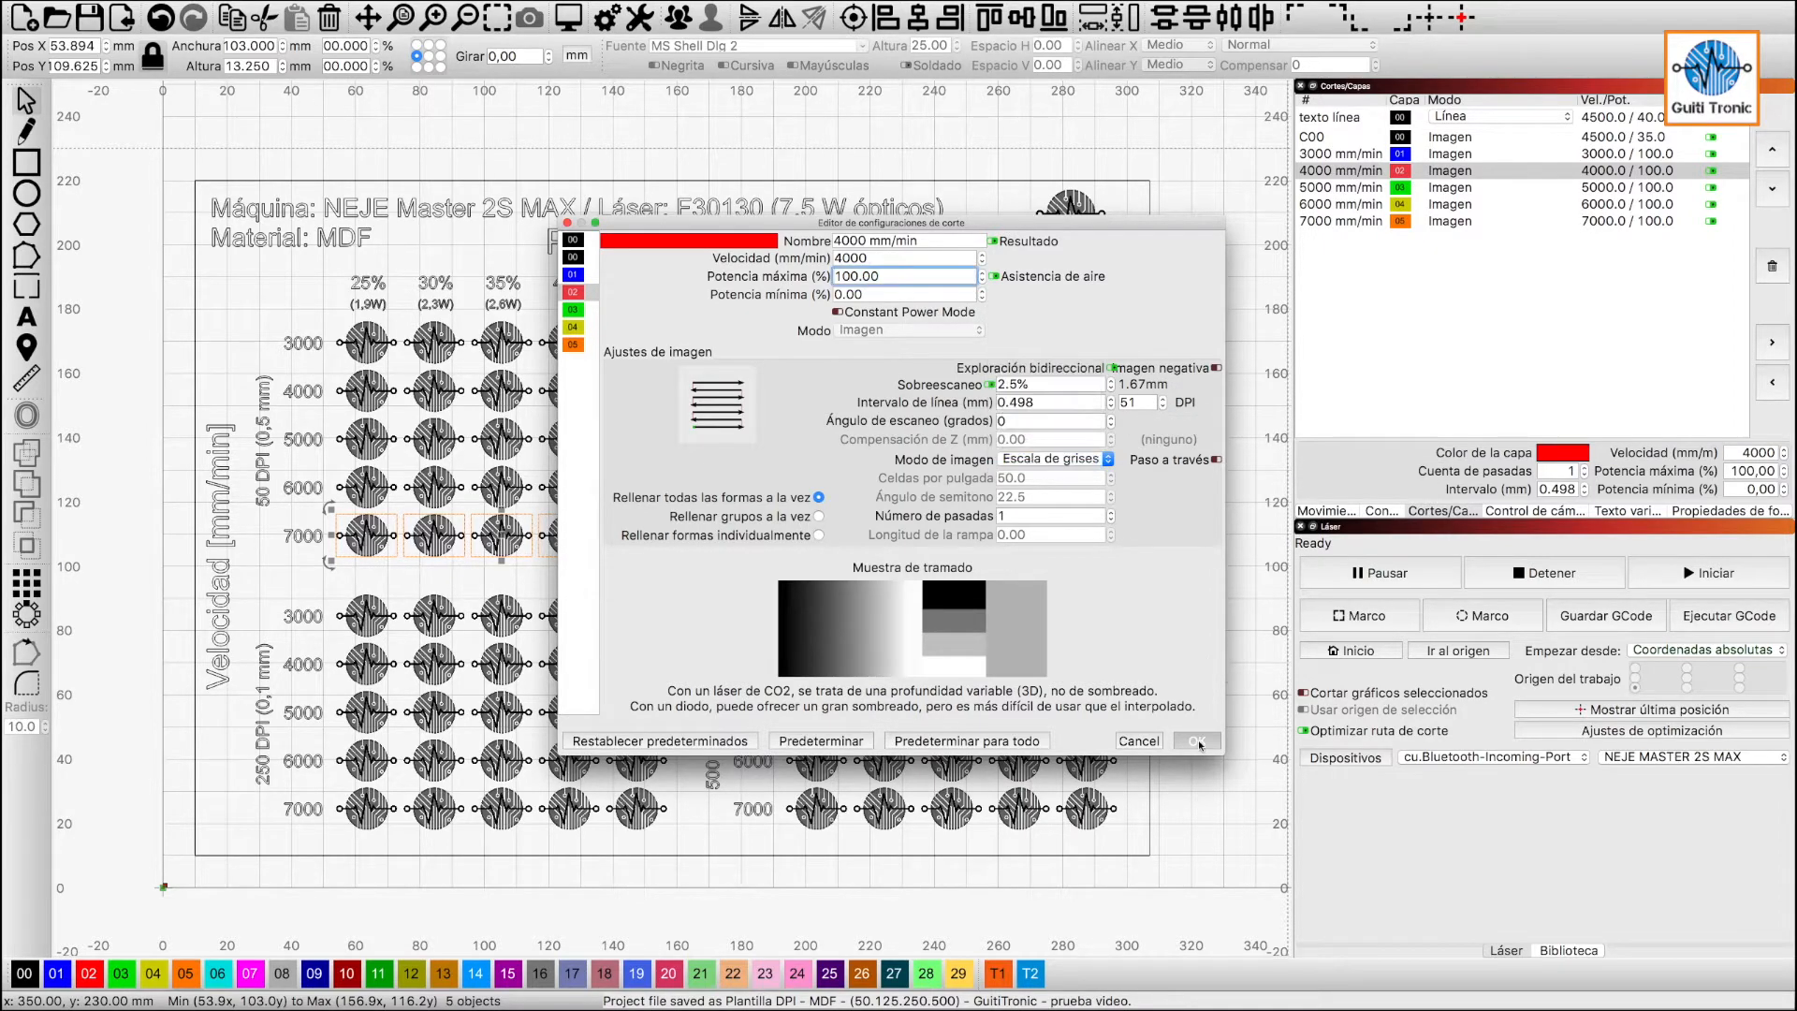
click(573, 310)
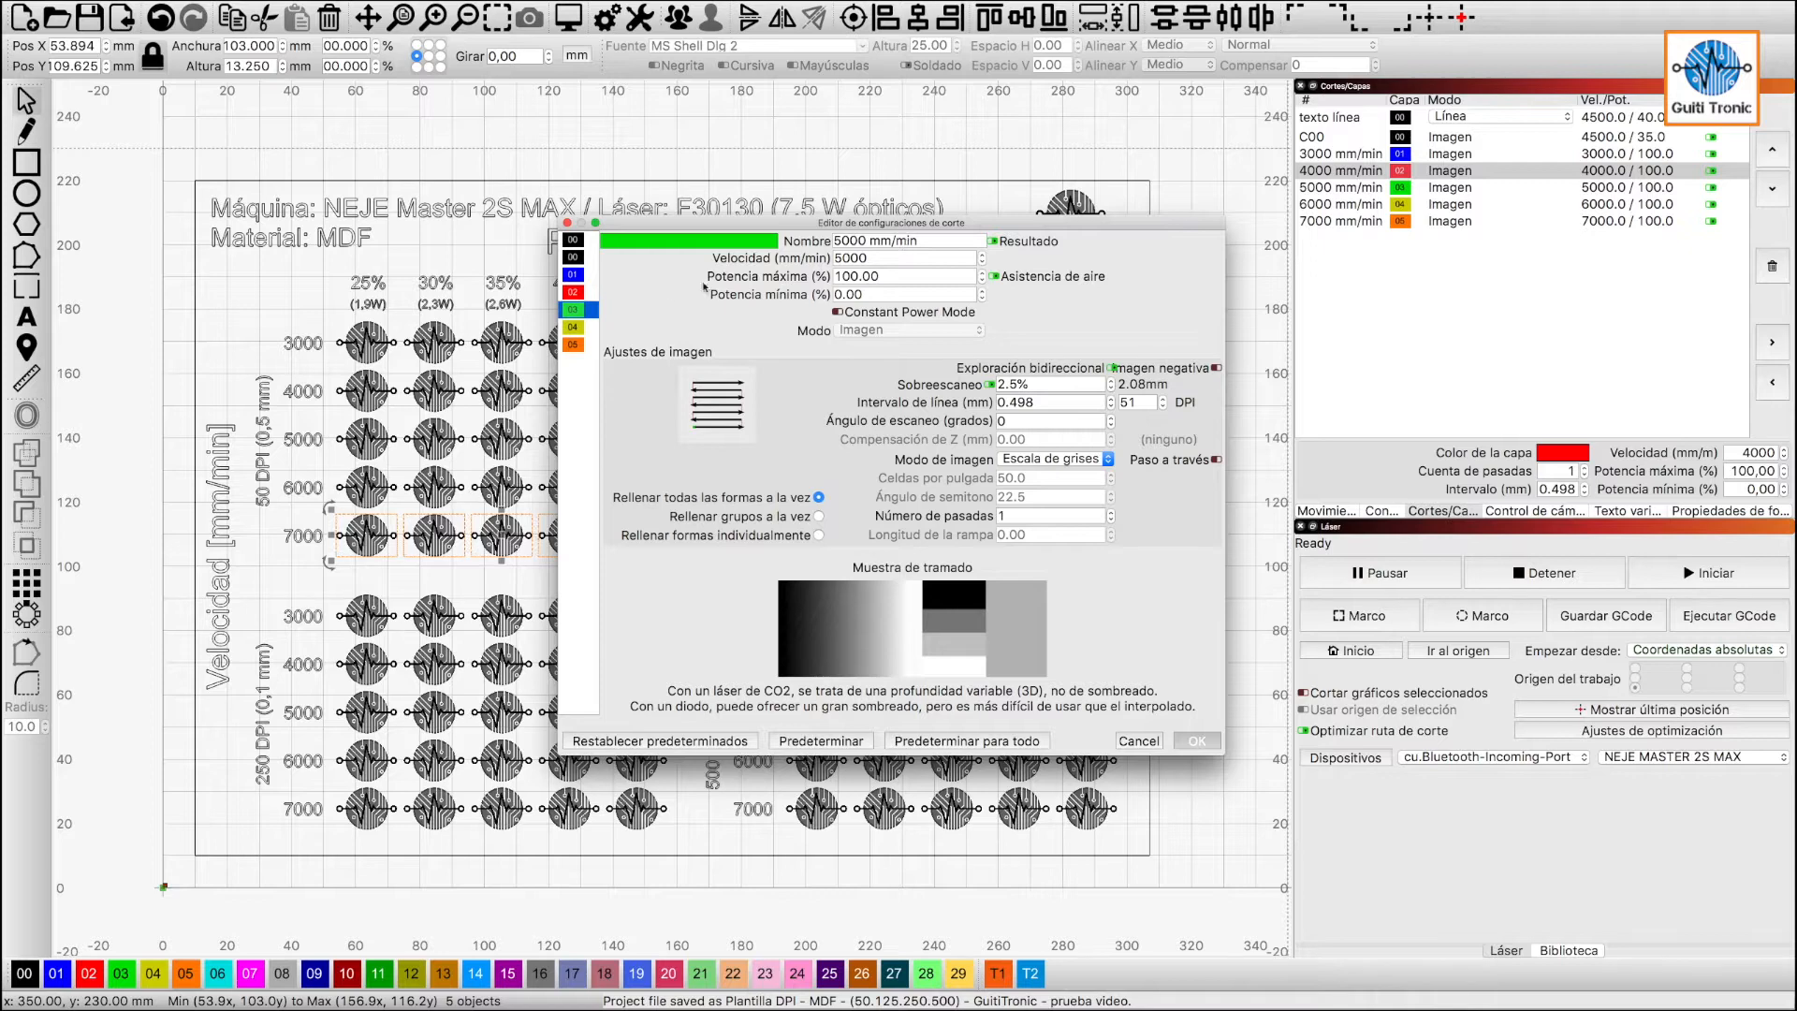
click(574, 328)
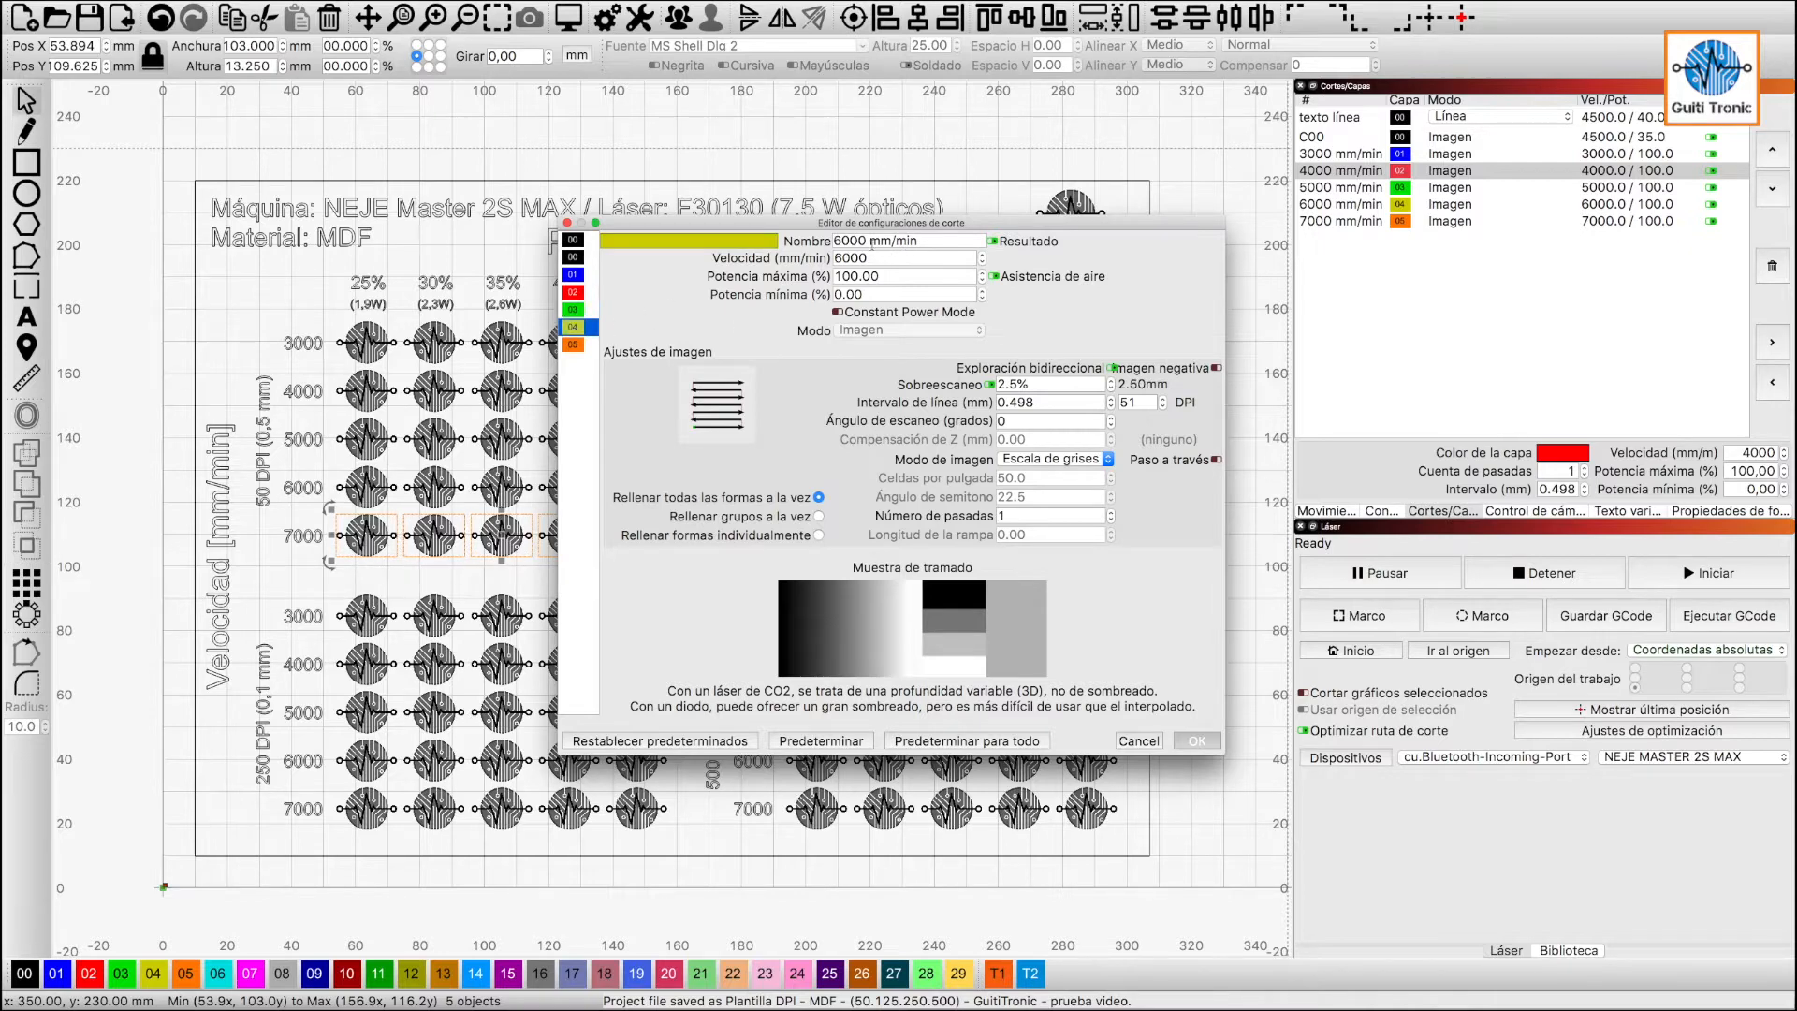
click(586, 345)
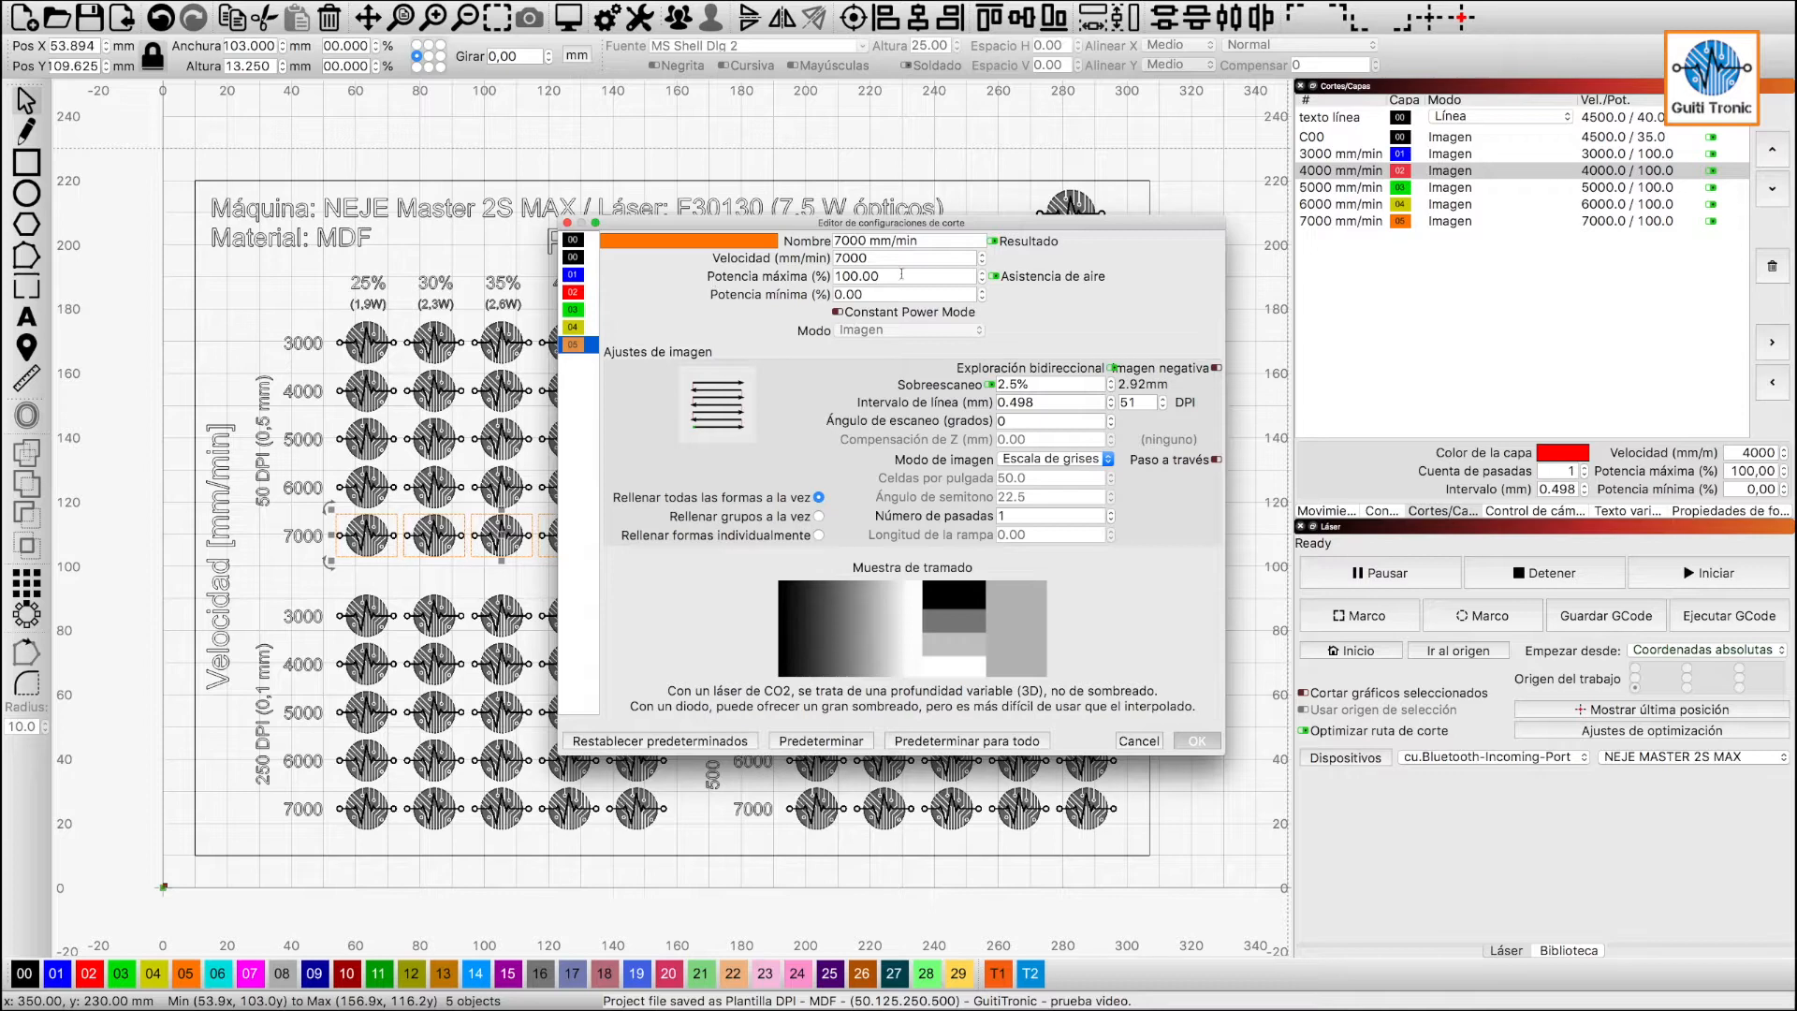
click(1191, 742)
Set the power scale (Escala de potencia) of the five logos in the 50 DPI block's 45% column to 45.
click(668, 578)
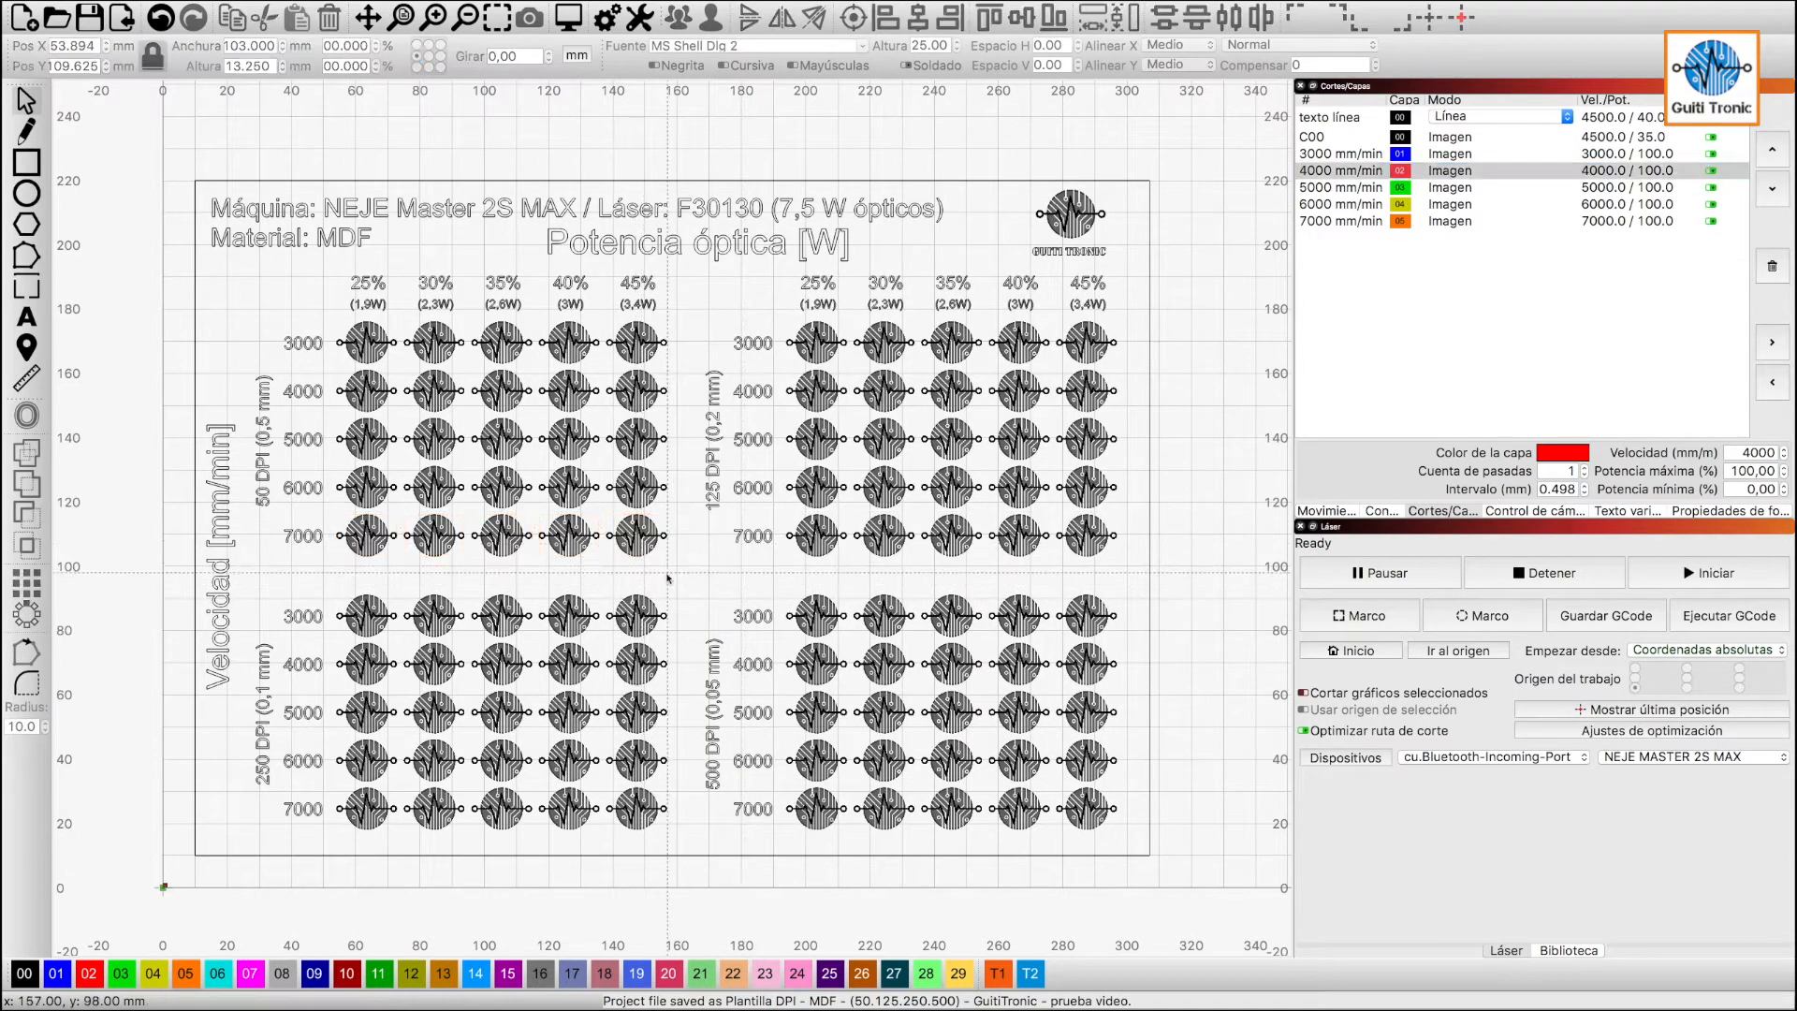
drag(667, 578, 632, 332)
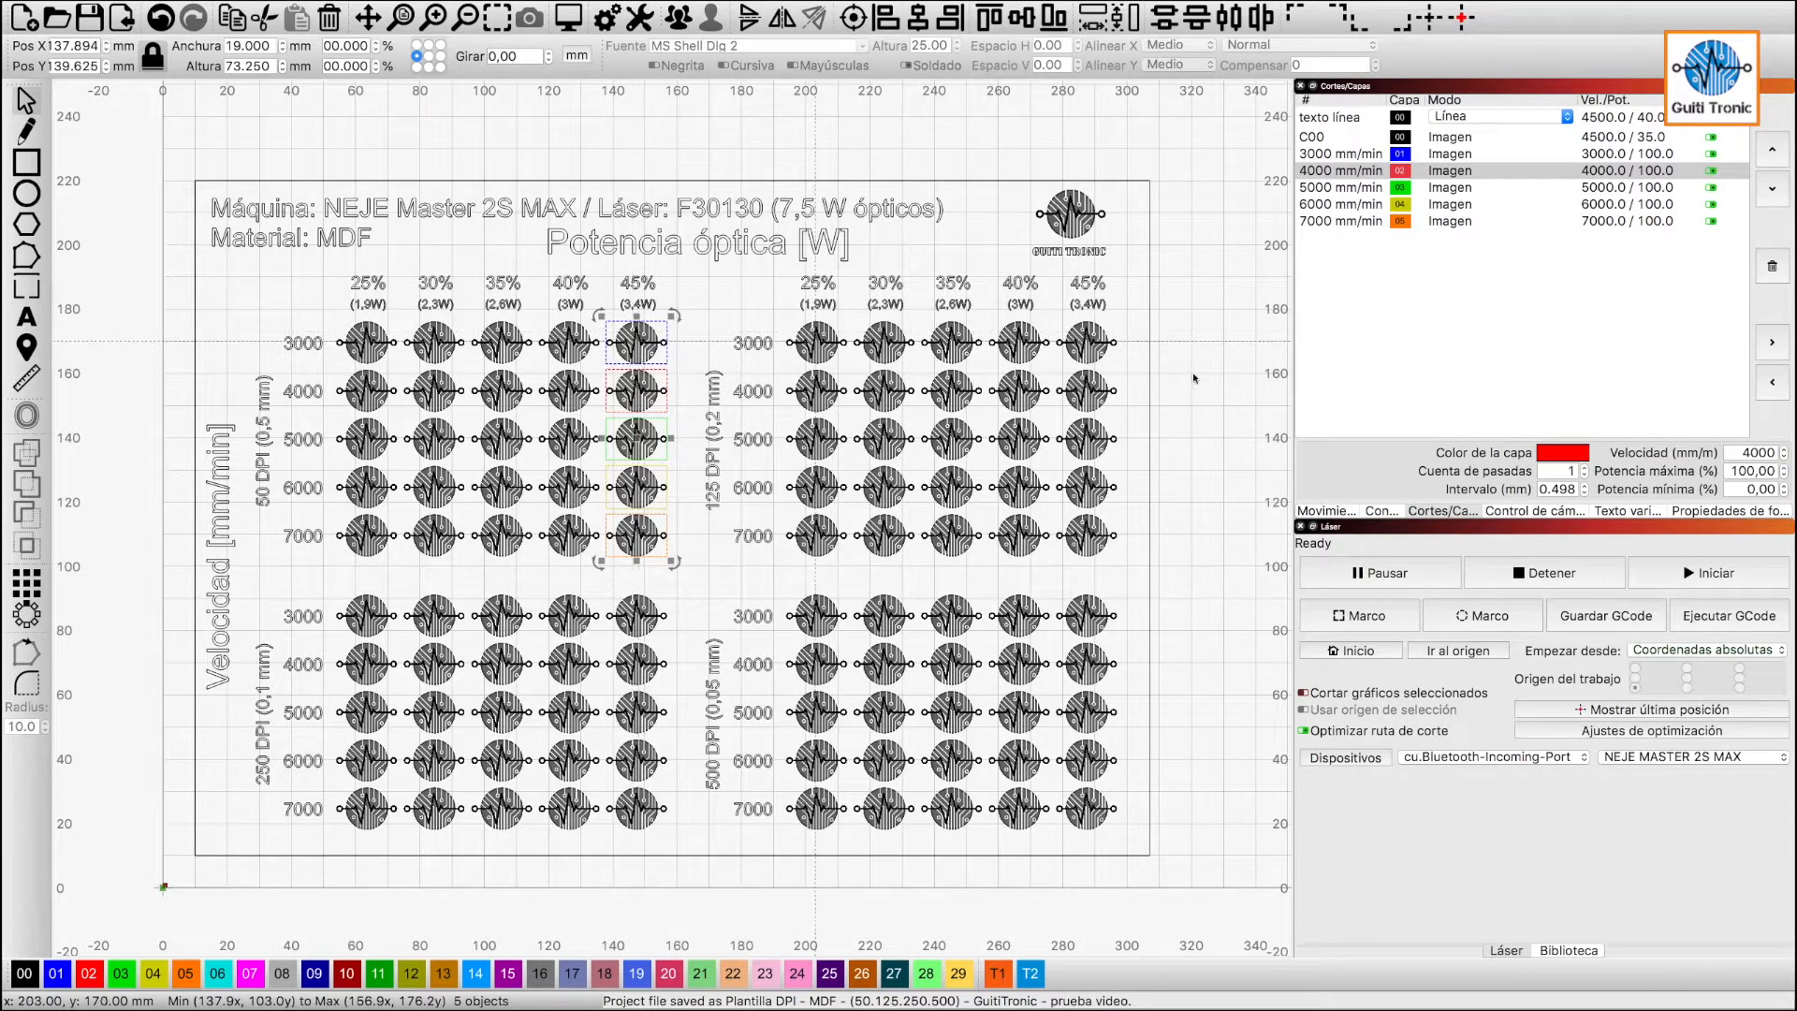
click(1692, 511)
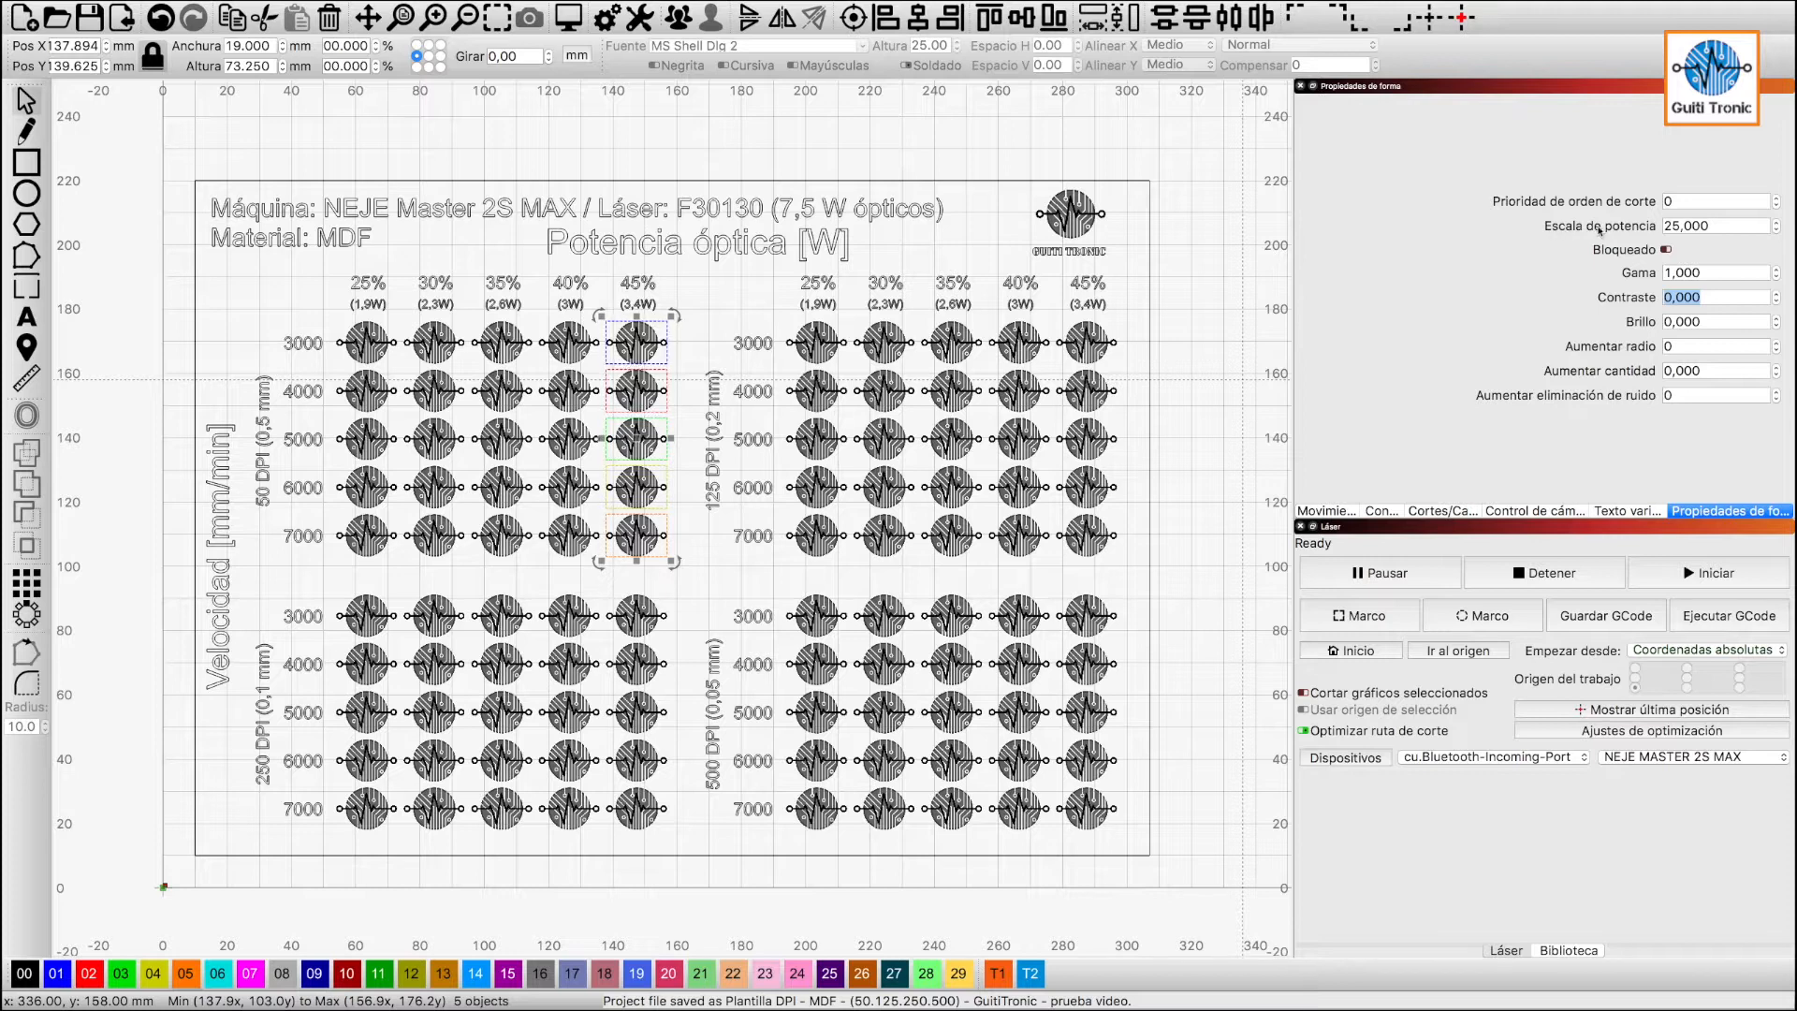
click(1747, 227)
text(45)
key(Return)
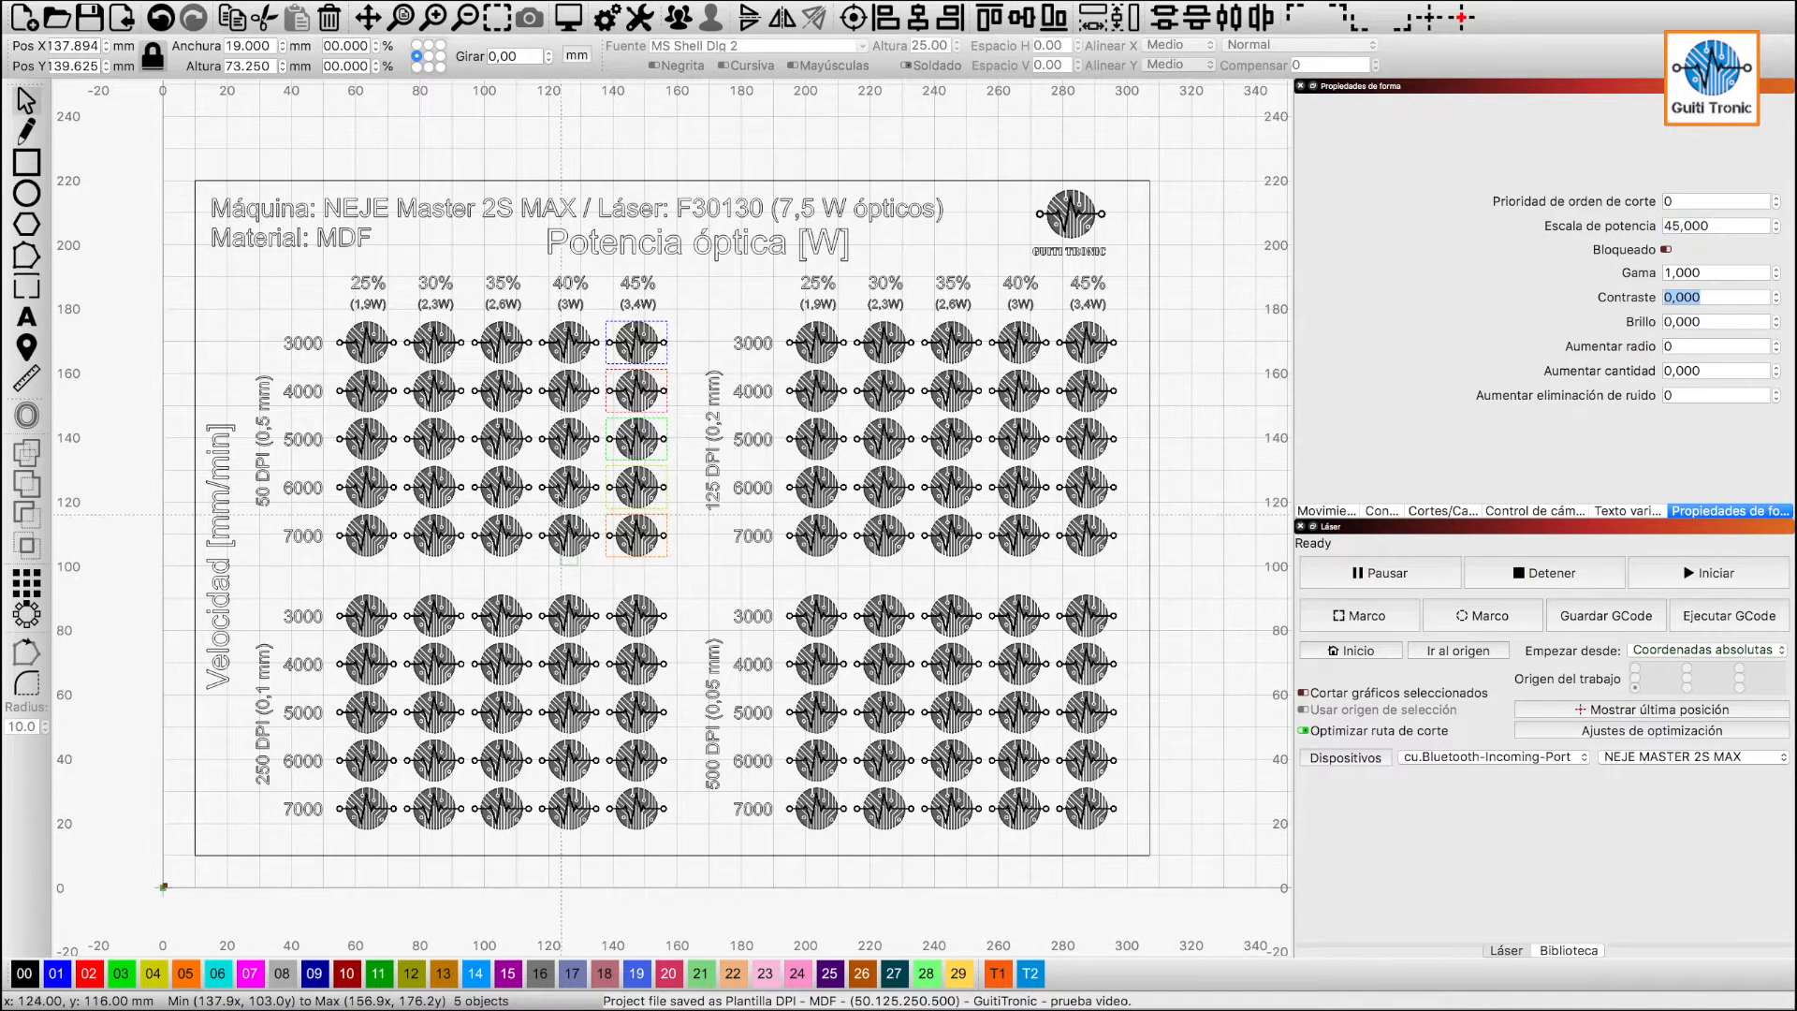
Set the power scale of the five logos in the 50 DPI block's 40% column to 40.
click(562, 330)
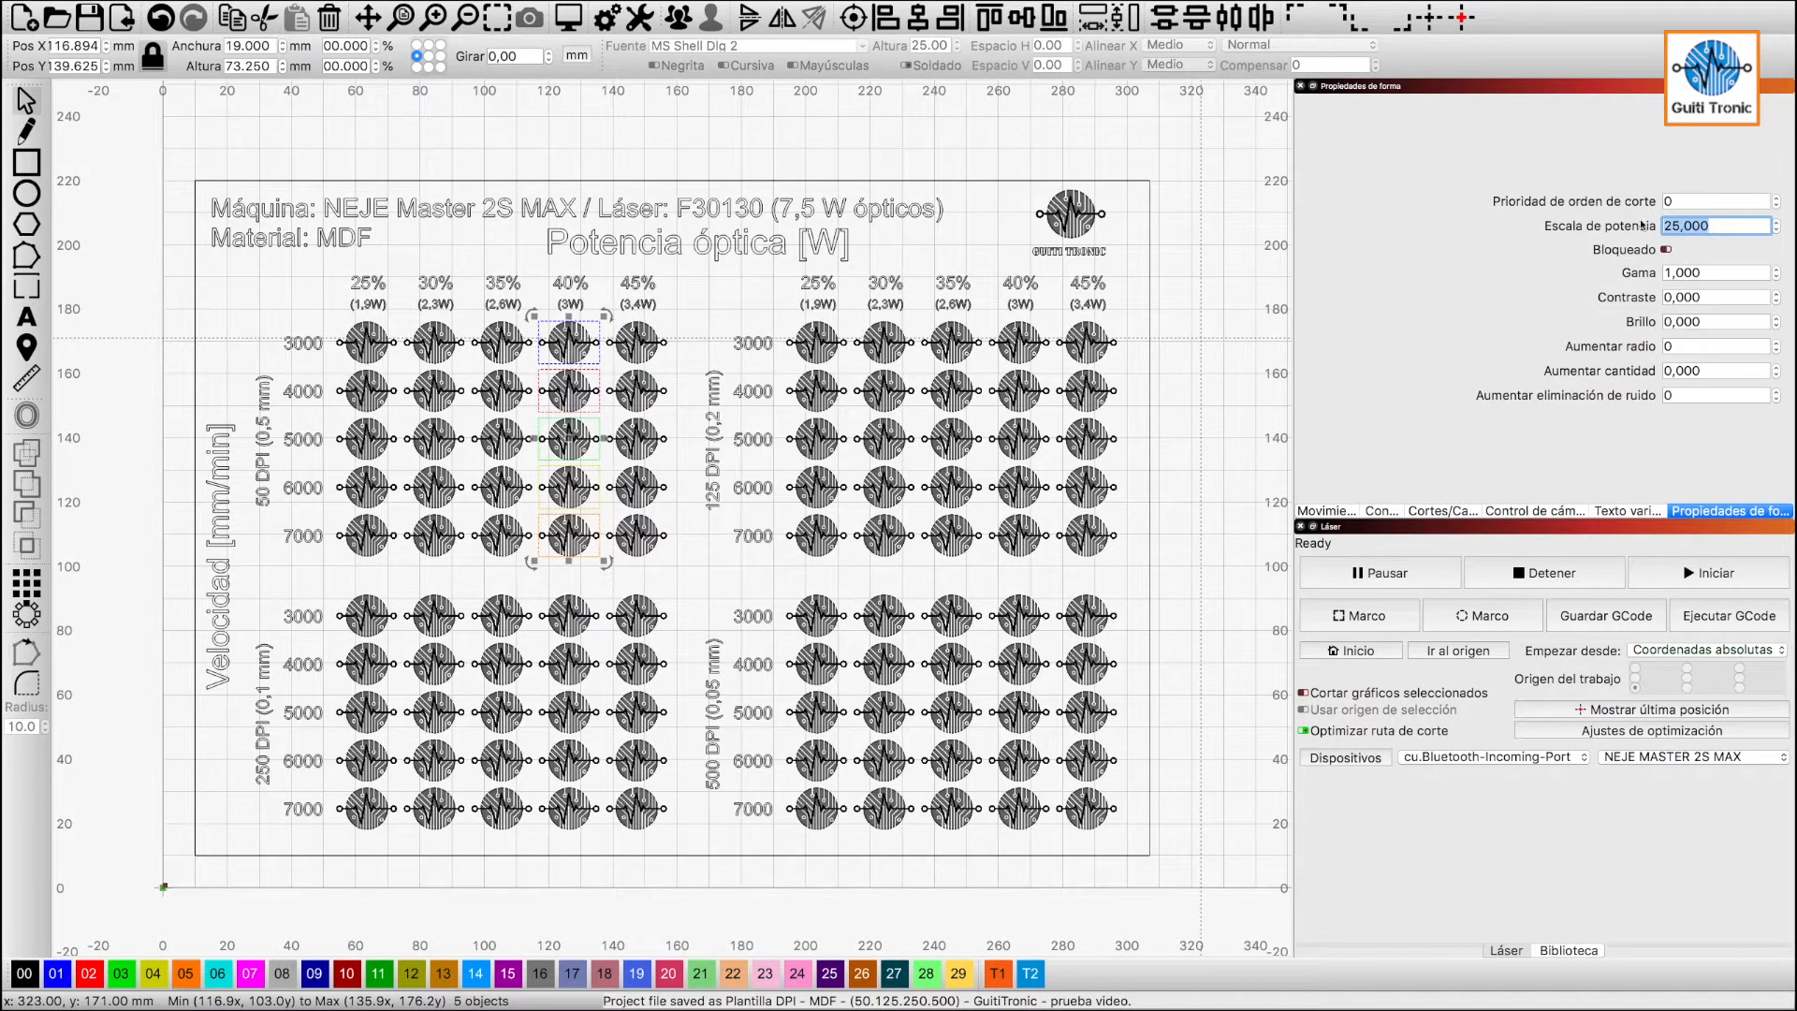
text(40)
key(Return)
Check the maximum power in the 4000 mm/min layer's cut settings.
click(1427, 511)
double_click(1419, 172)
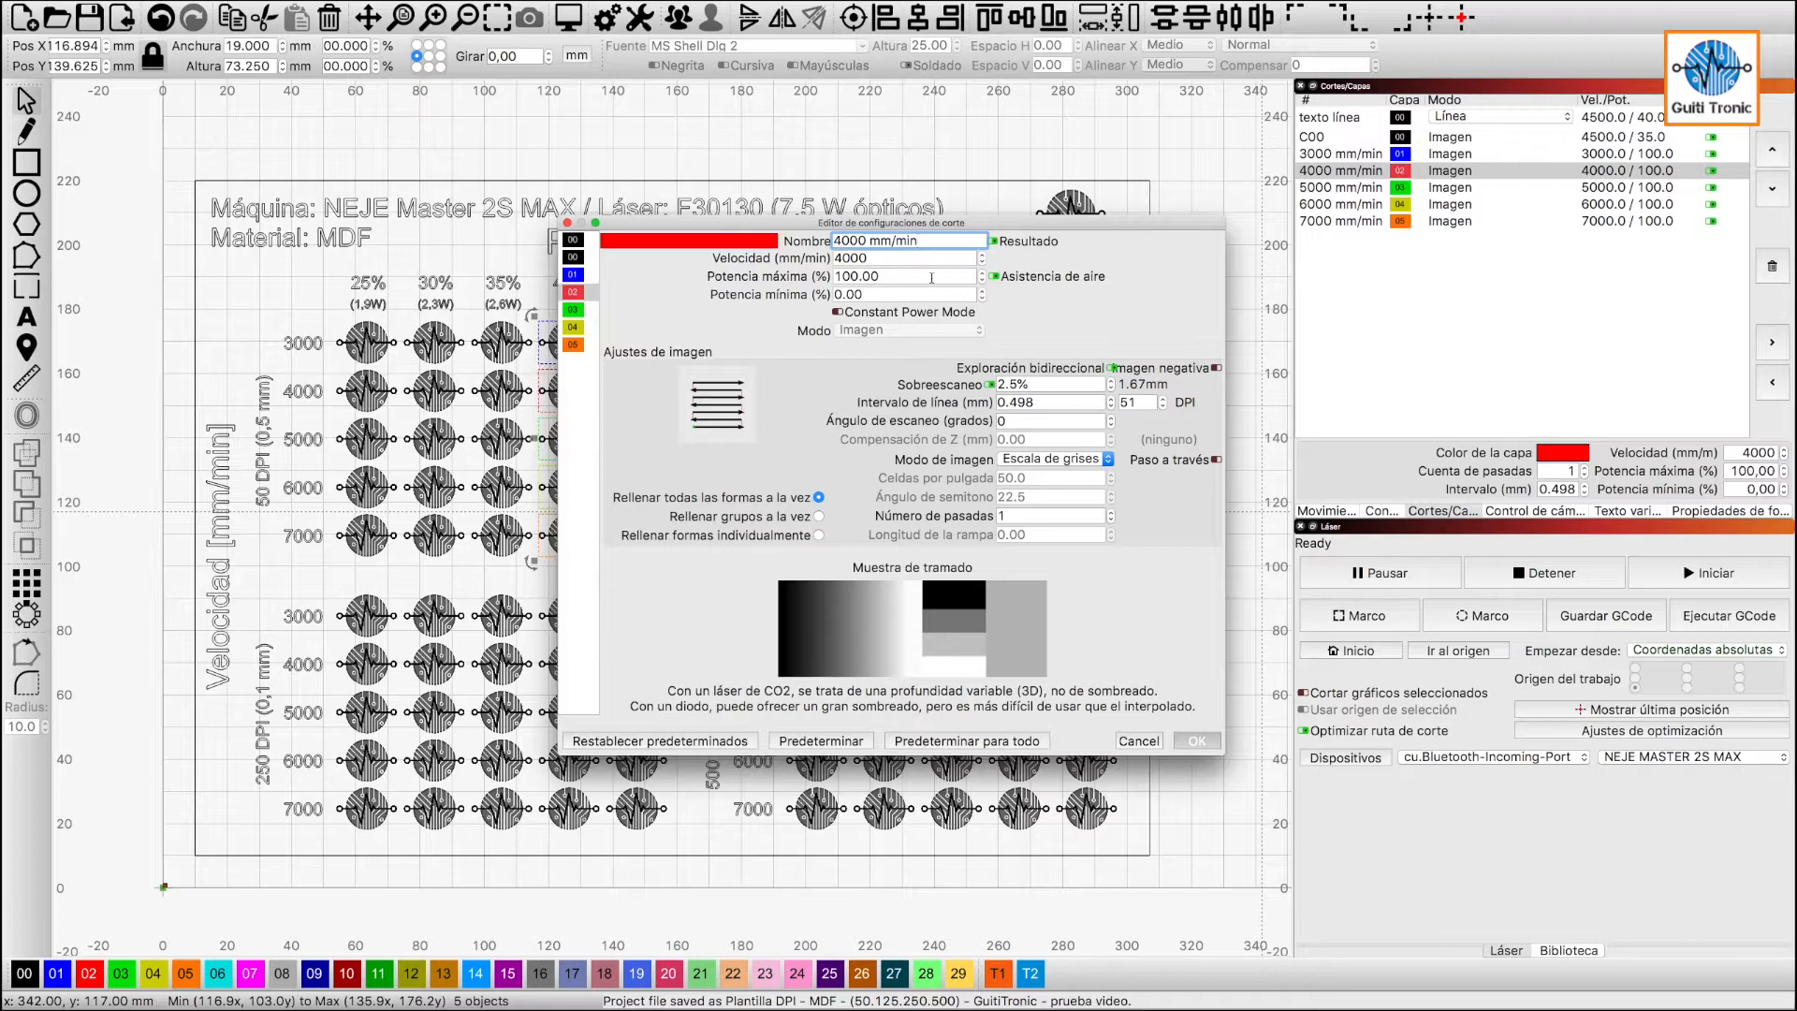
double_click(848, 277)
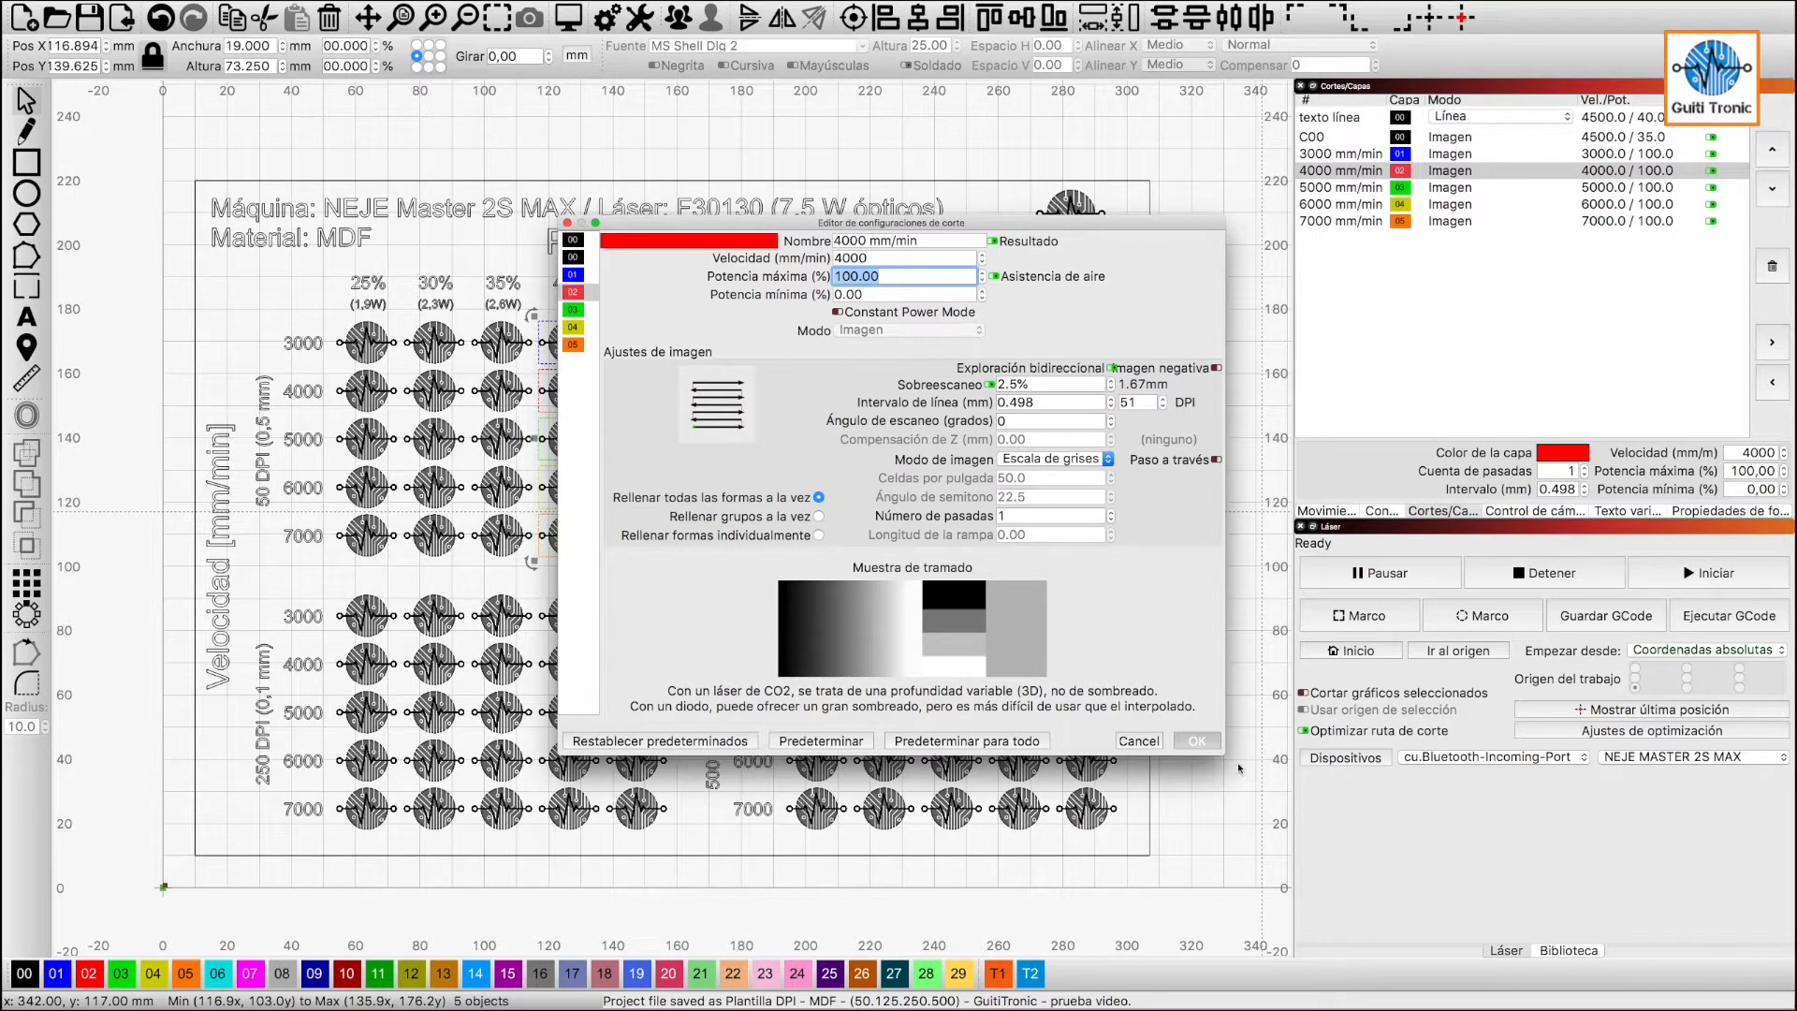
click(1197, 741)
Set the power scale of the 50 DPI block's 35% column to 35 and its 30% column to 30.
click(1735, 511)
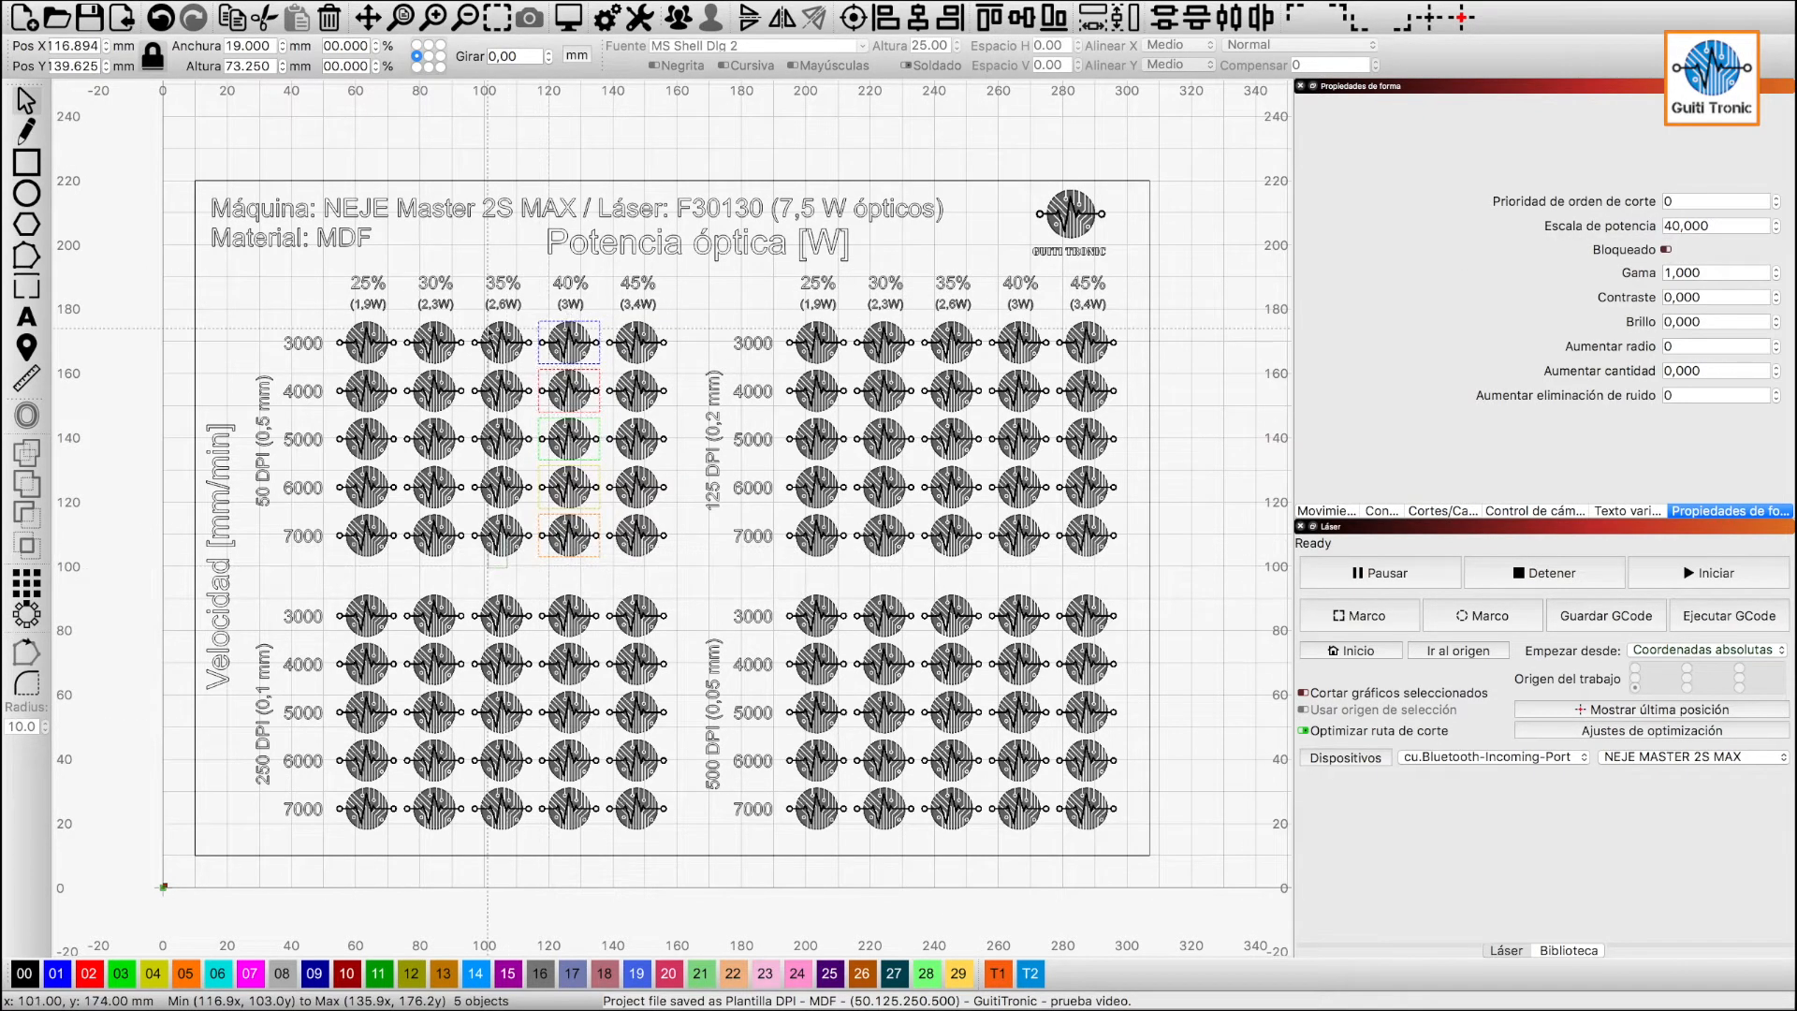
click(487, 333)
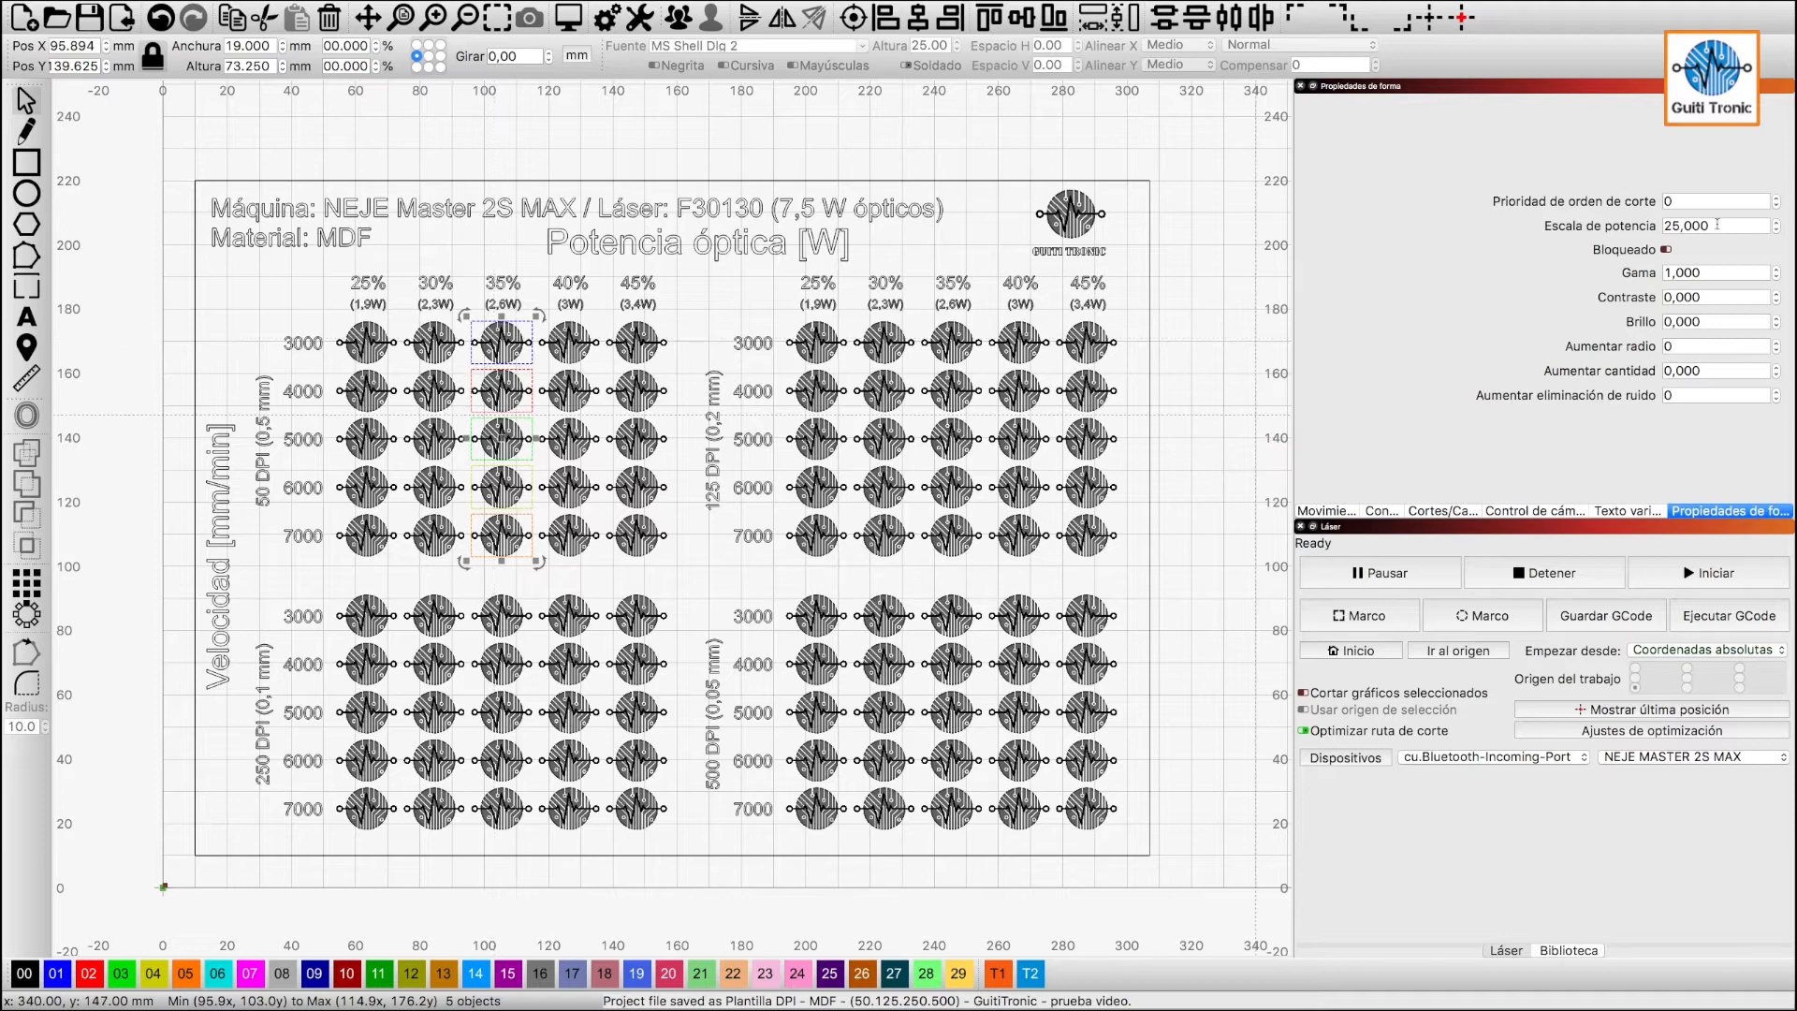
drag(1717, 225, 1653, 223)
text(35)
key(Return)
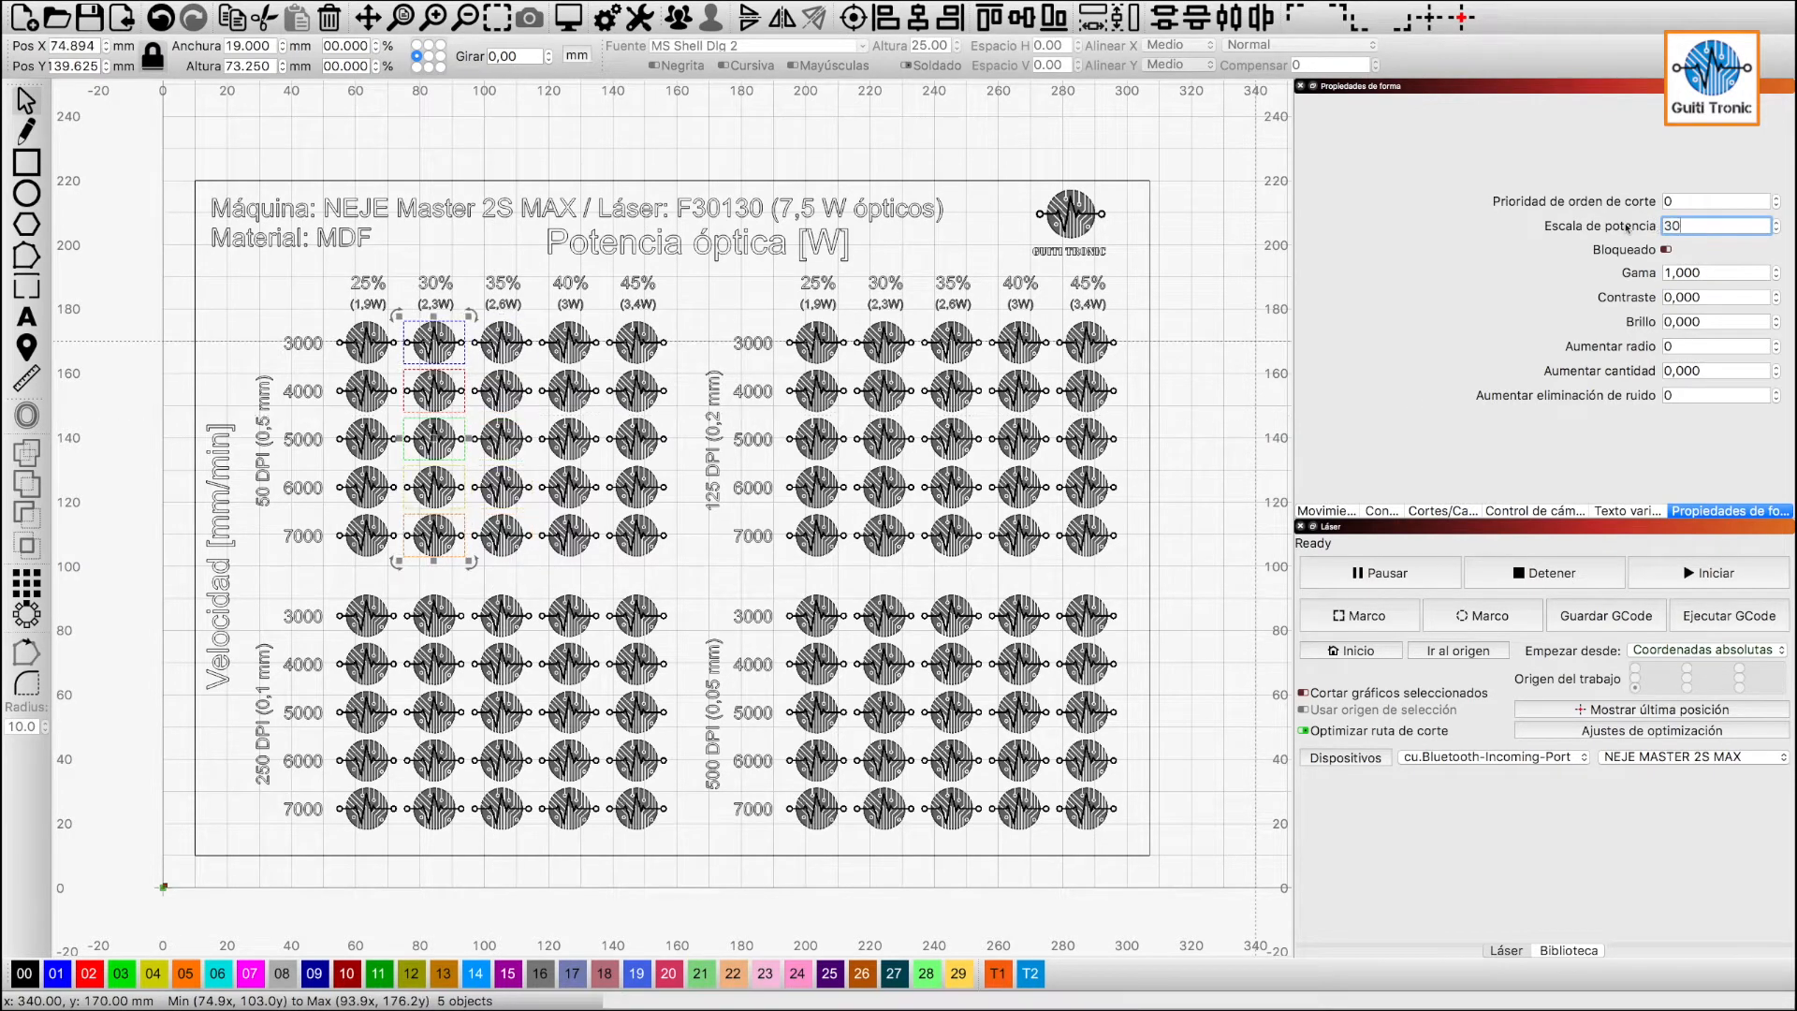
key(Return)
Check the power scale of the five logos in the 50 DPI block's 25% column.
drag(367, 566, 347, 307)
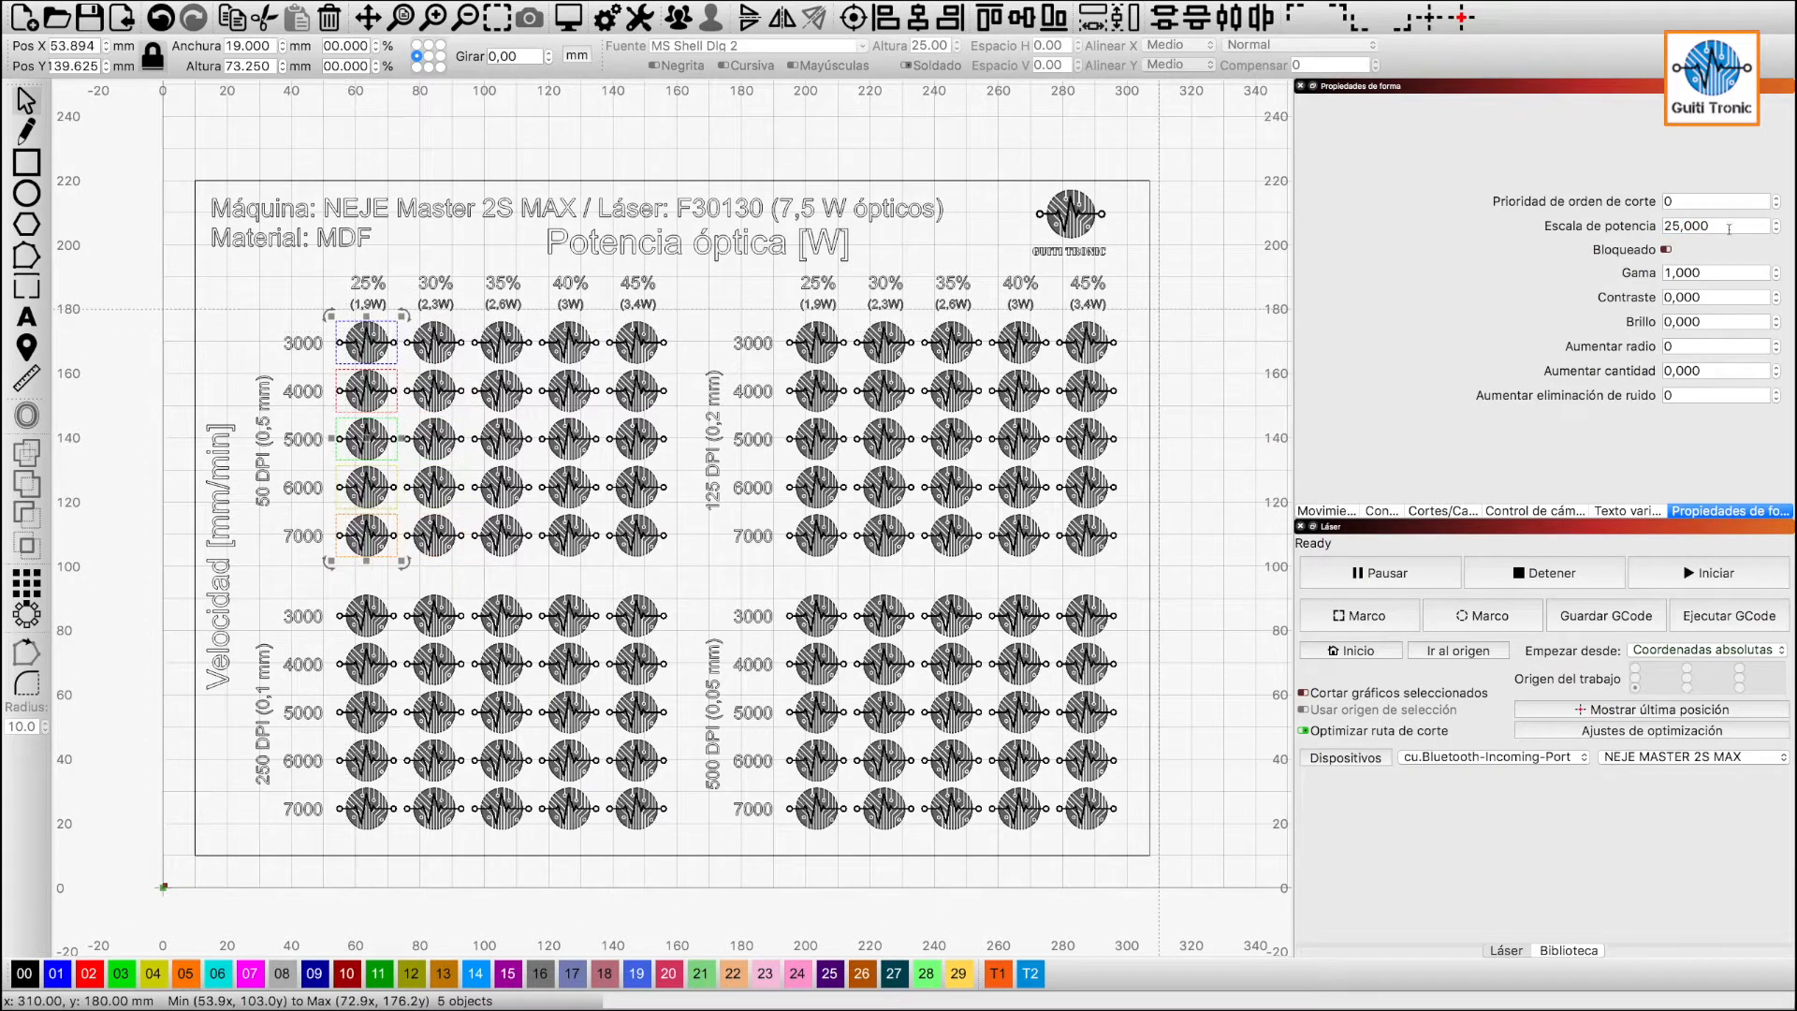
double_click(1729, 228)
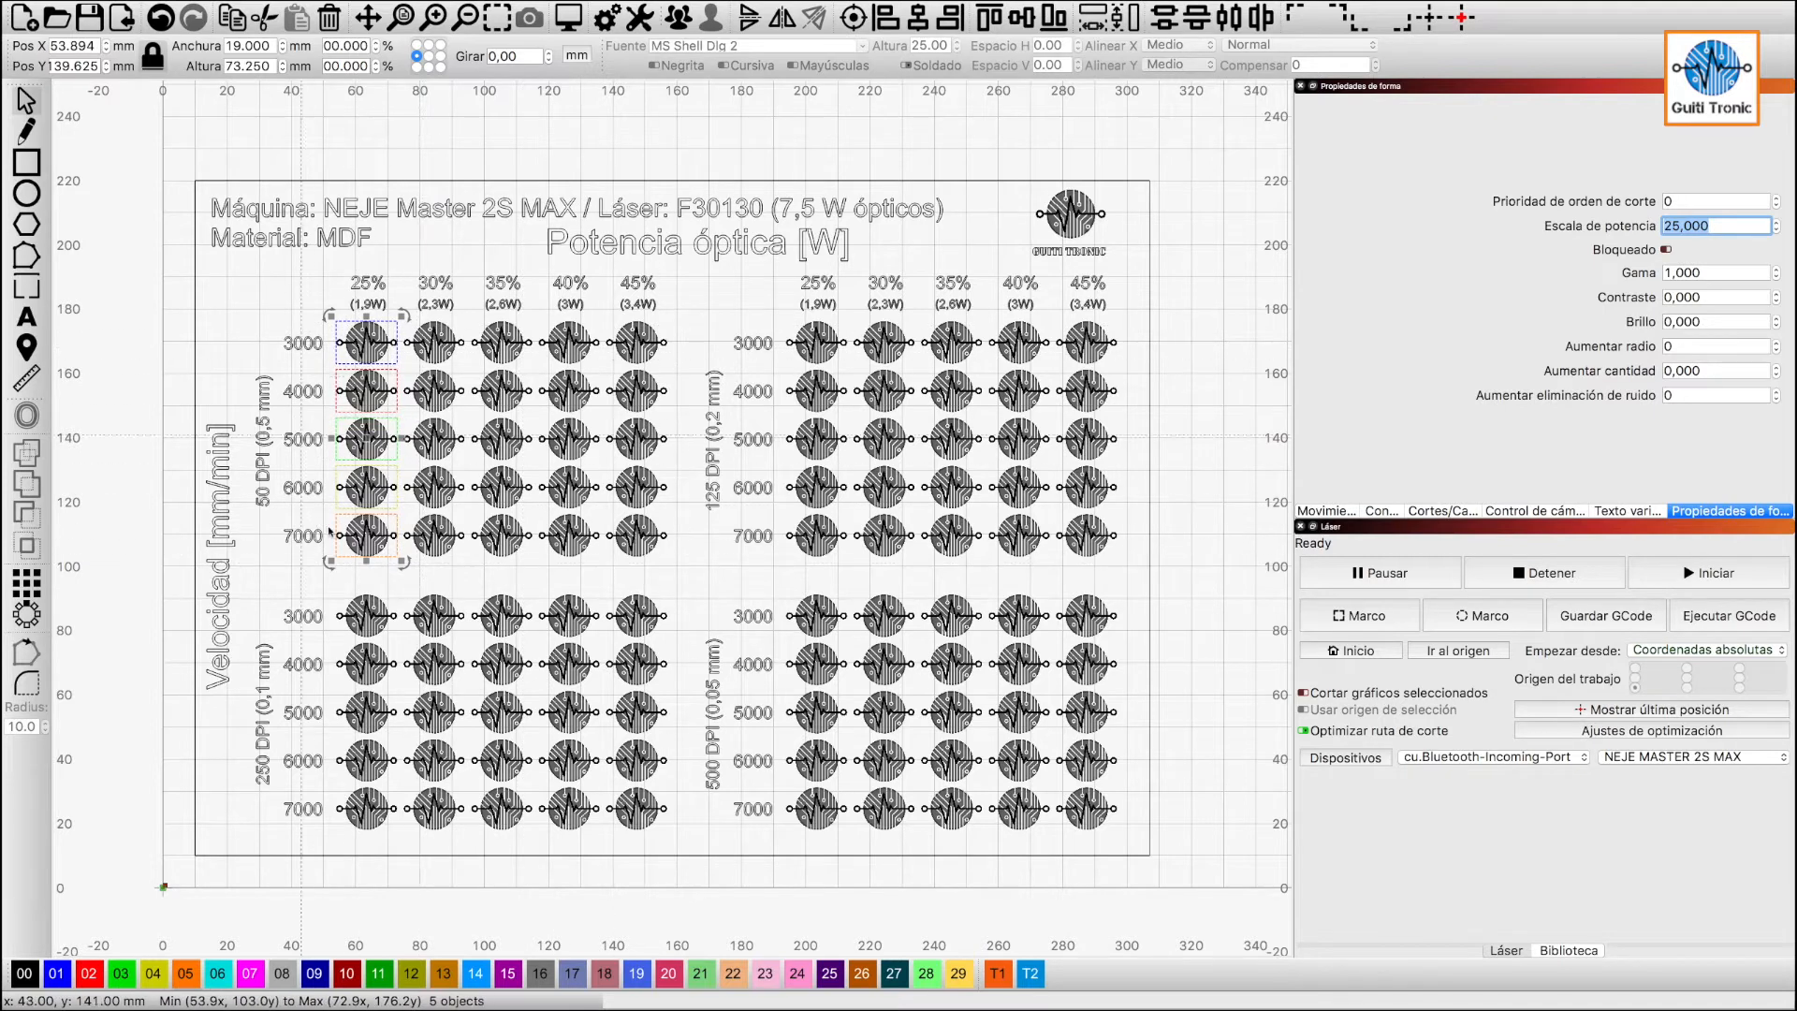
scroll(461, 470, up, 1)
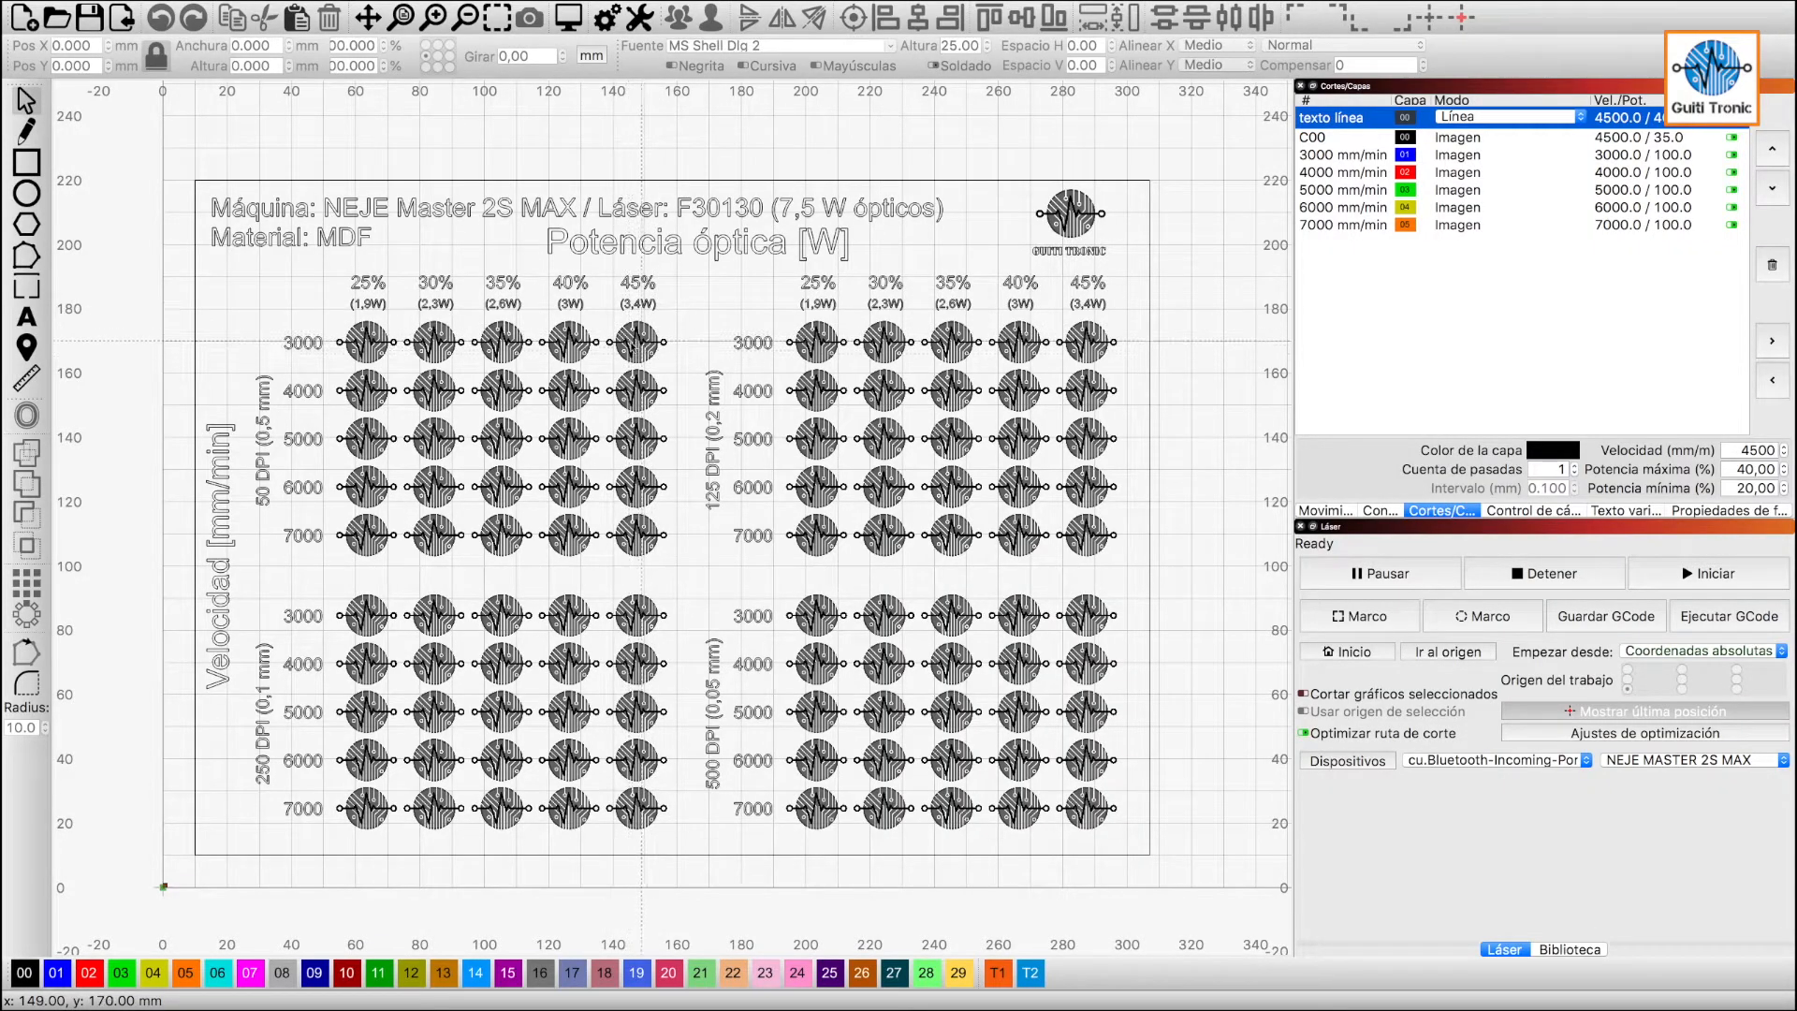
Open the Adjust Image preview for the logo at 3000 mm/min and 45% power in the 50 DPI block.
click(640, 339)
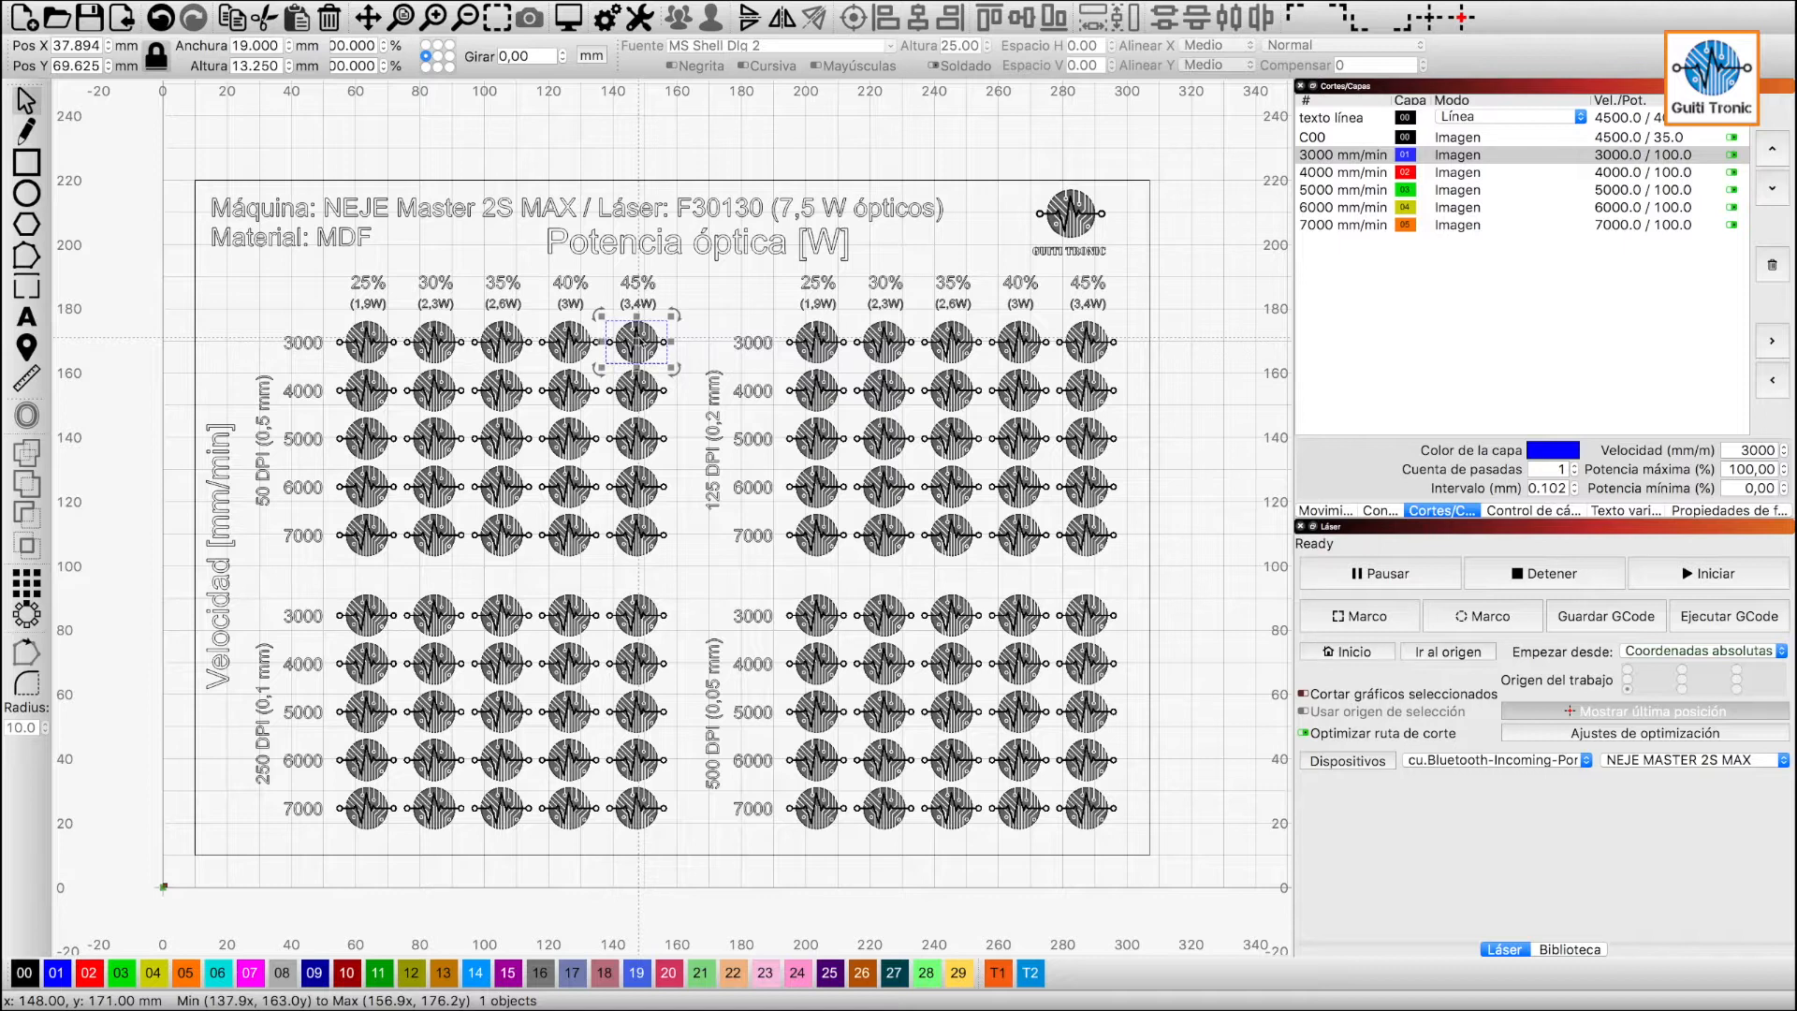
mouse_move(332, 7)
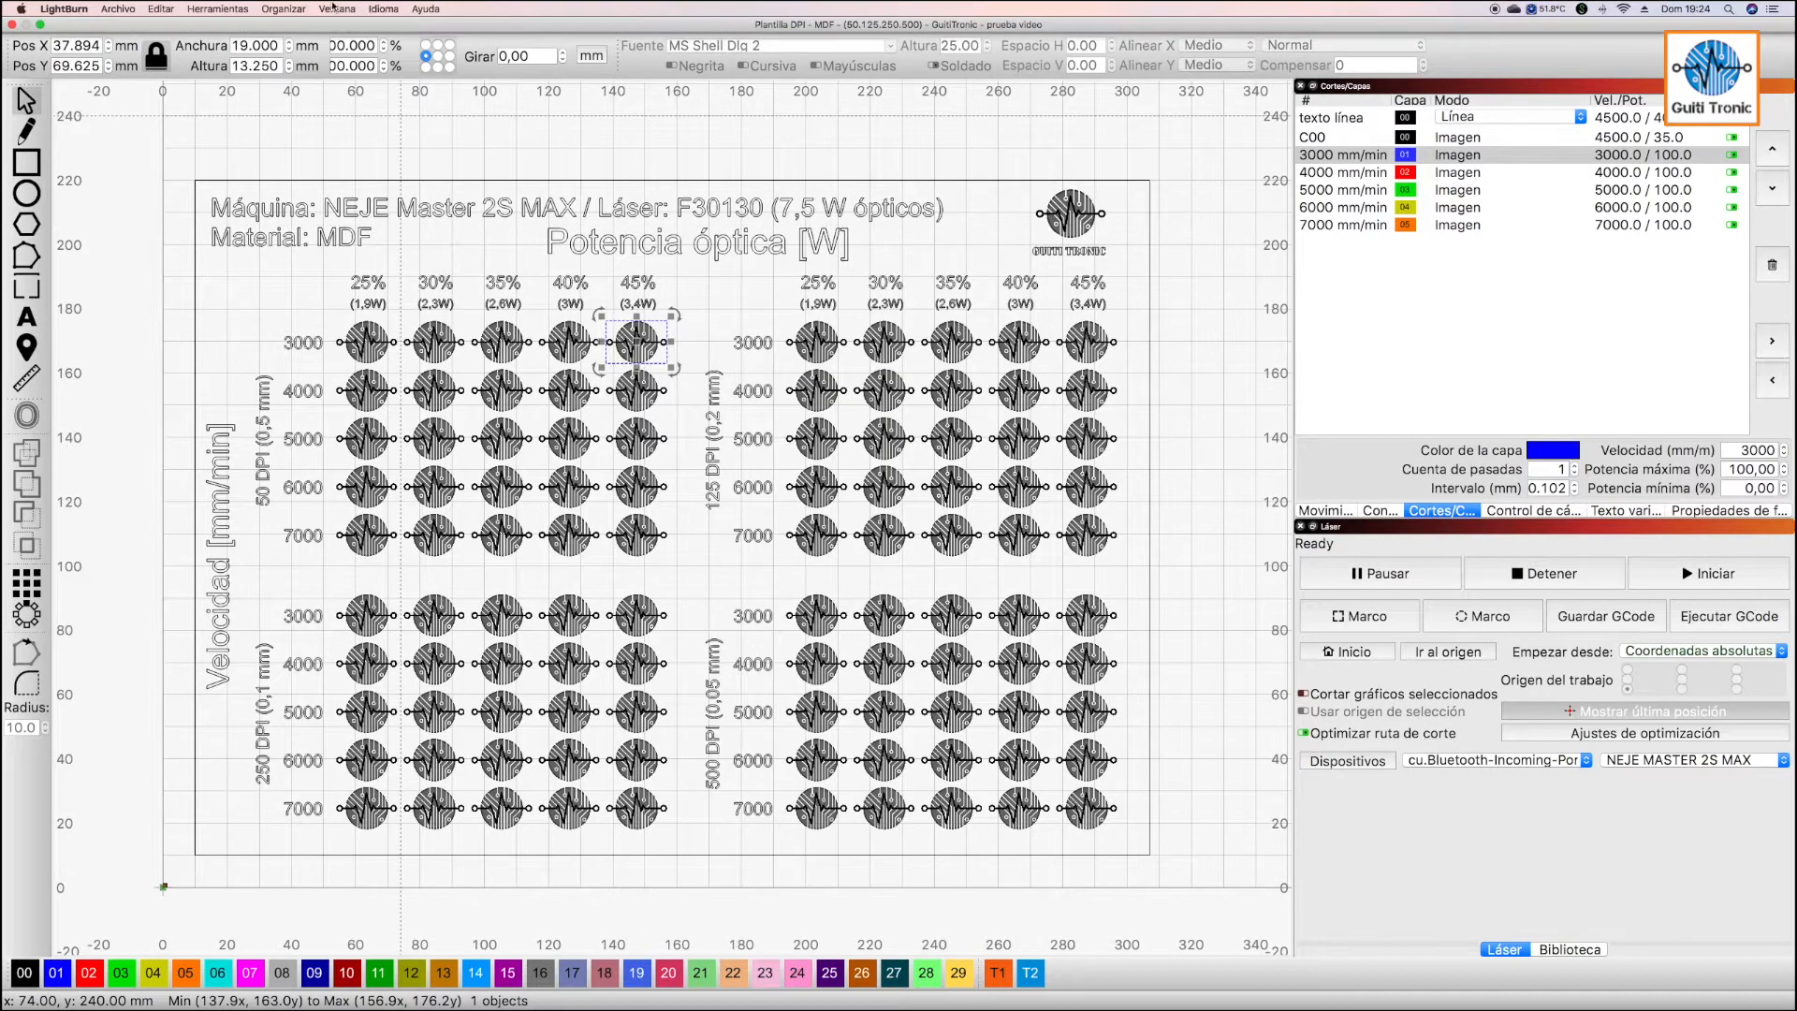
click(219, 9)
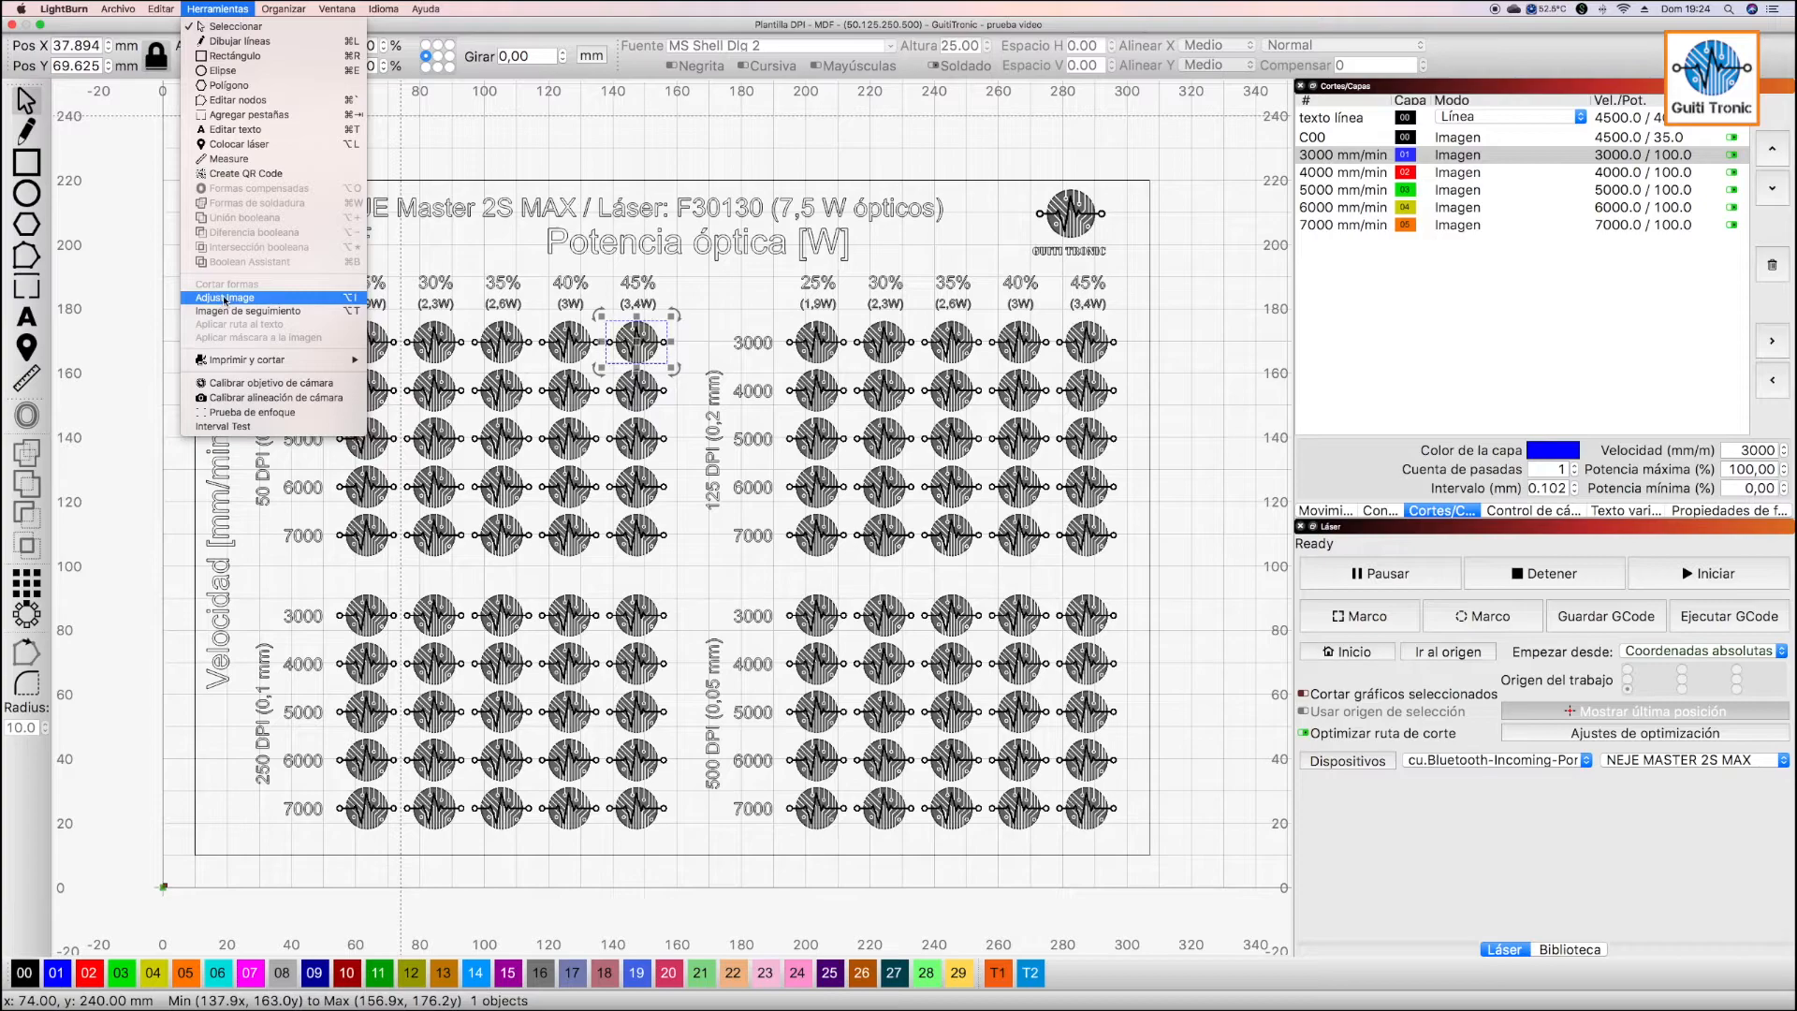
click(225, 298)
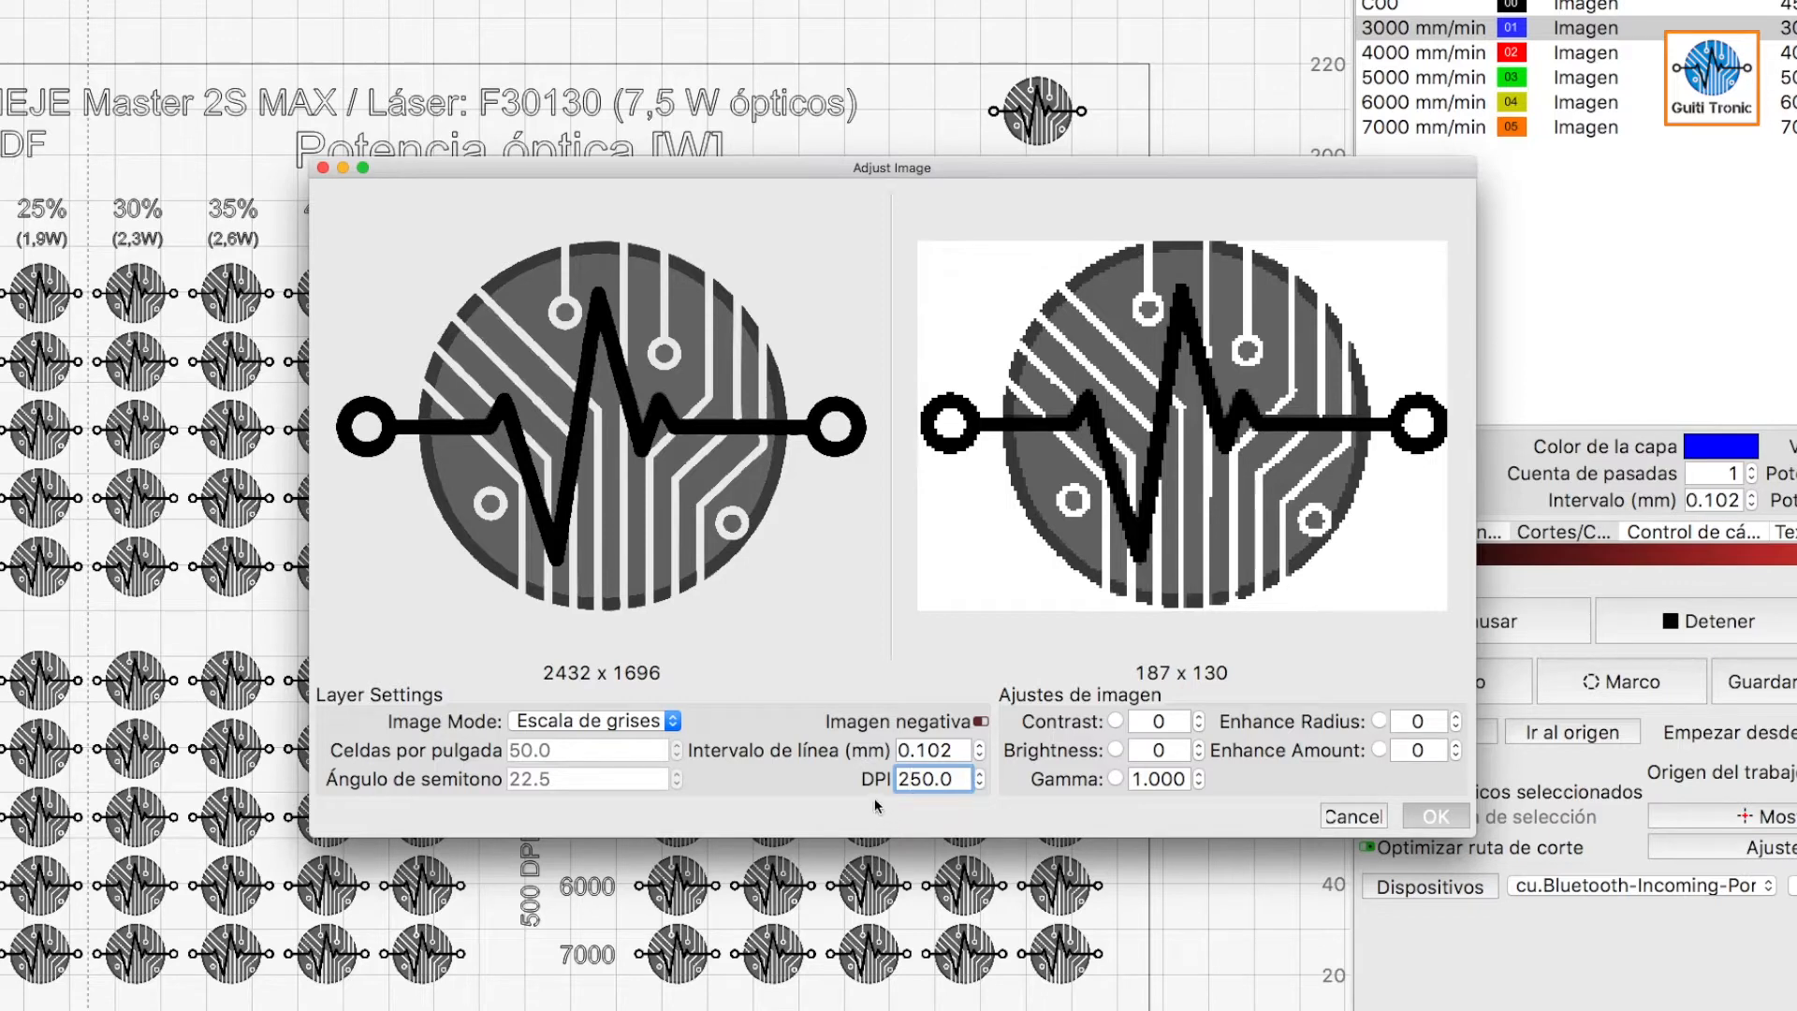
Compare the logo's preview at 50, 500, 250 and again 500 DPI, ending with the resolution at 1000 DPI.
double_click(954, 785)
text(50)
key(Return)
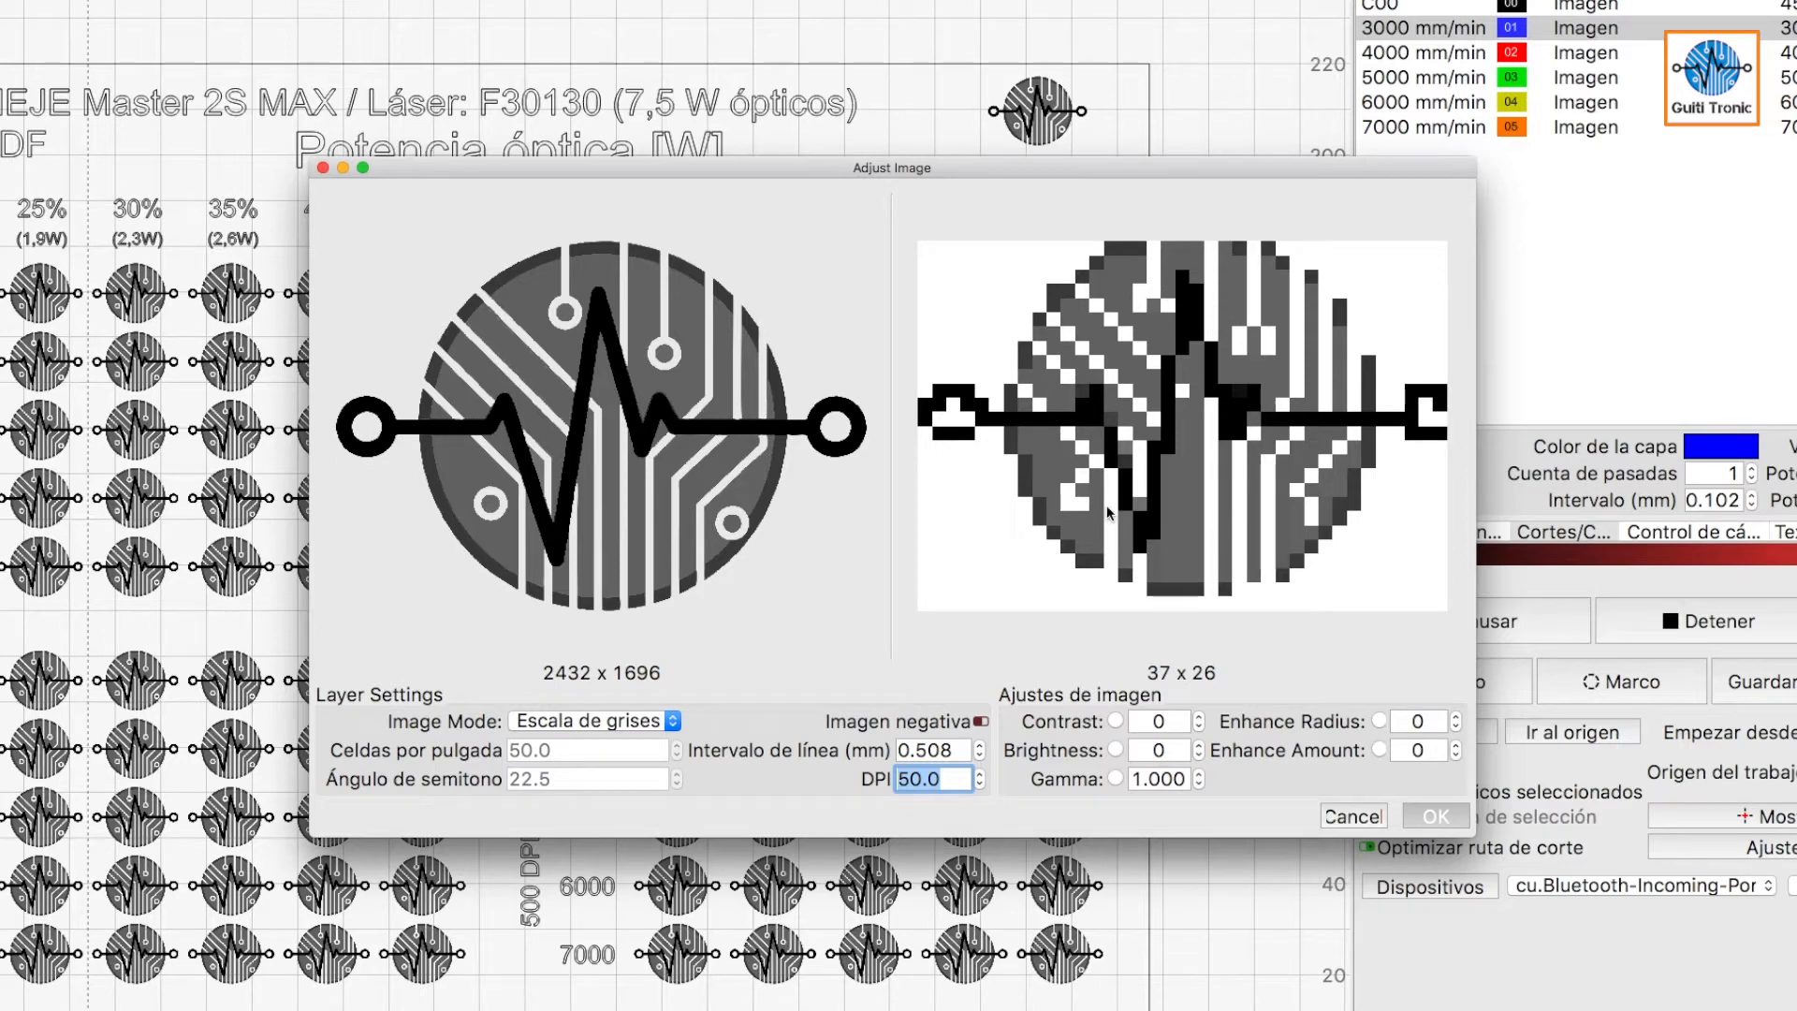
text(500)
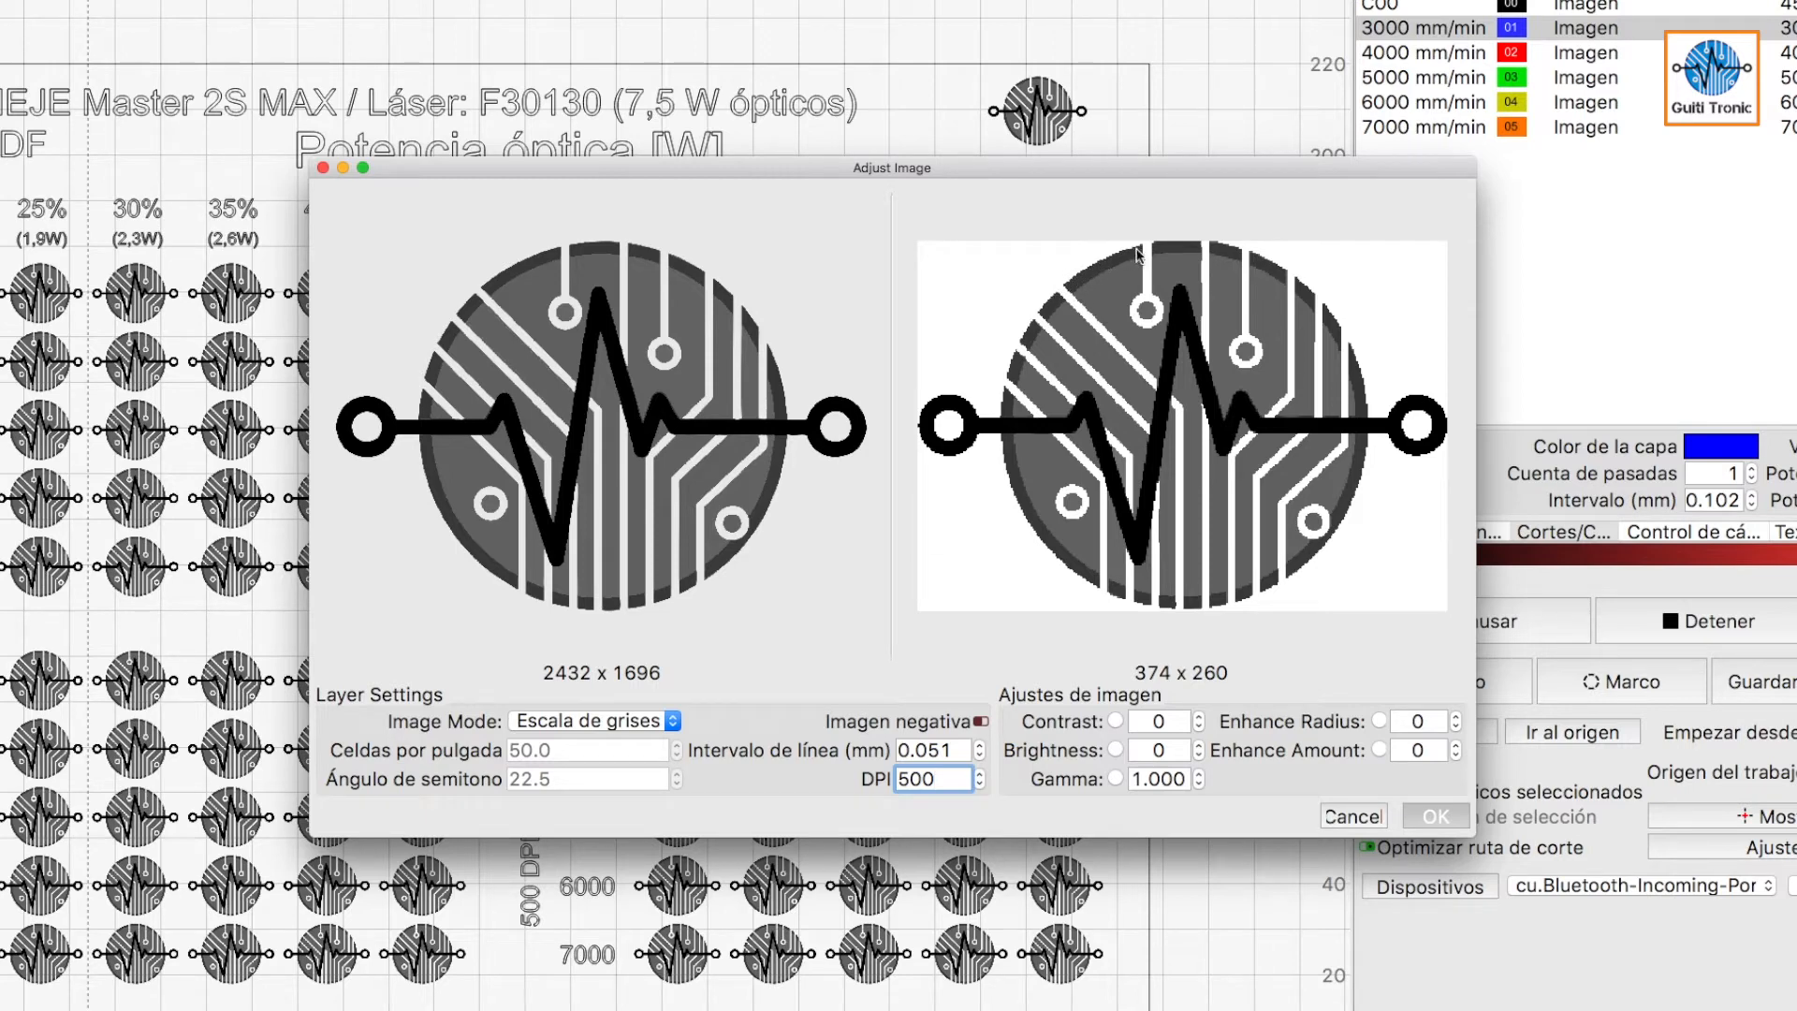
drag(941, 779, 880, 777)
text(250)
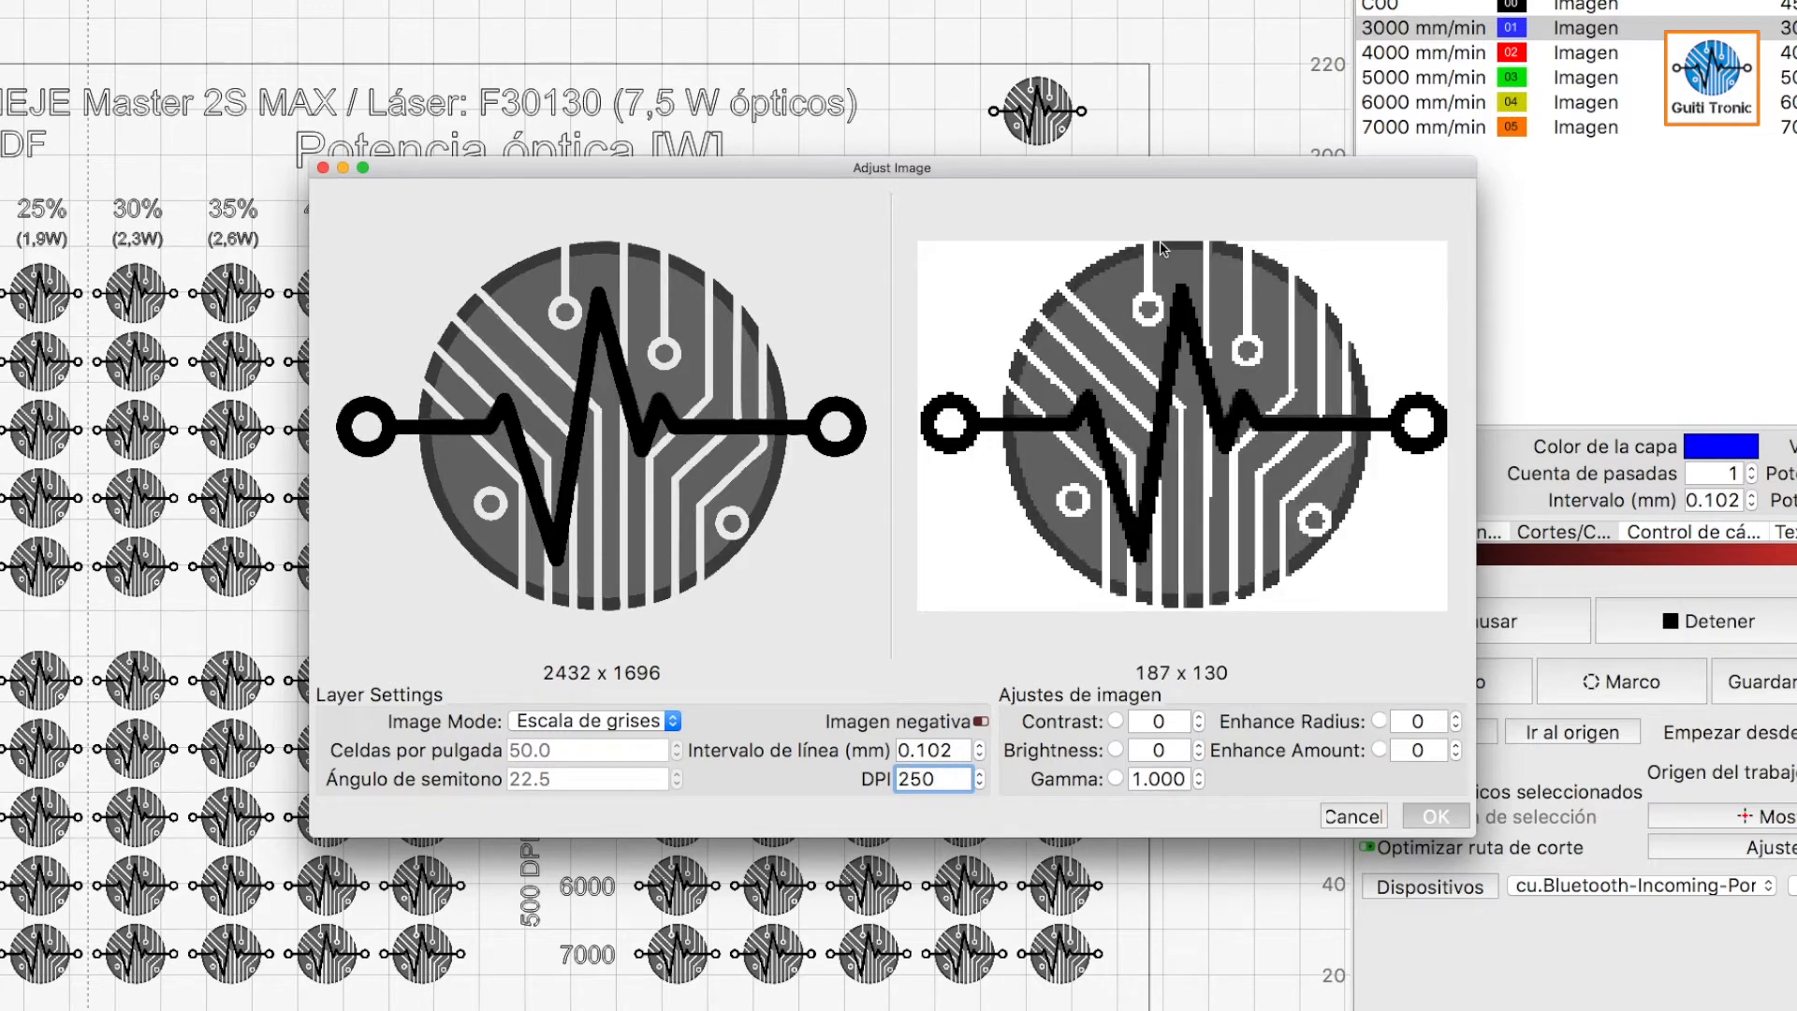
double_click(948, 754)
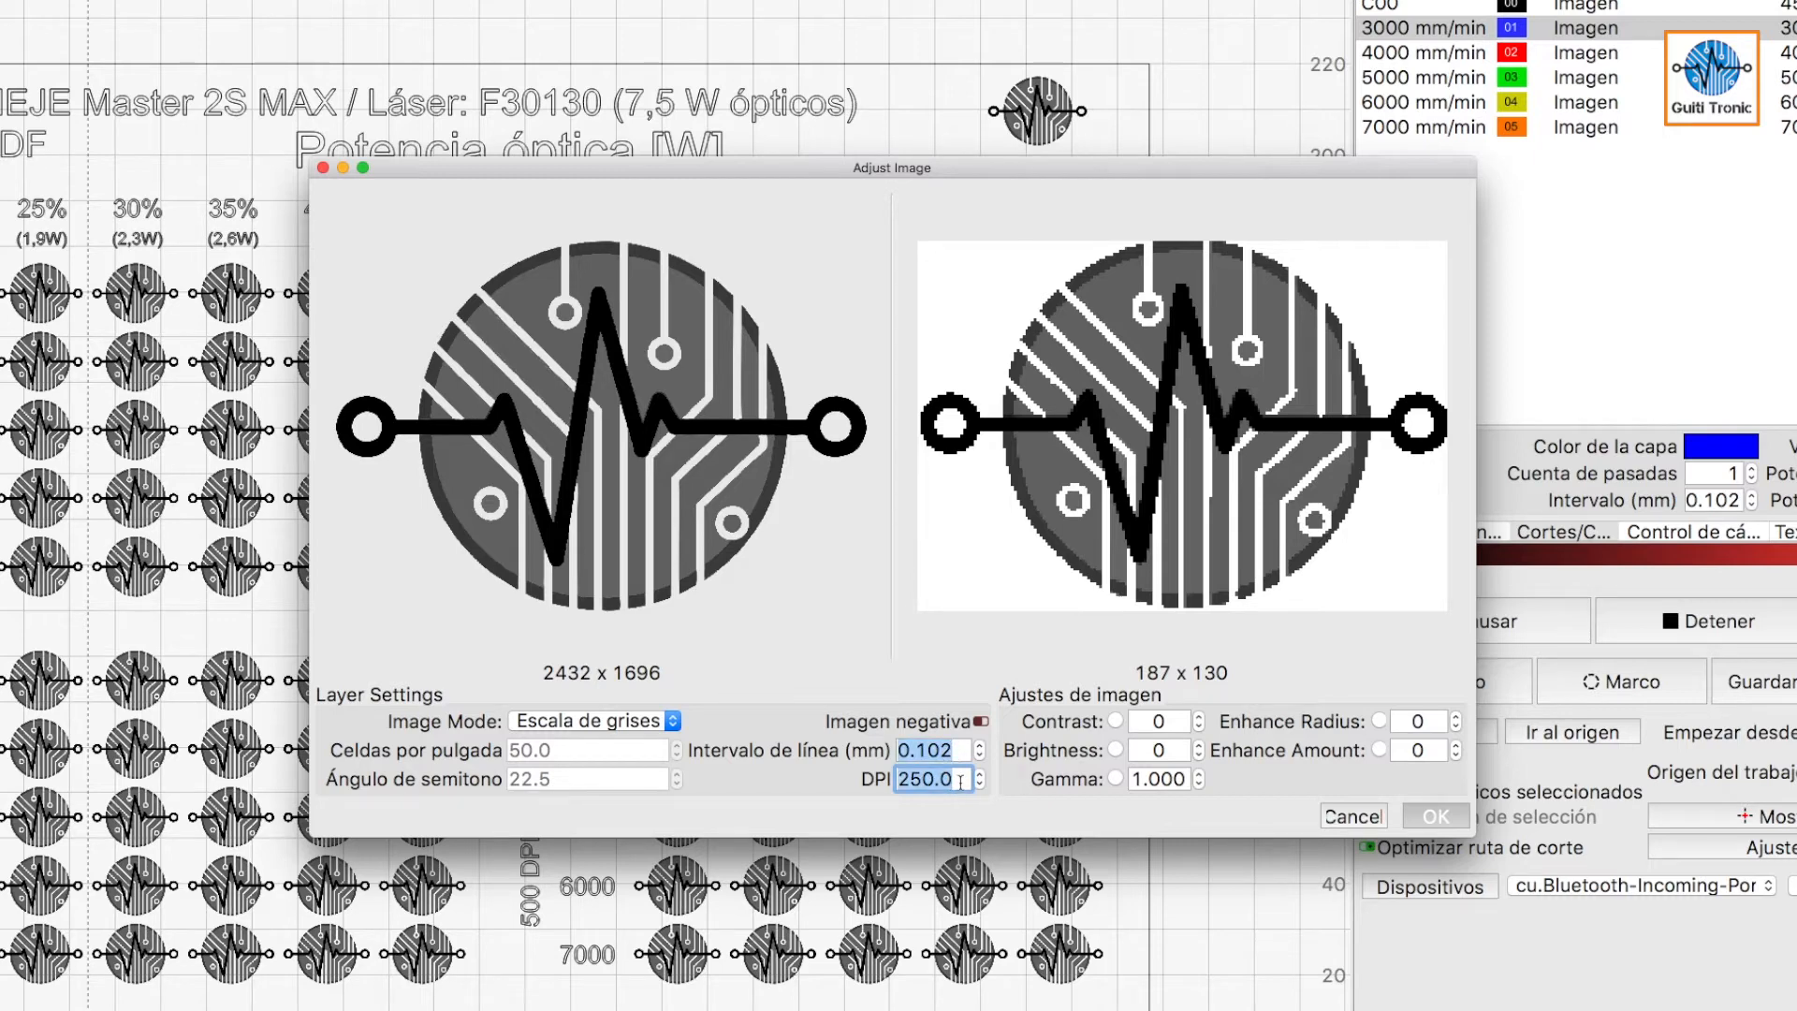
text(500)
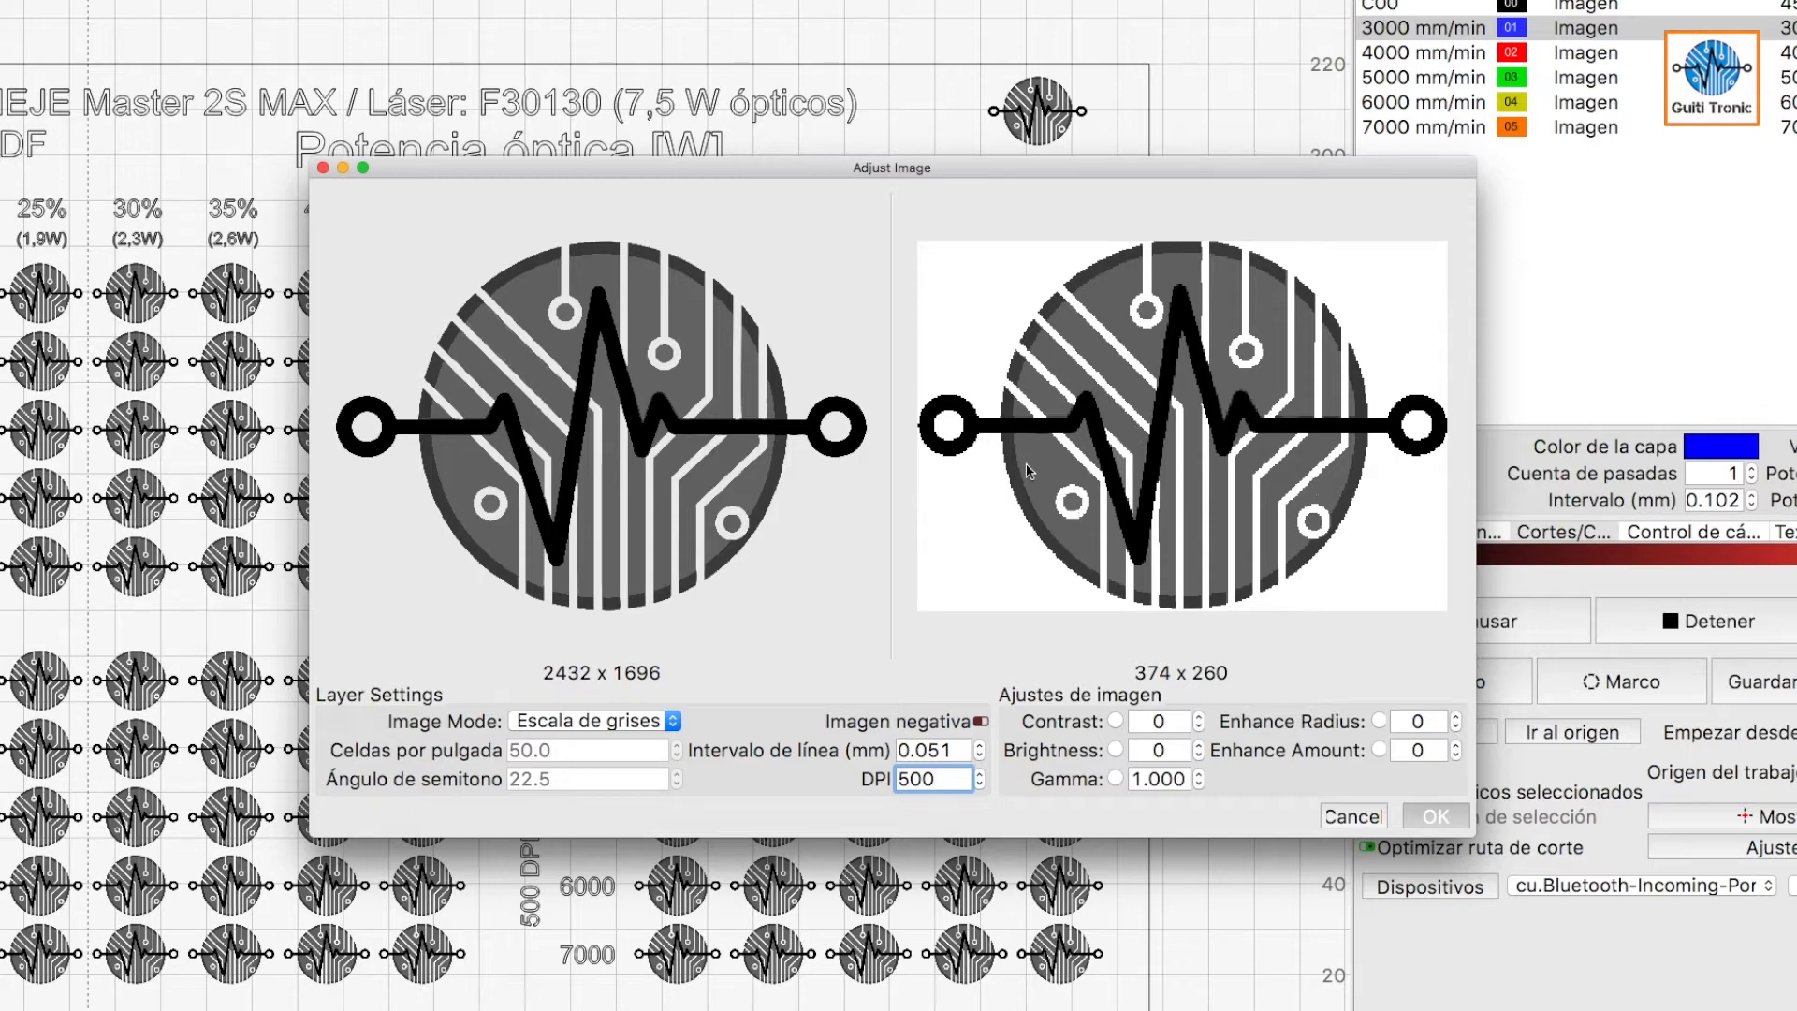
drag(940, 776, 893, 779)
text(1000)
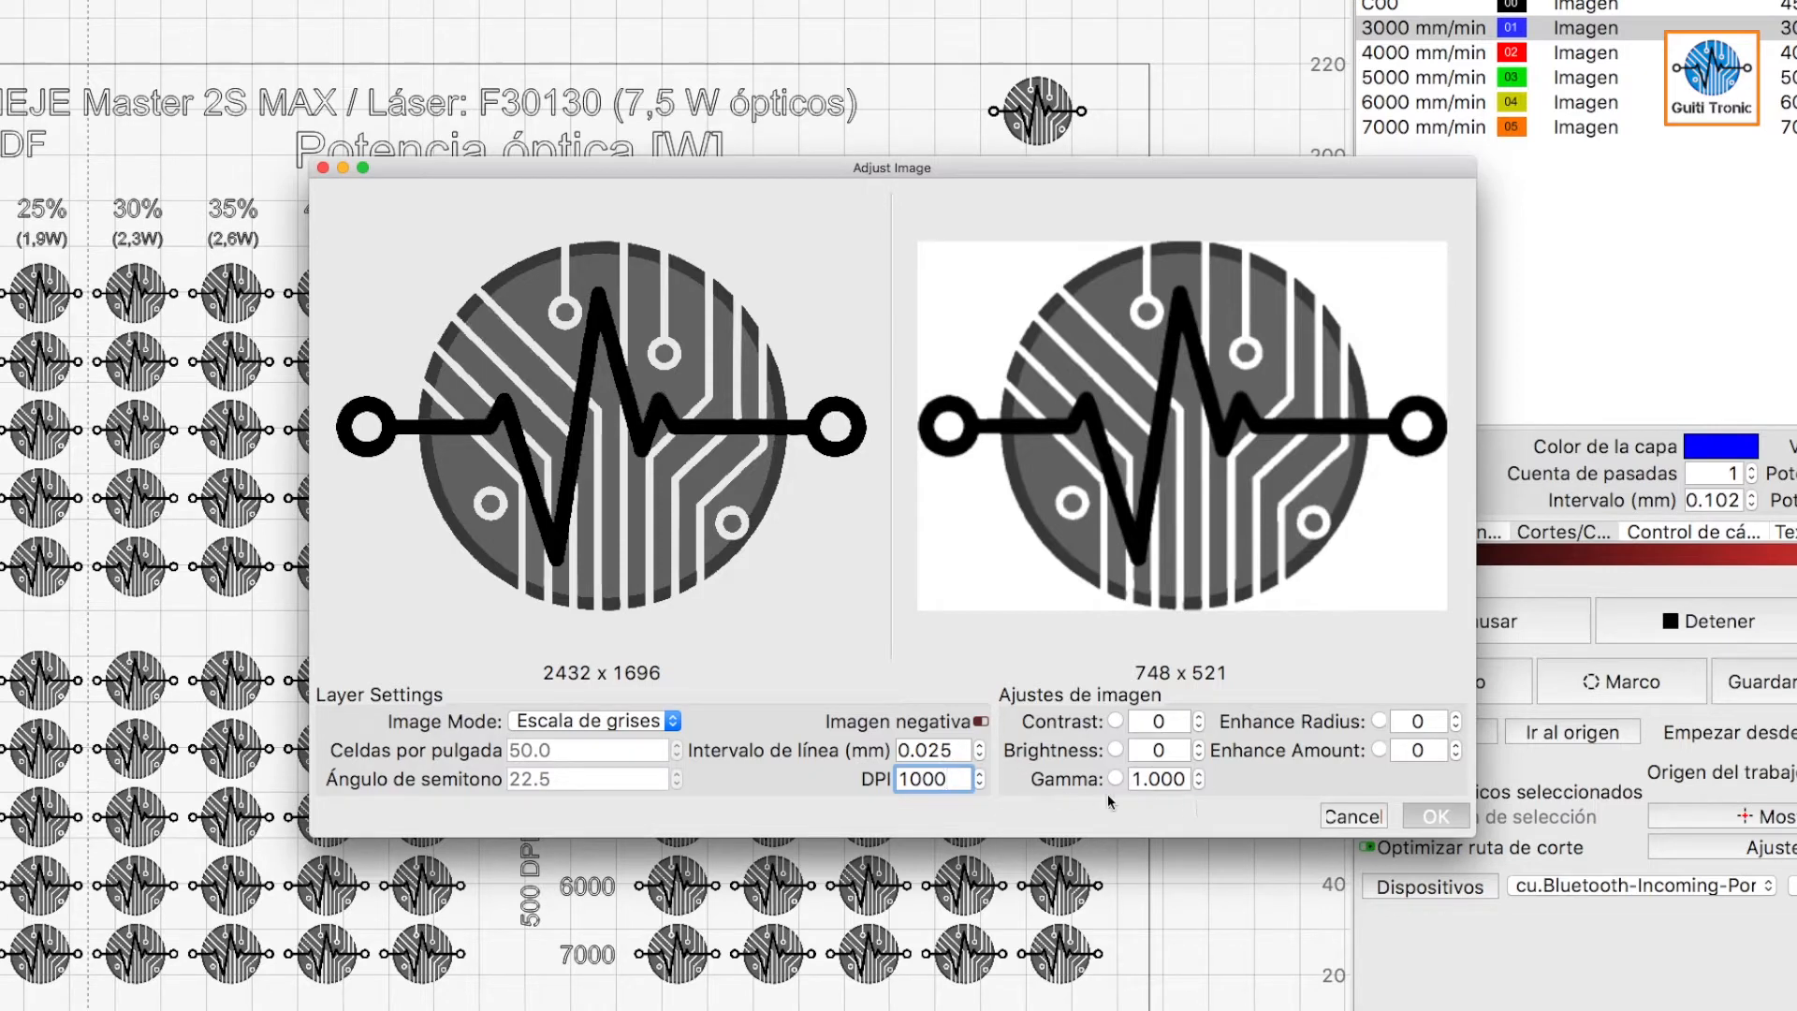
Try a contrast of 50 on the logo's preview.
click(1160, 721)
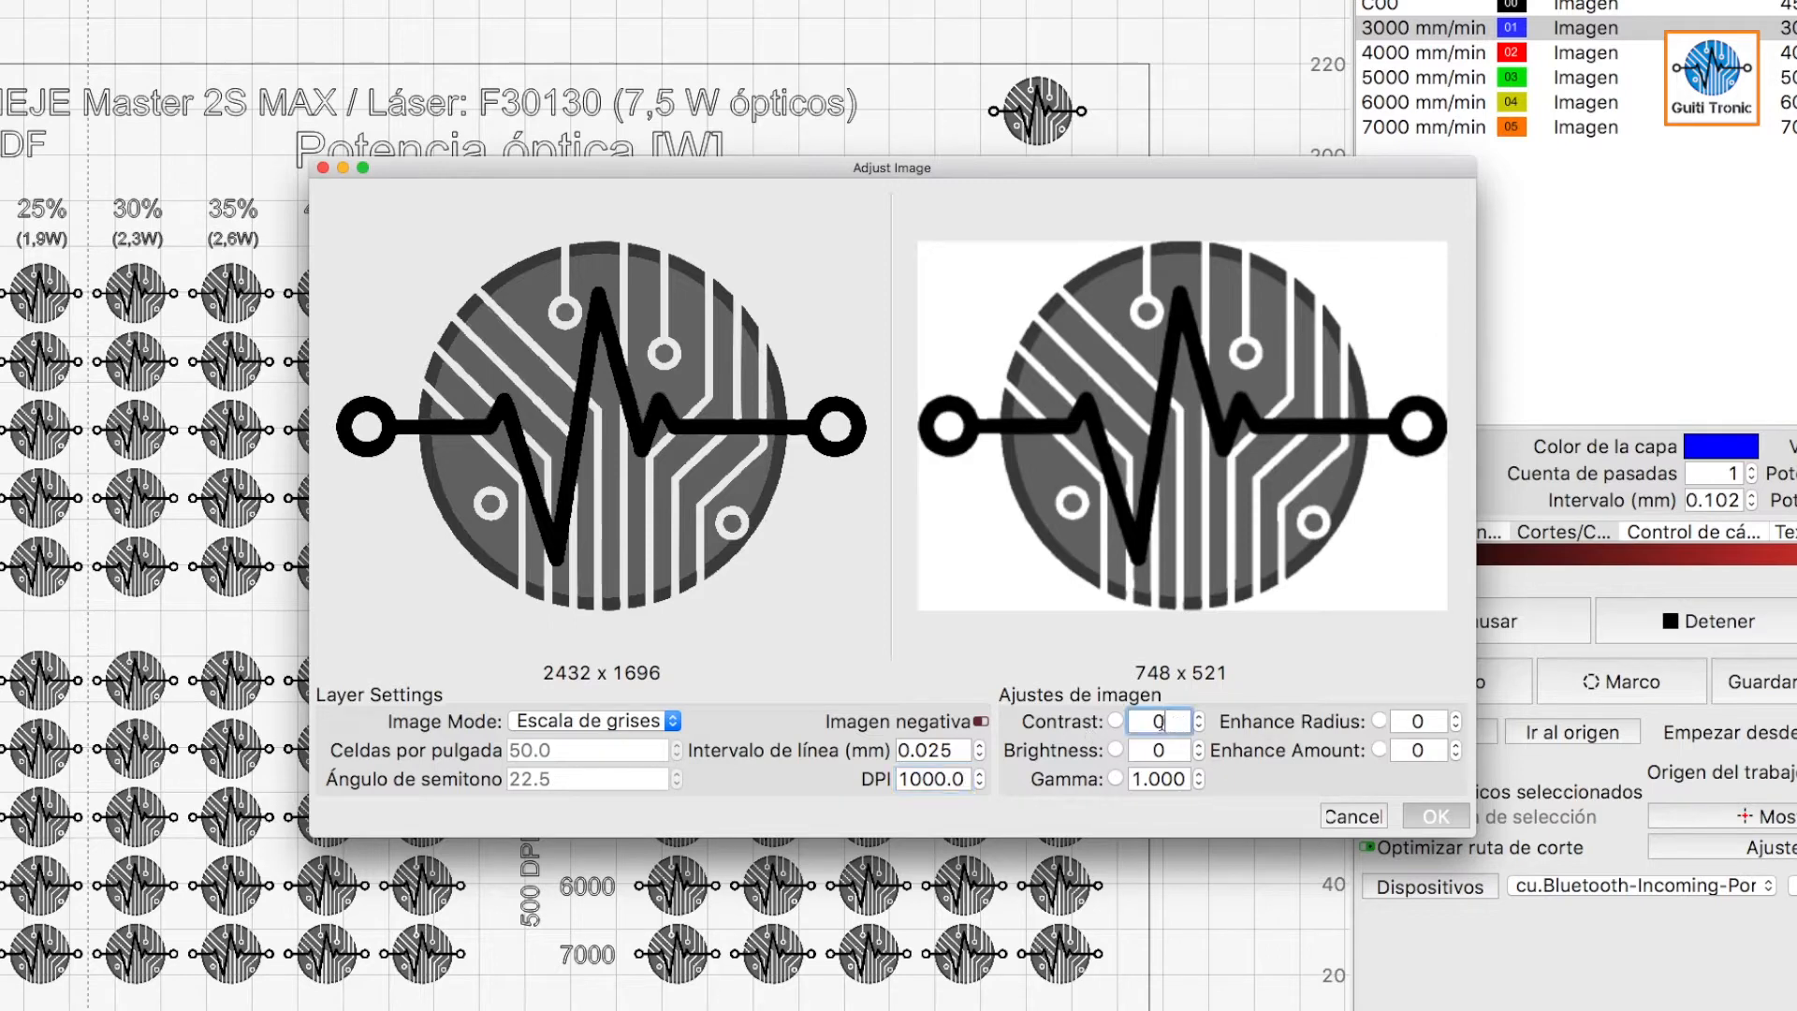
drag(1161, 721, 1139, 721)
text(50)
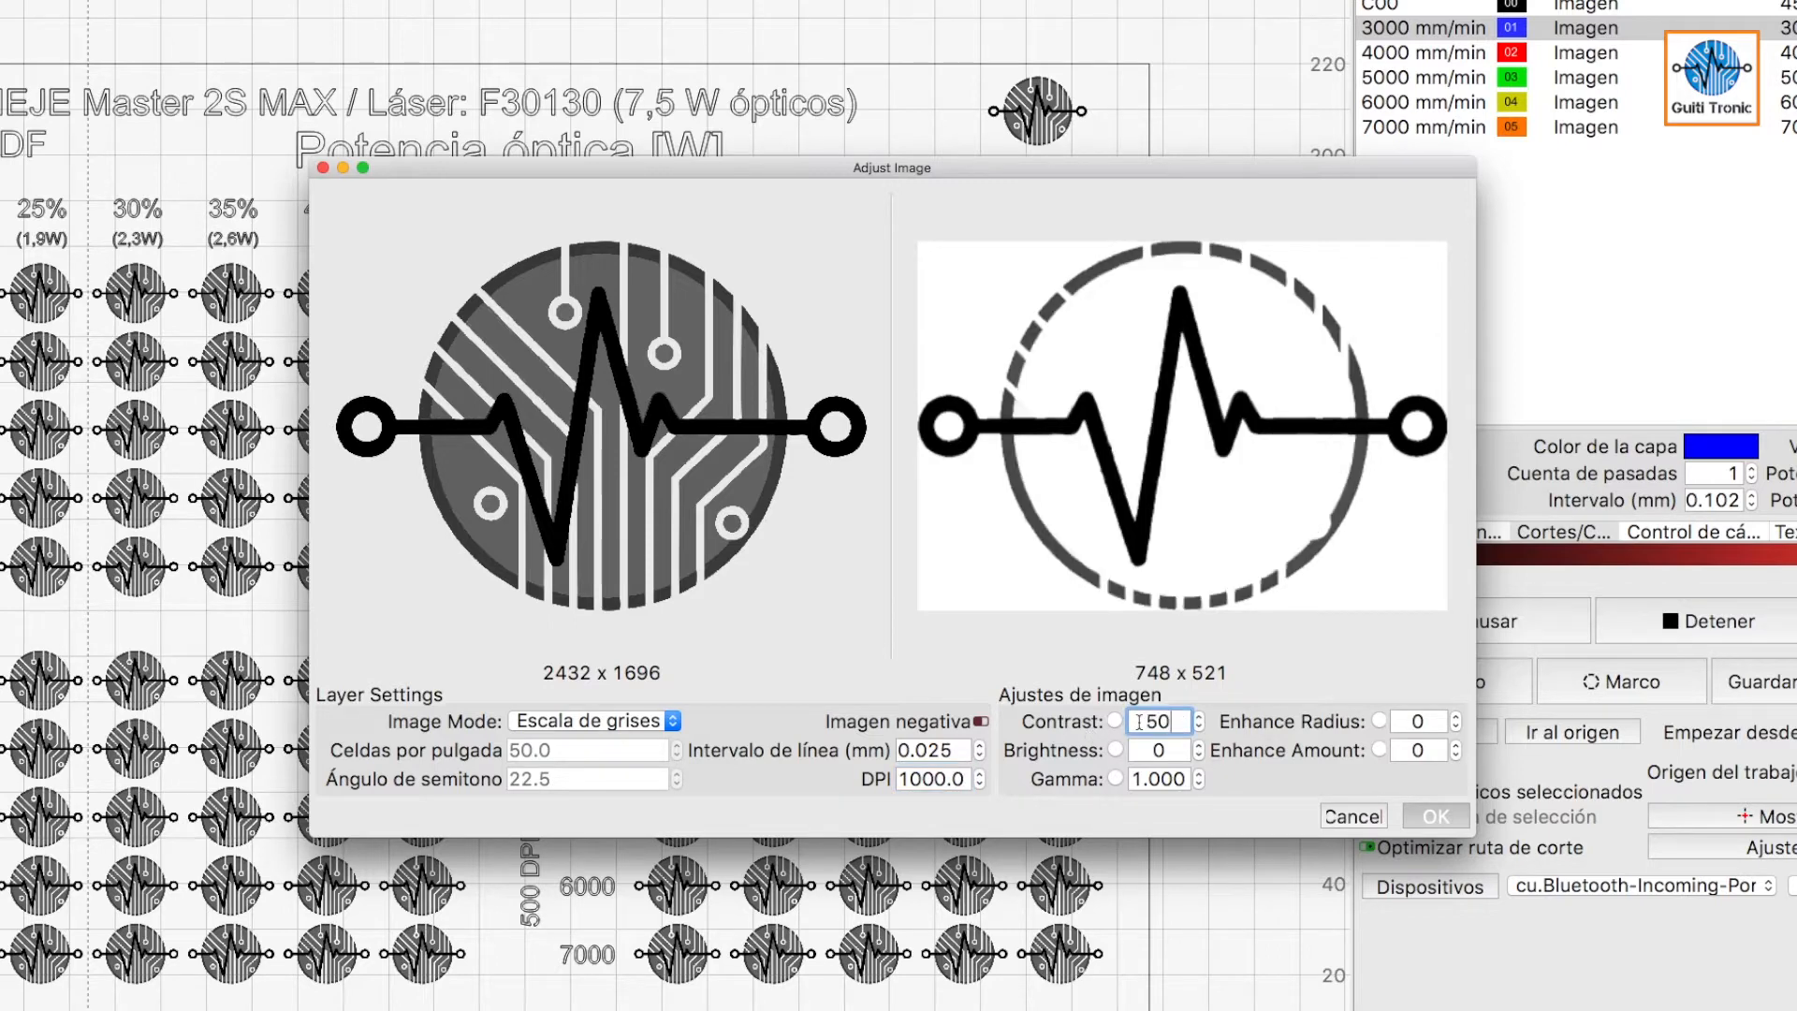
Set the logo's contrast to 10 and its brightness to 5.
double_click(1139, 722)
text(15)
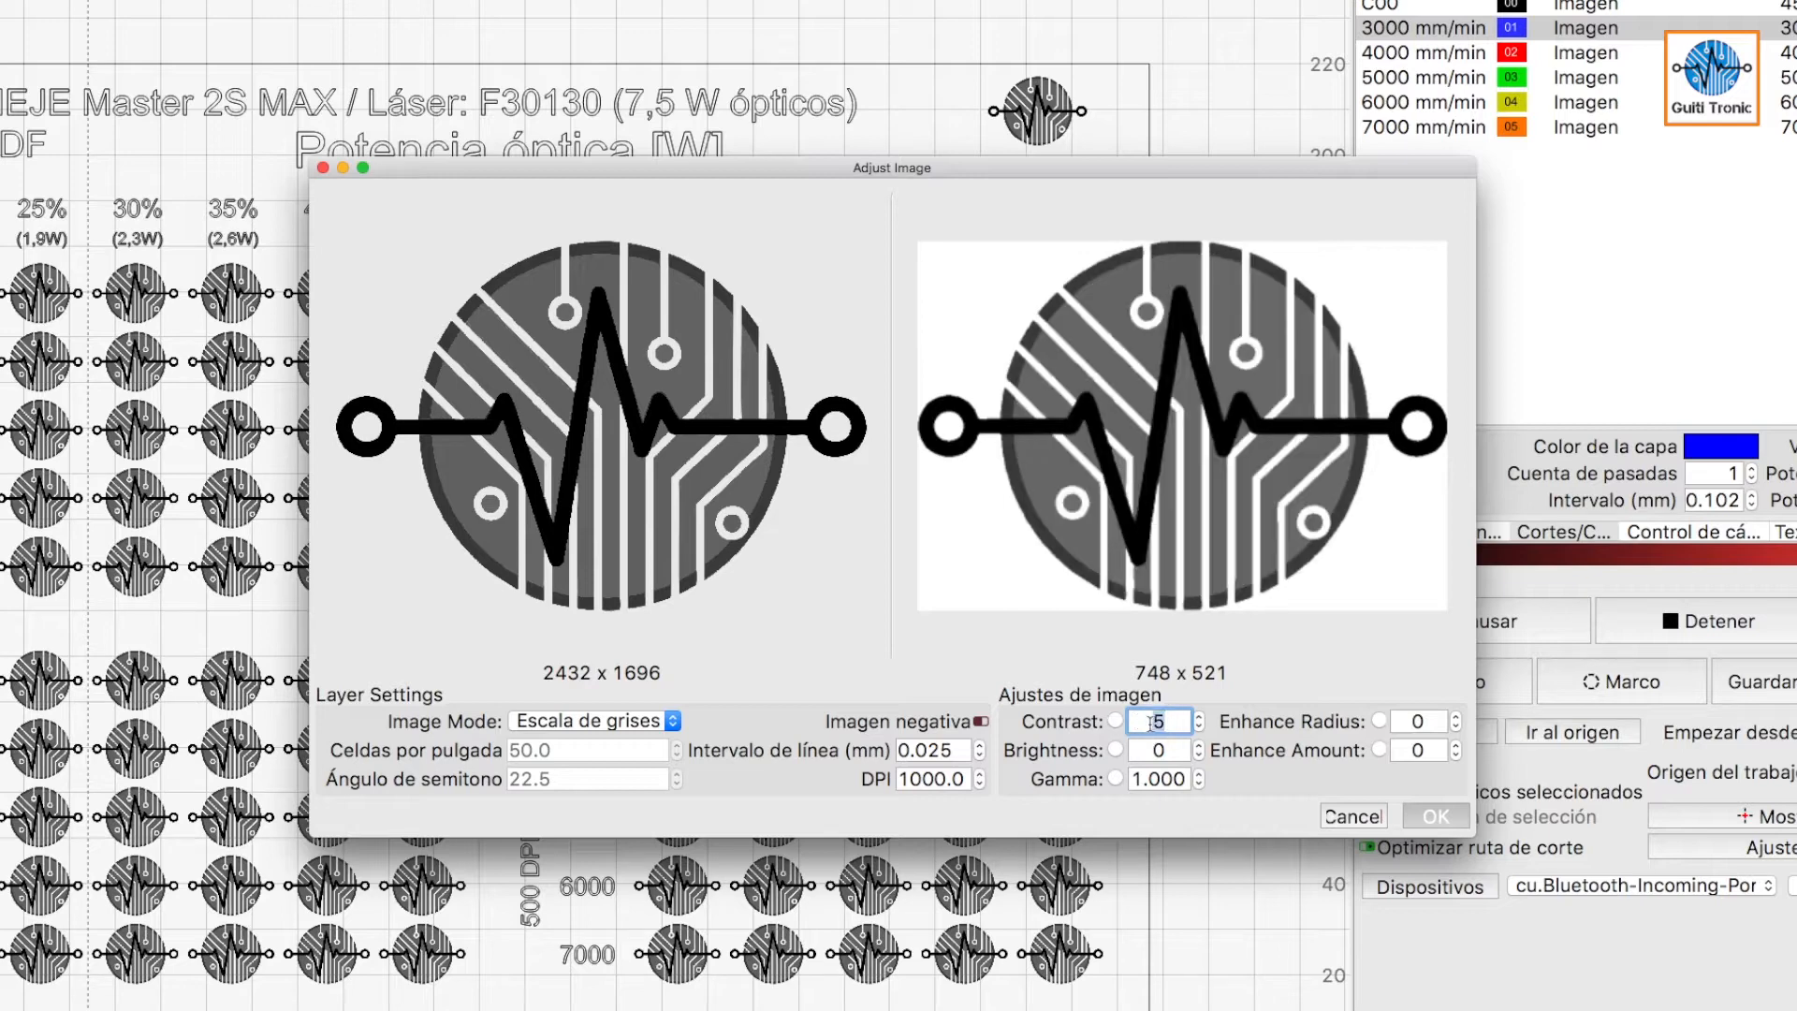
key(BackSpace)
text(0)
click(1149, 751)
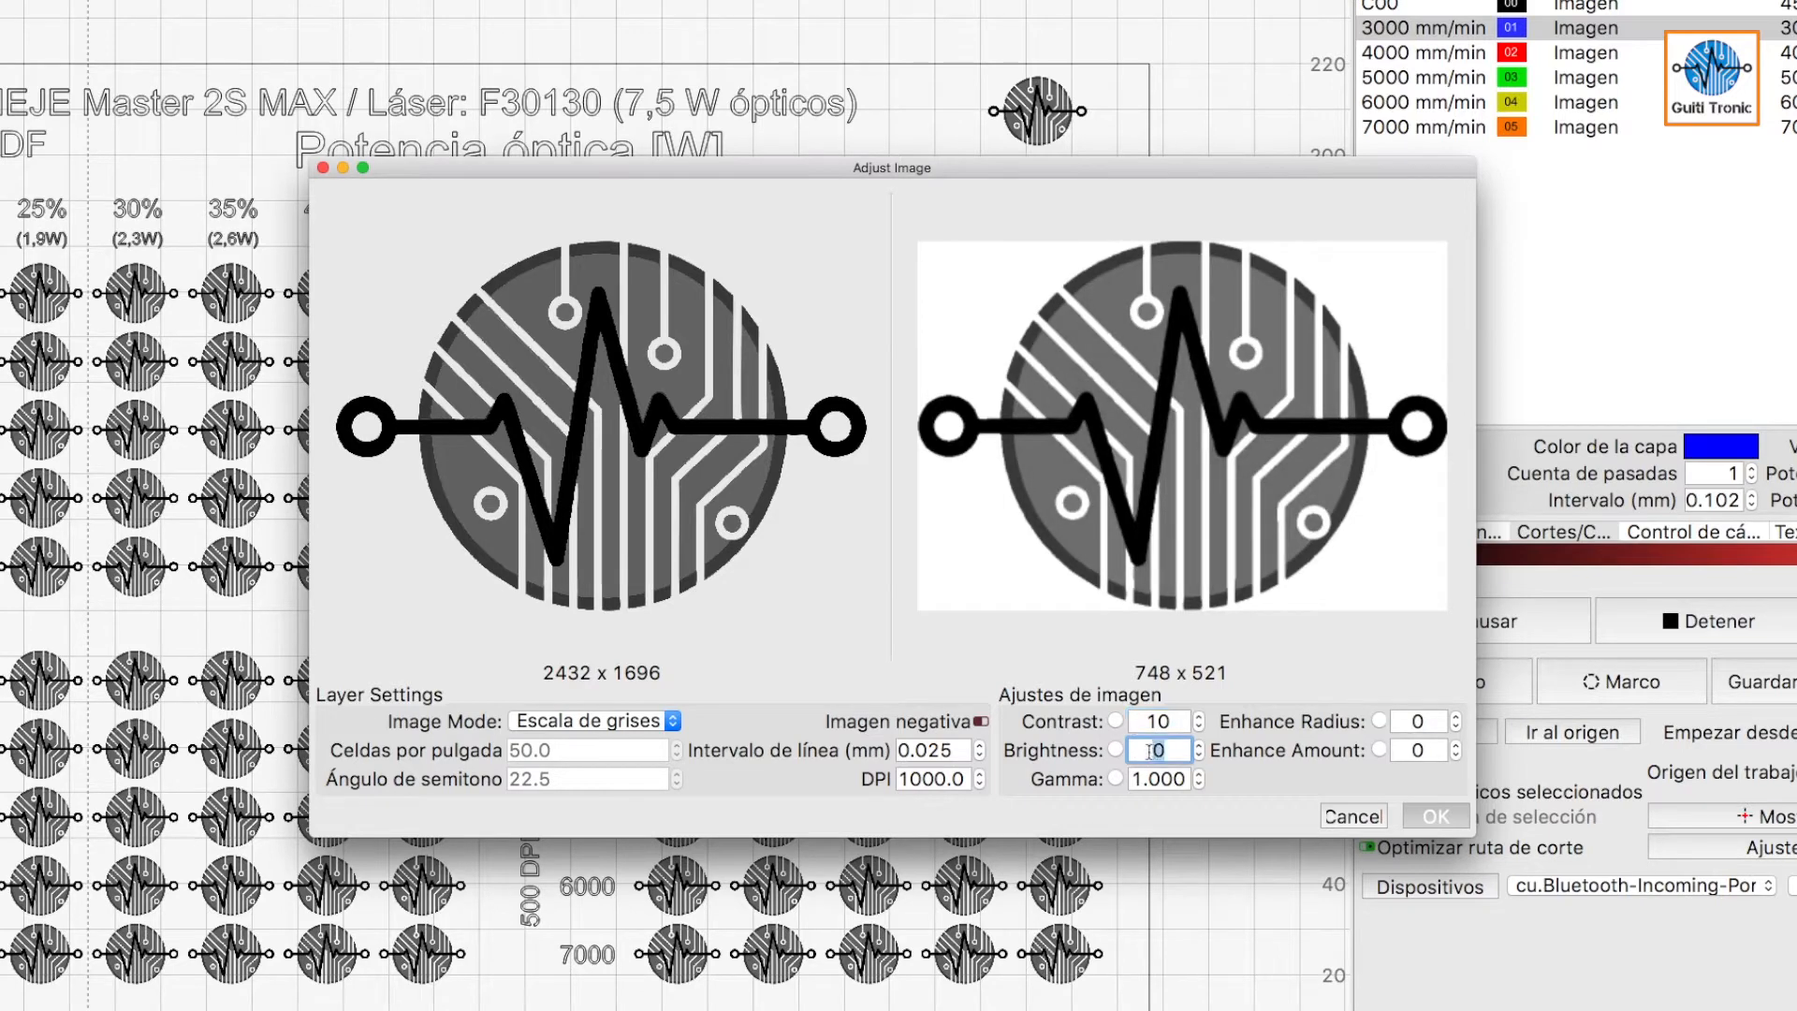
text(5)
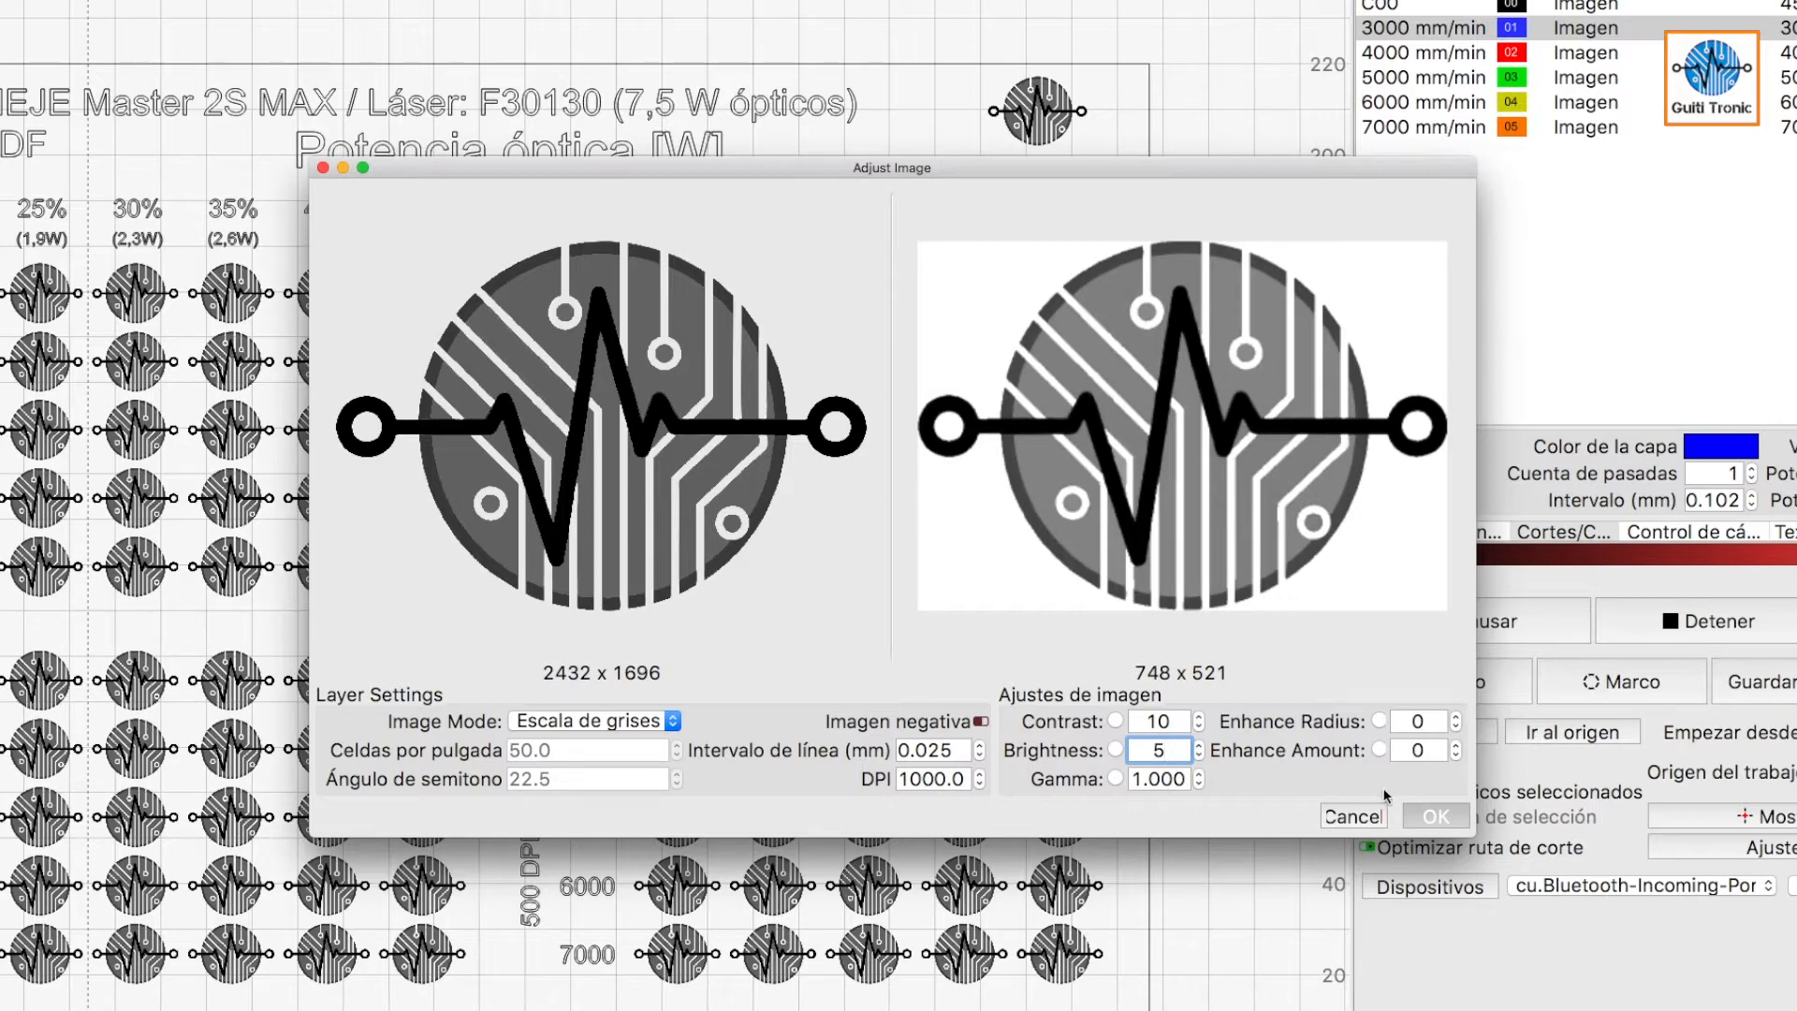
Apply the image adjustments to the 3000 mm/min, 45% logo and display its shape properties.
click(1436, 817)
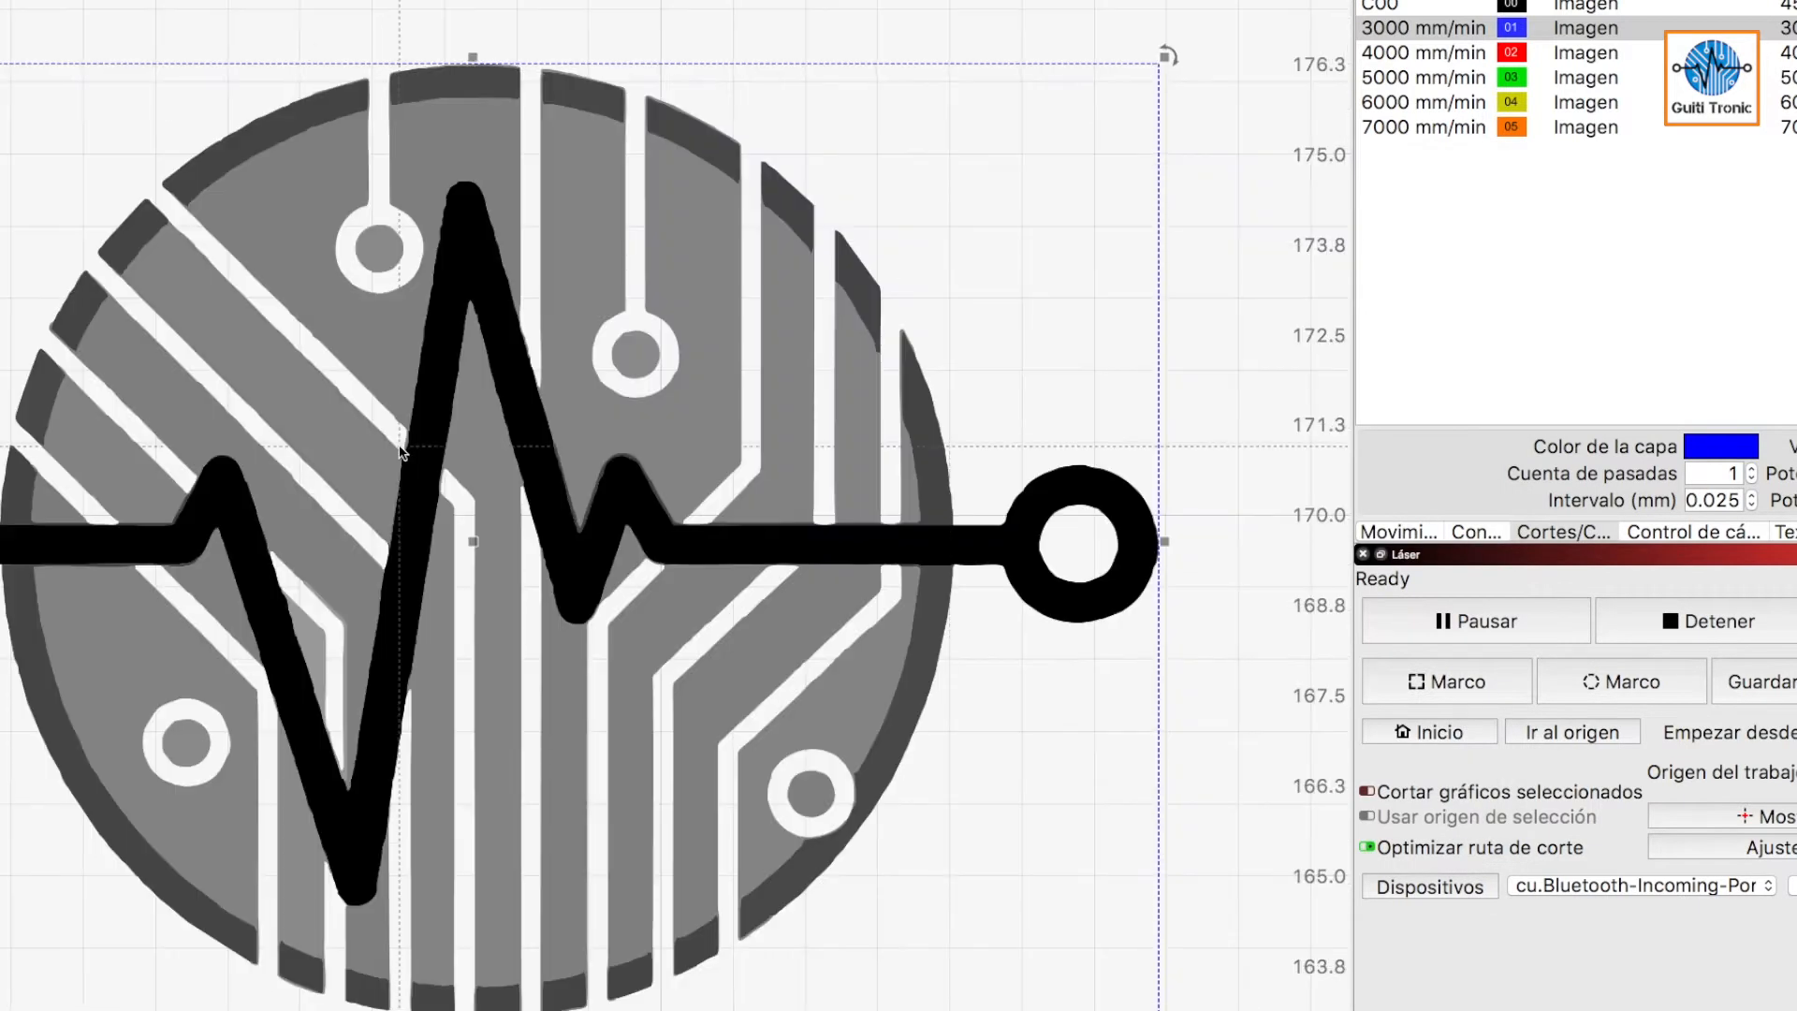
scroll(379, 470, down, 6)
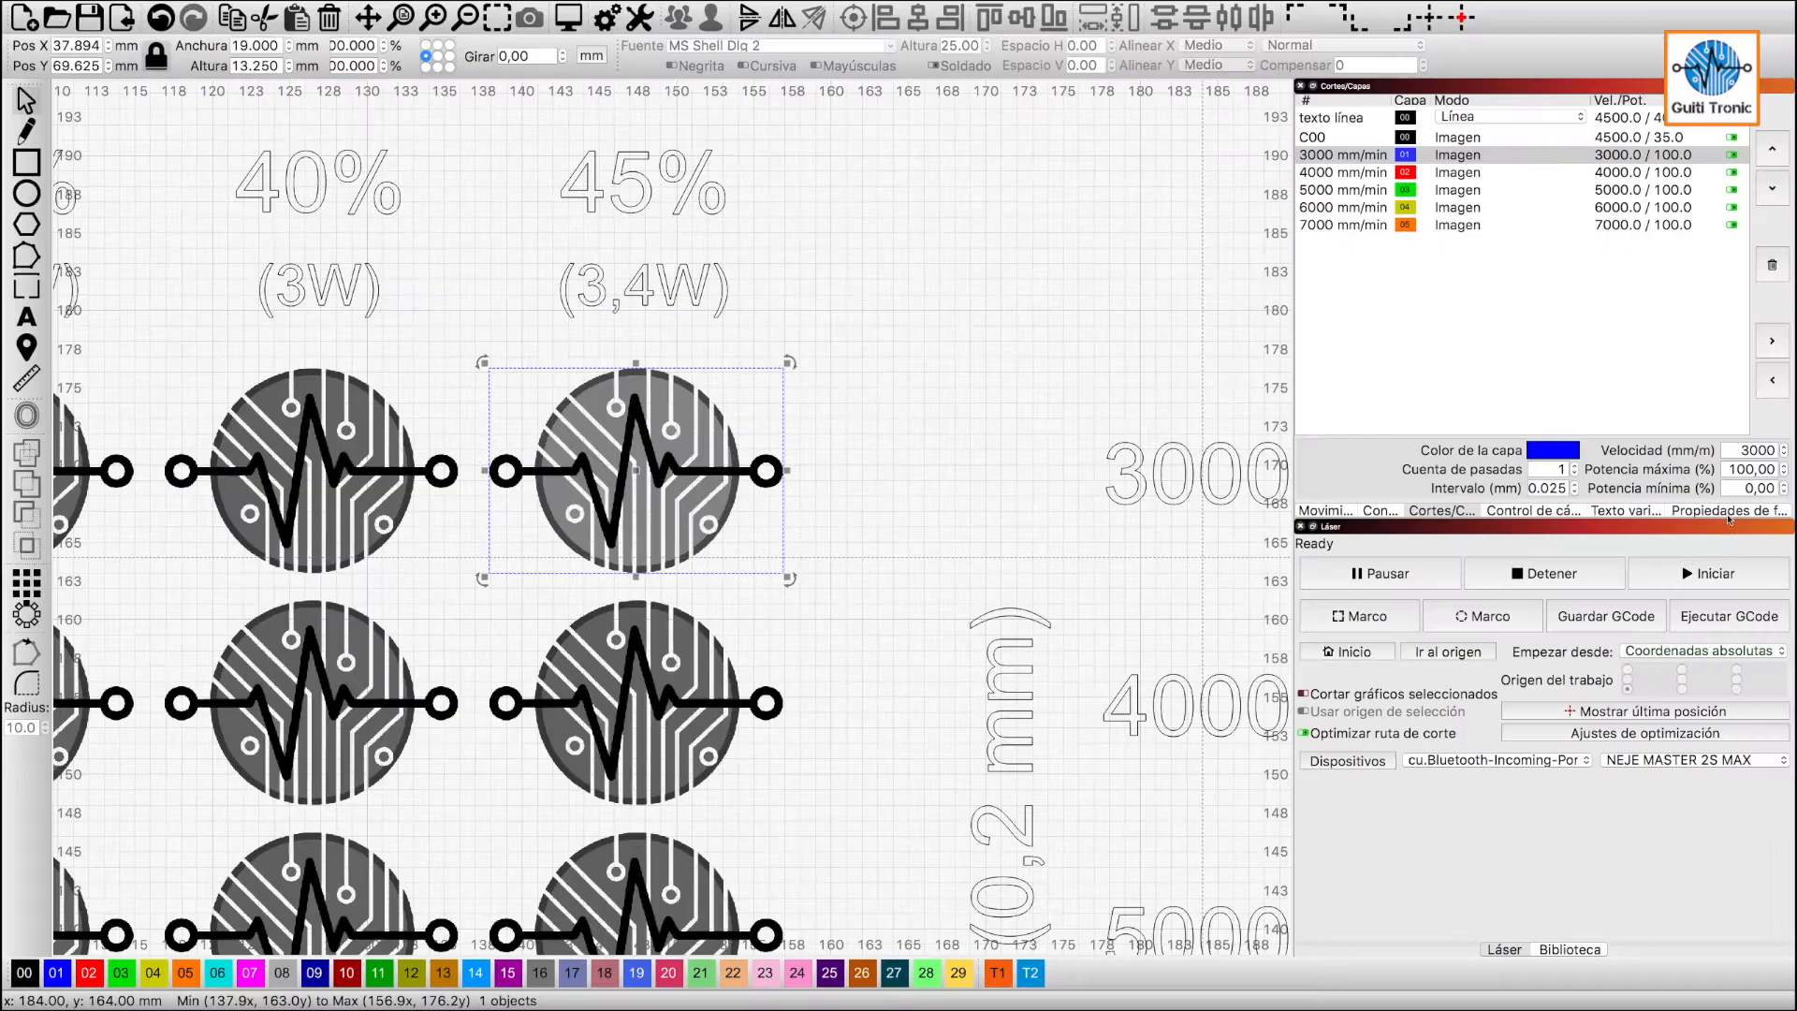
click(1709, 511)
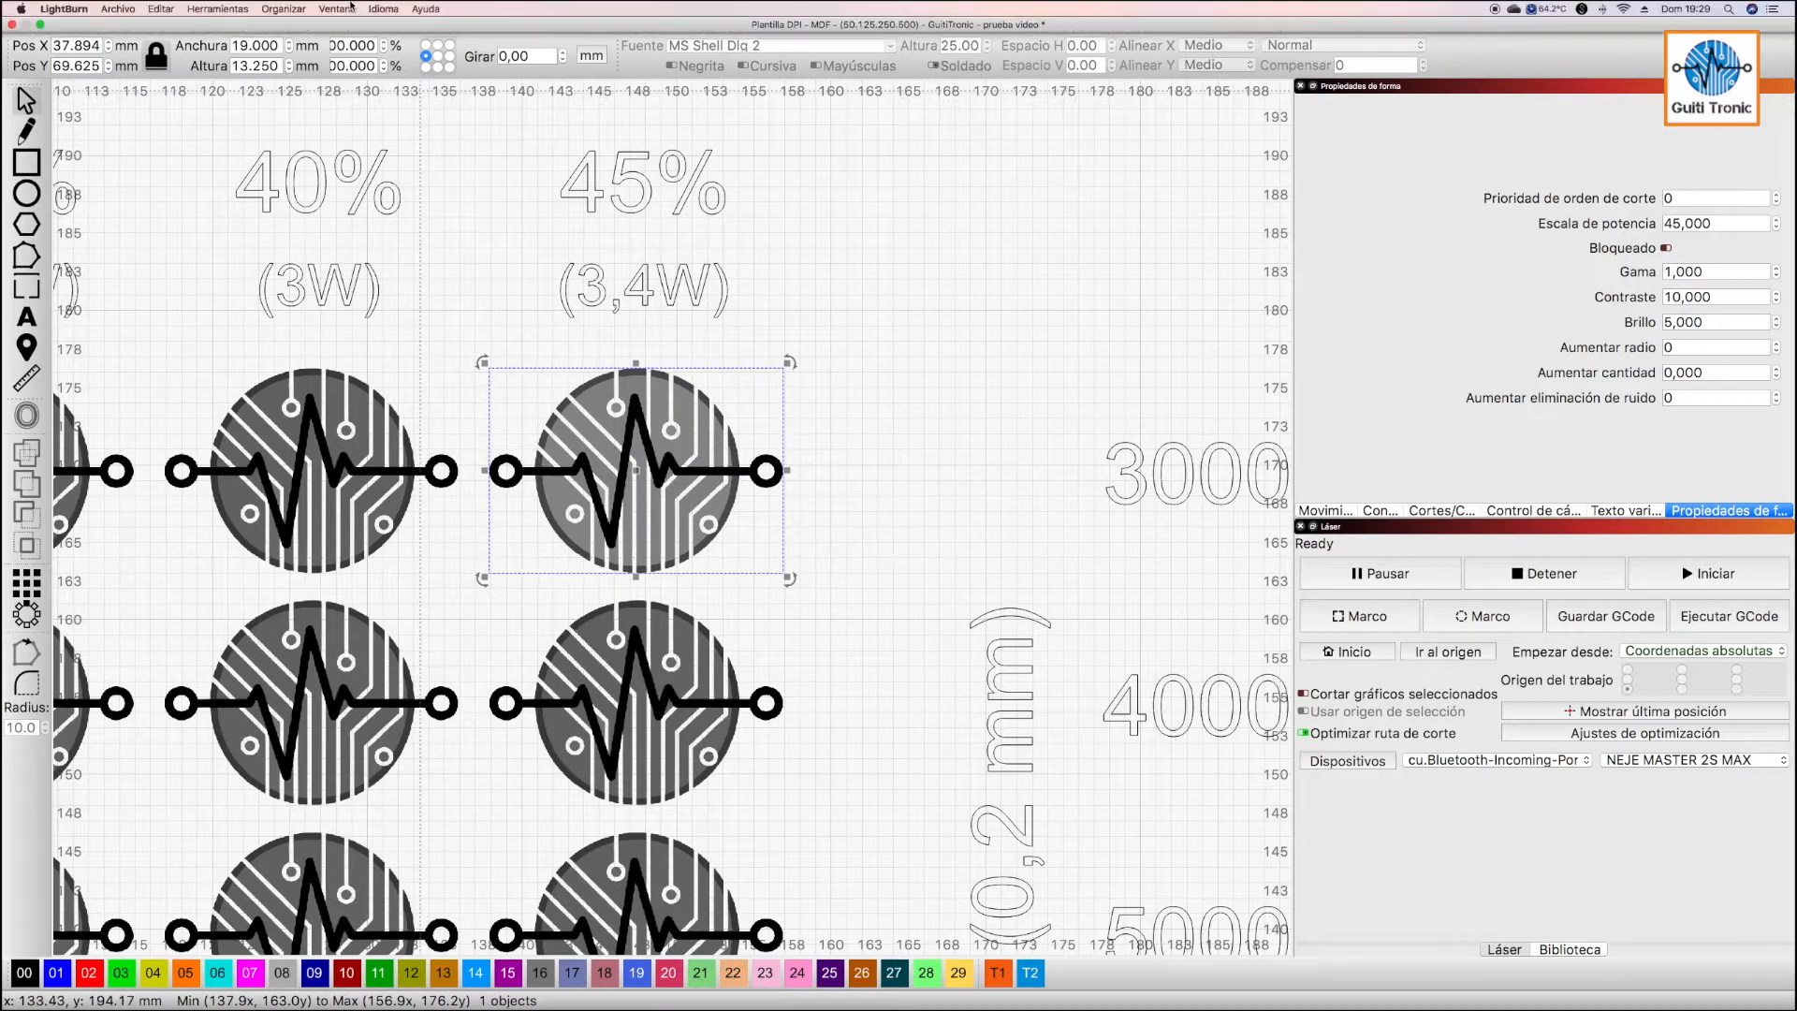
Reopen Adjust Image for the same logo, set its contrast to 21 and apply the change.
click(224, 9)
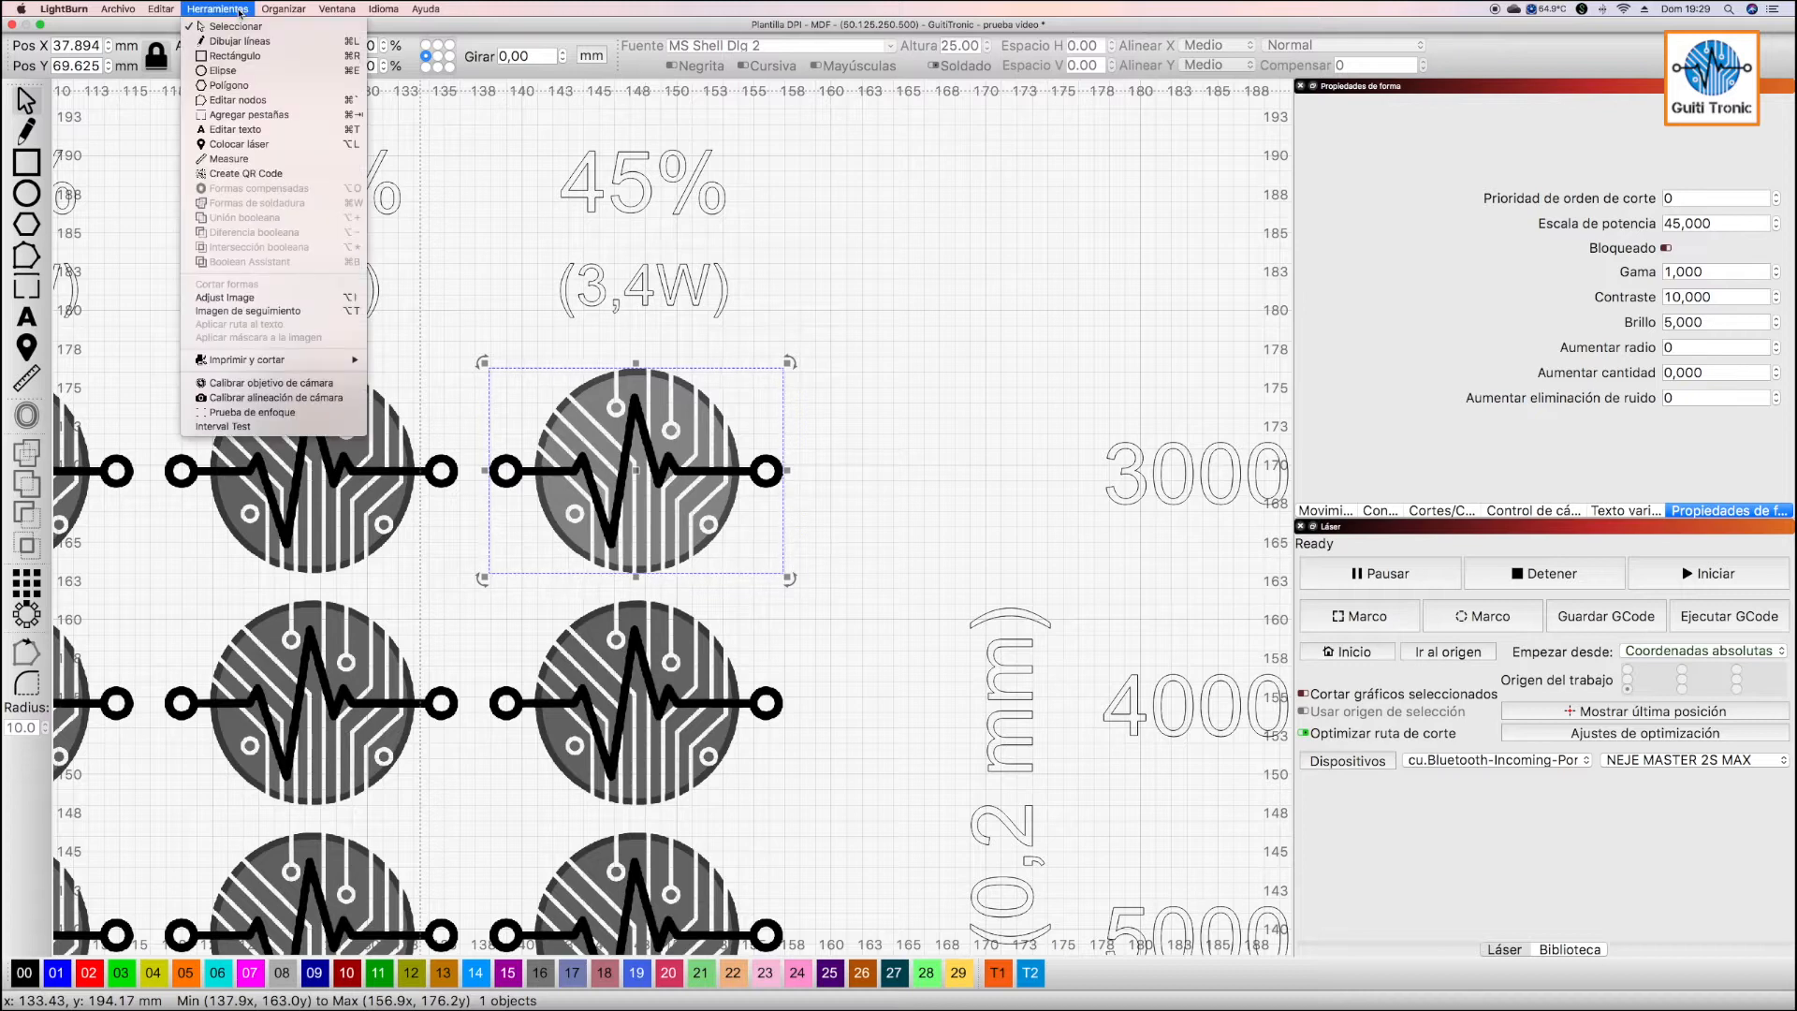
click(271, 300)
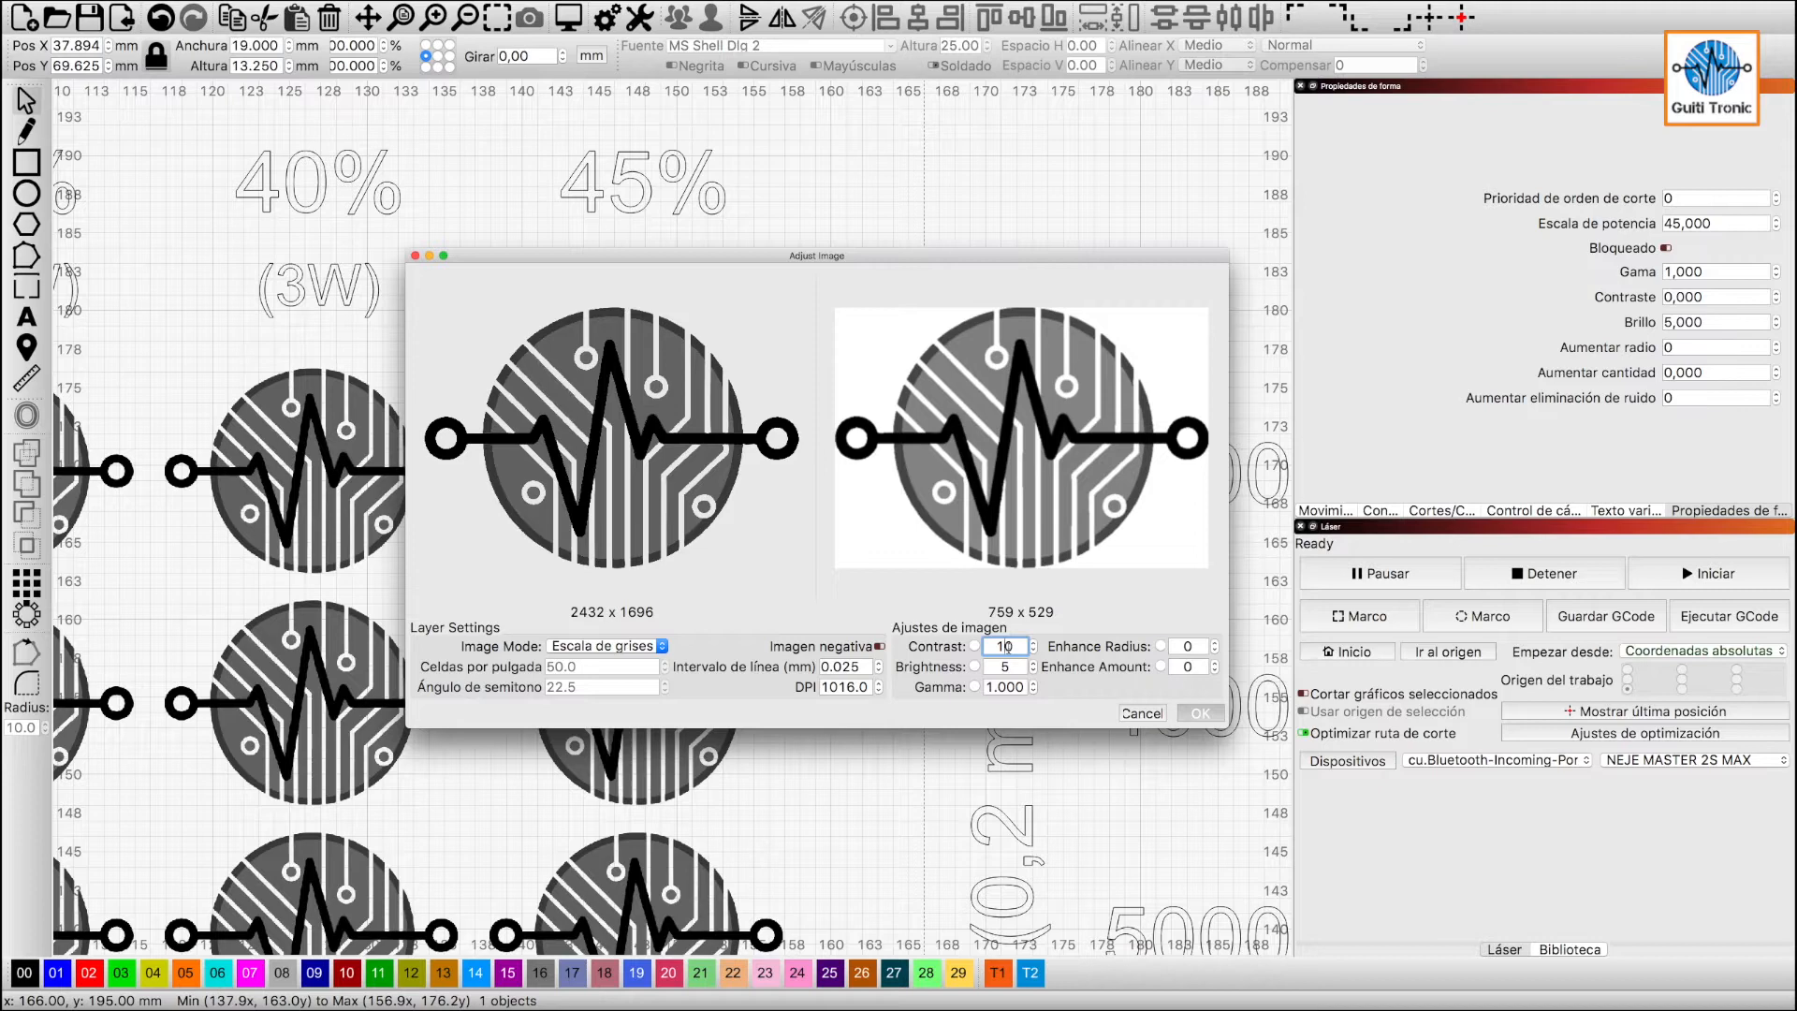
key(BackSpace)
text(2)
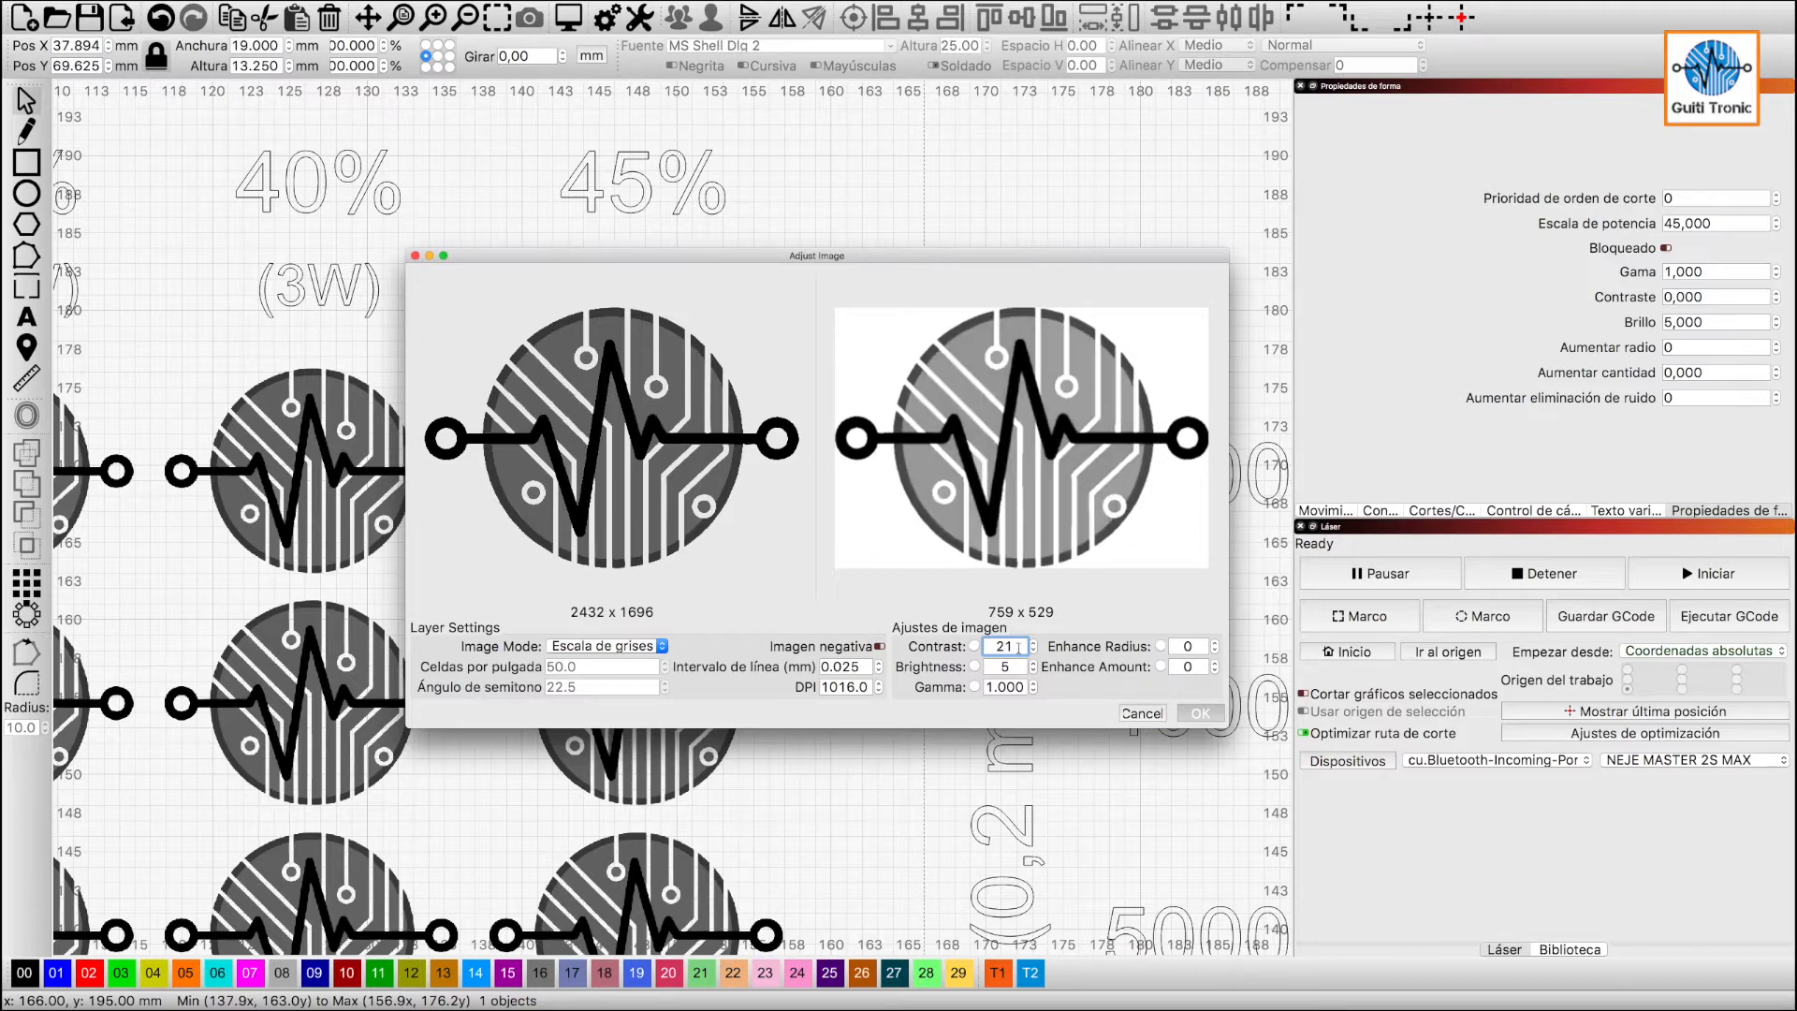
click(1201, 713)
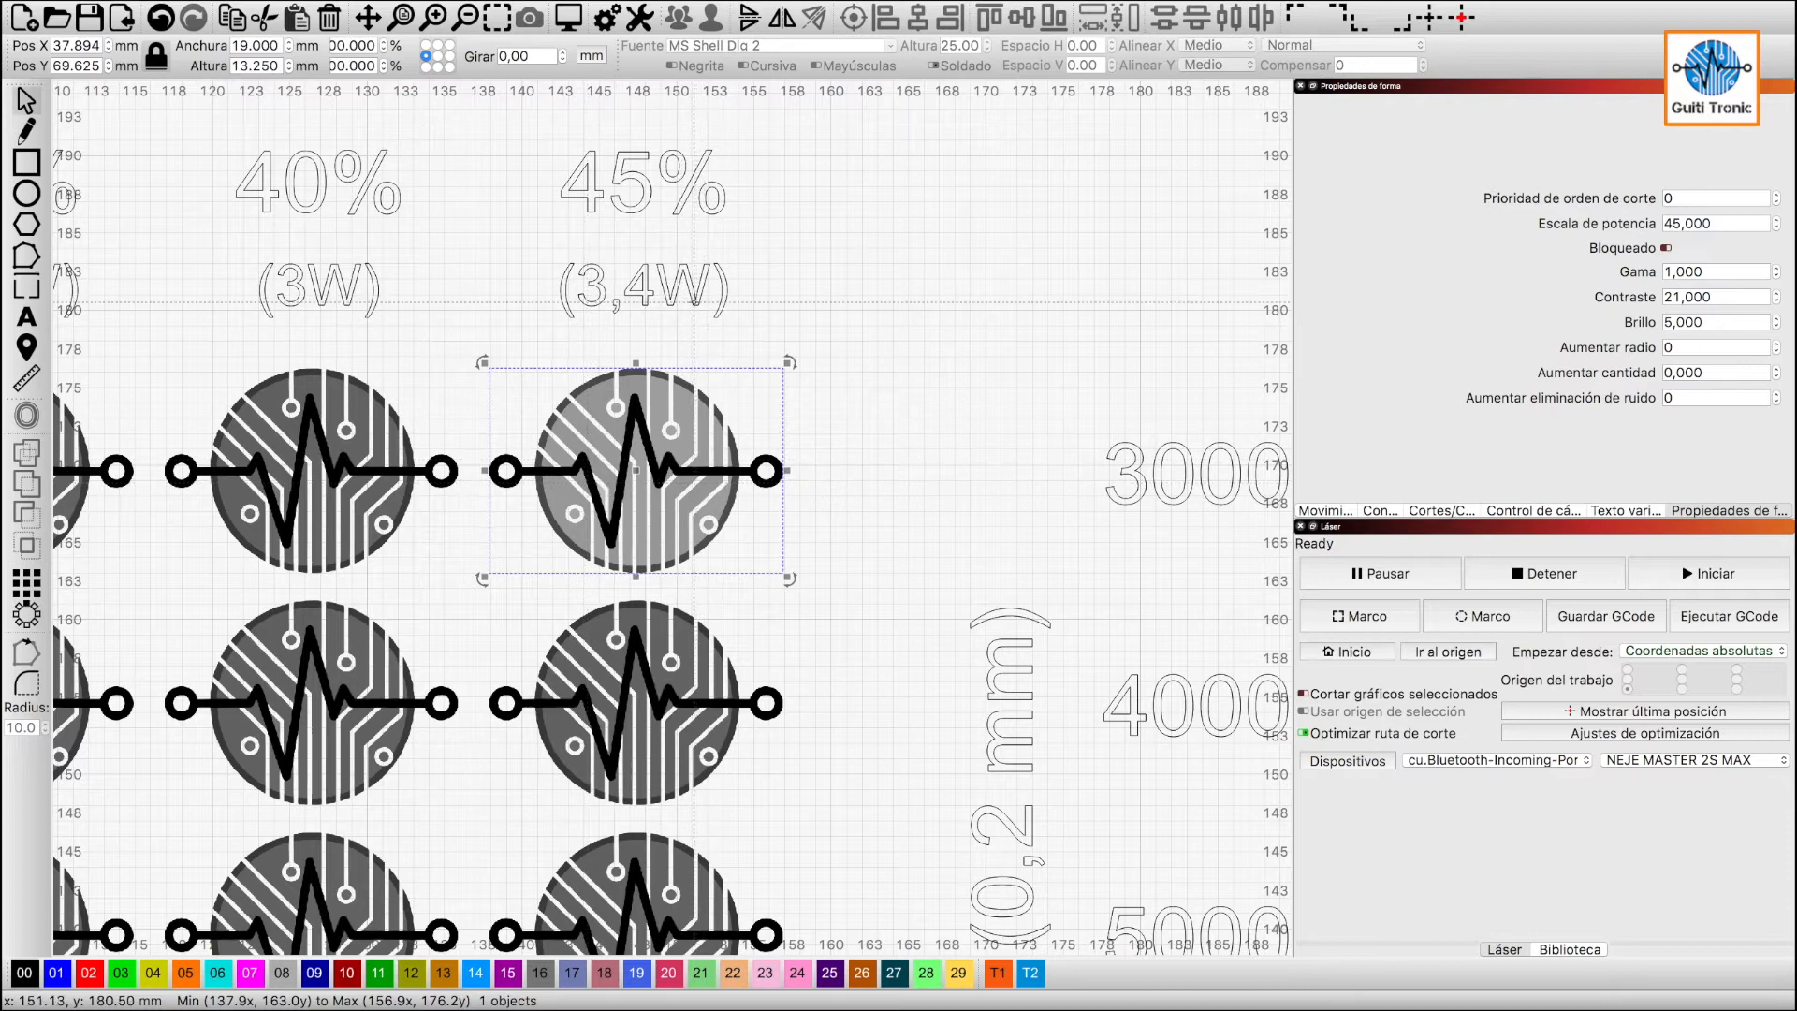
click(694, 302)
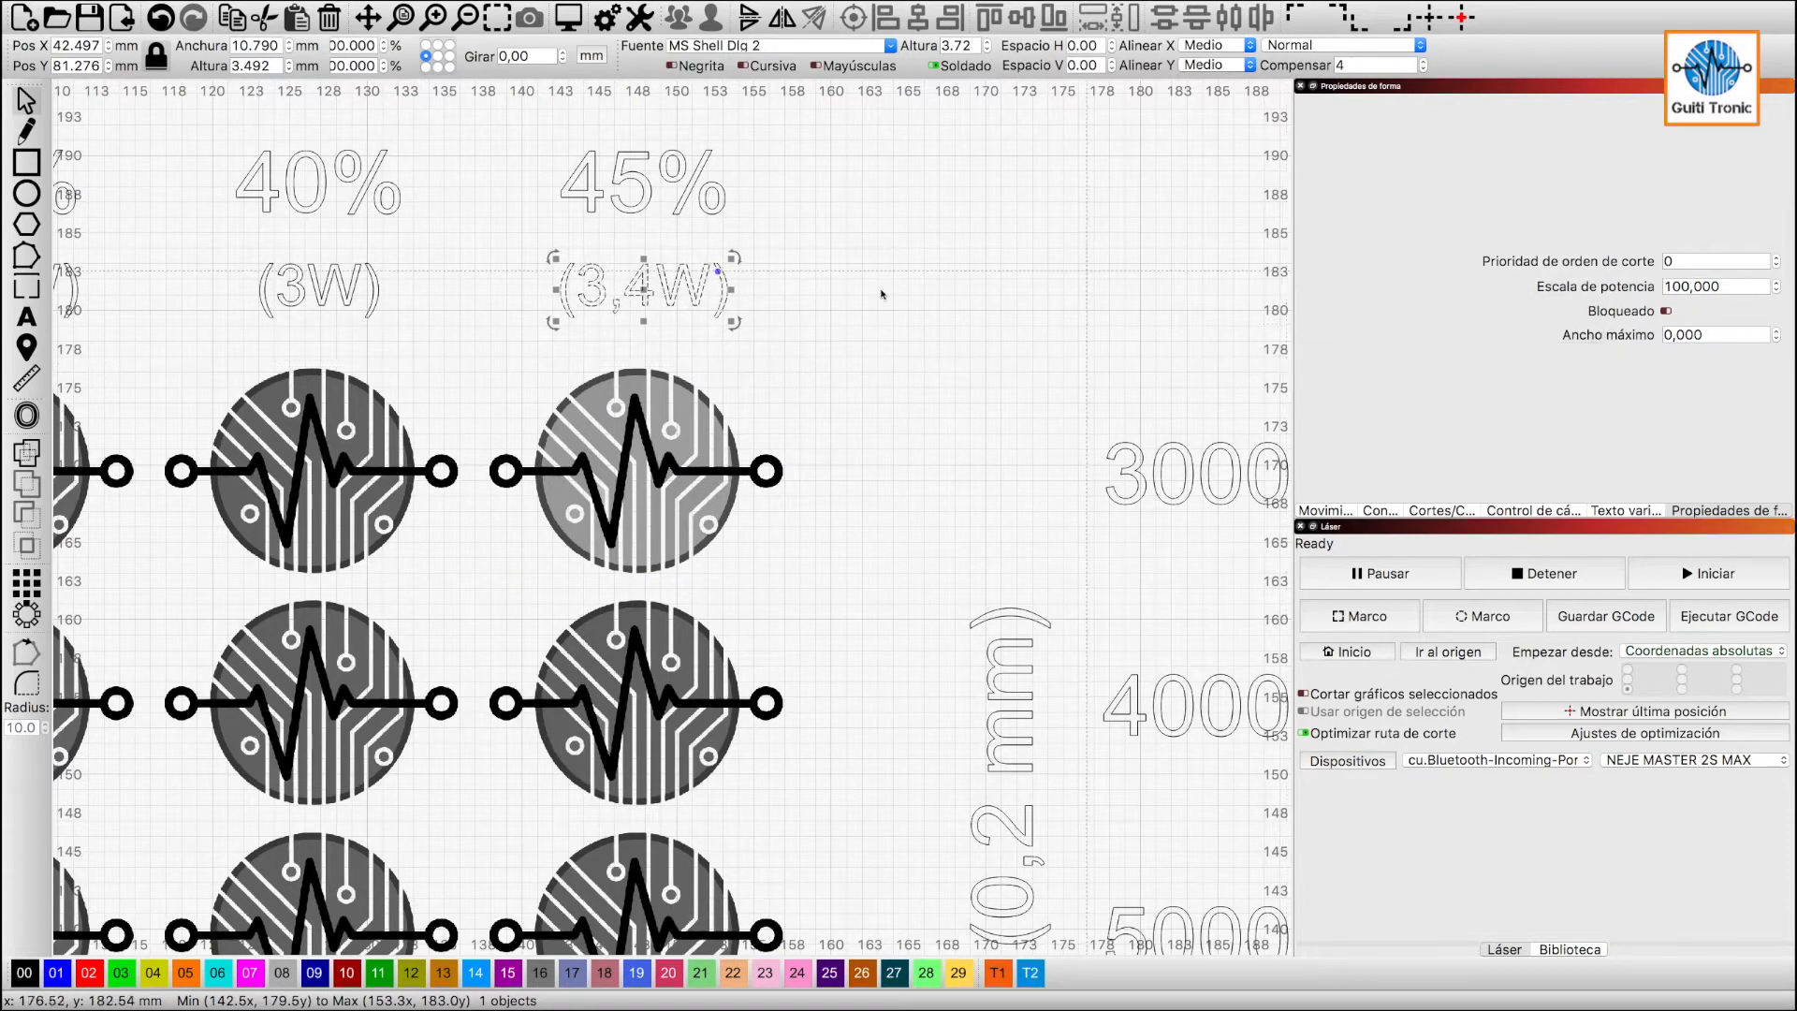
click(721, 424)
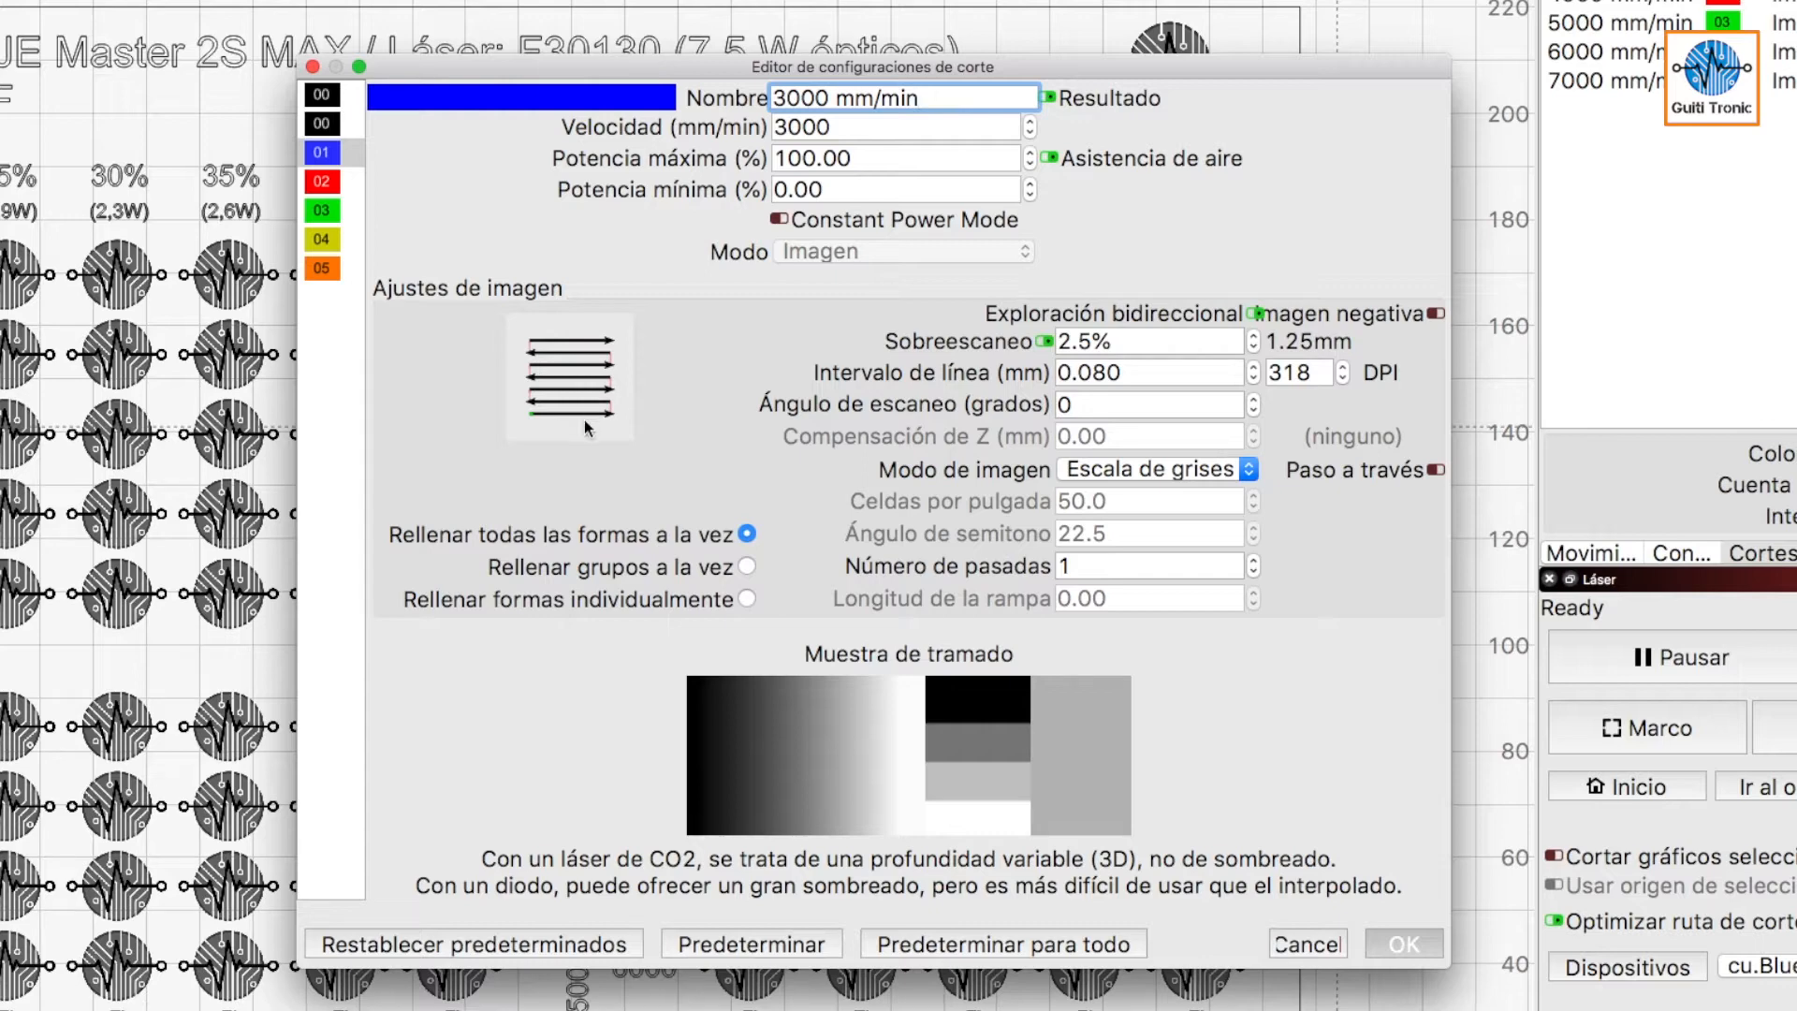
Try scan angles of 90, 180 and 45 degrees on the 3000 mm/min layer, ending at 0 degrees.
click(1118, 406)
key(BackSpace)
text(90)
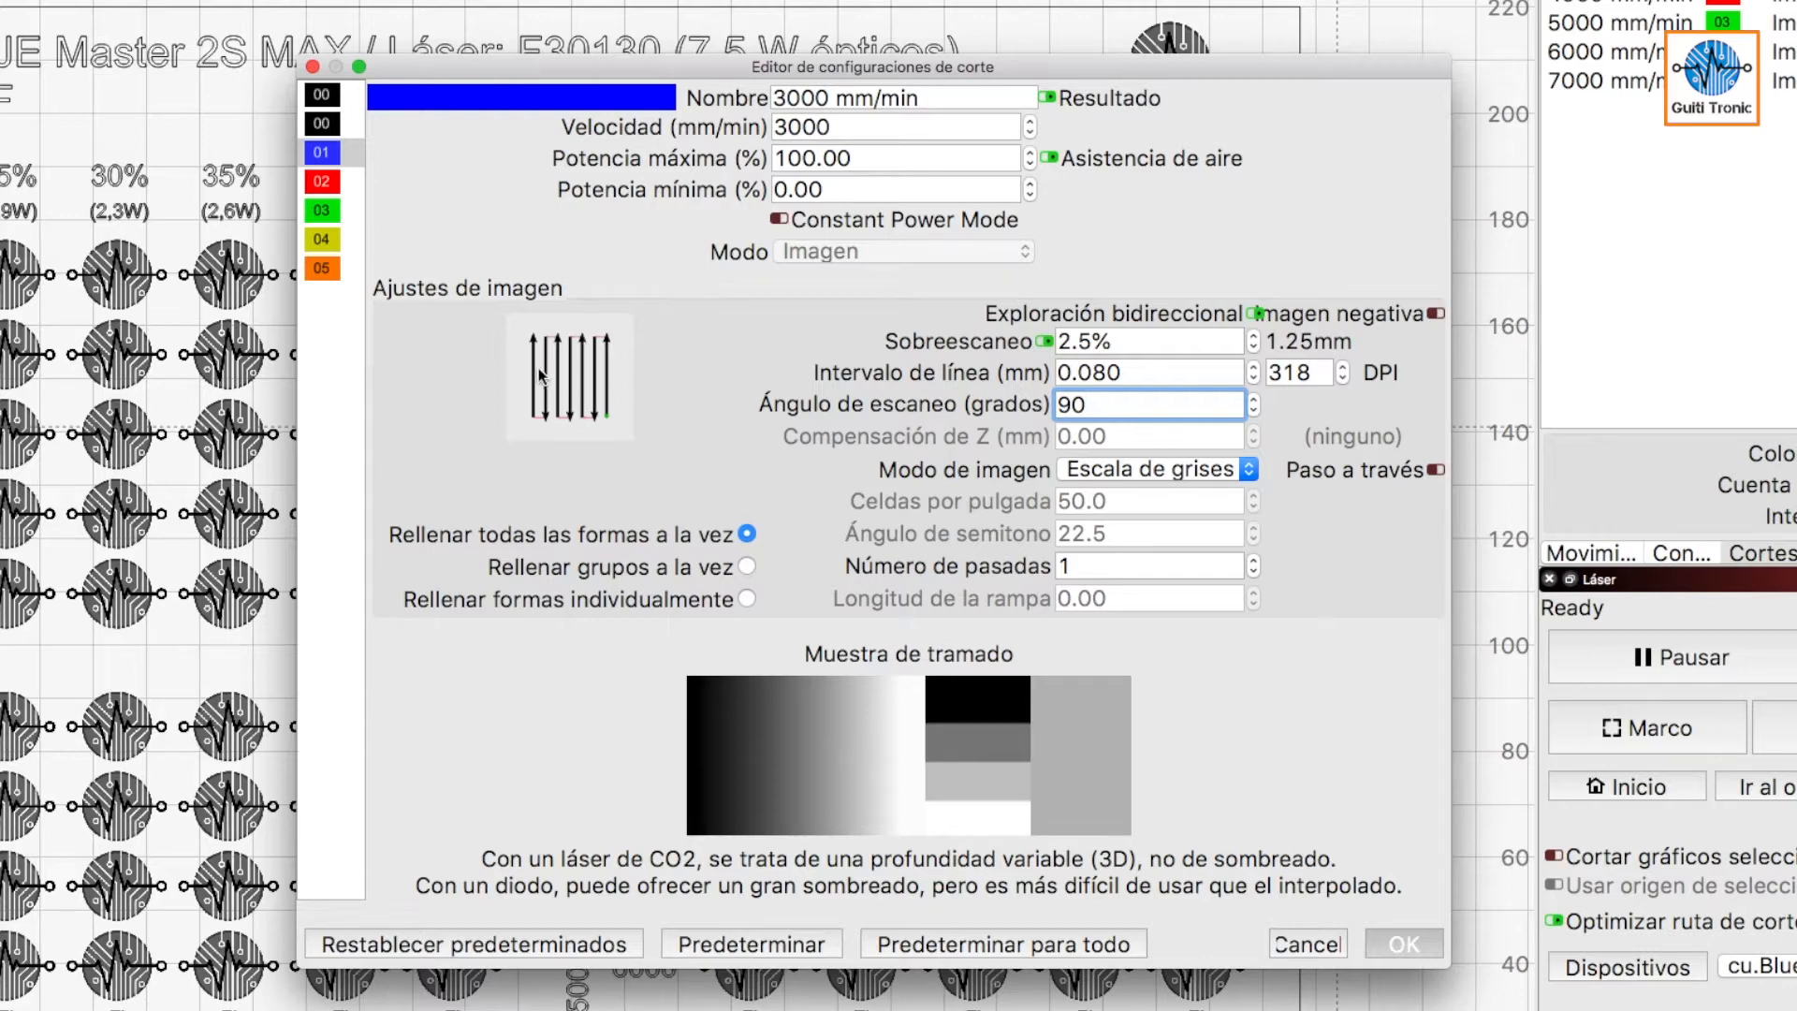
drag(1091, 404, 1022, 401)
text(180)
drag(1142, 408, 1050, 406)
text(45)
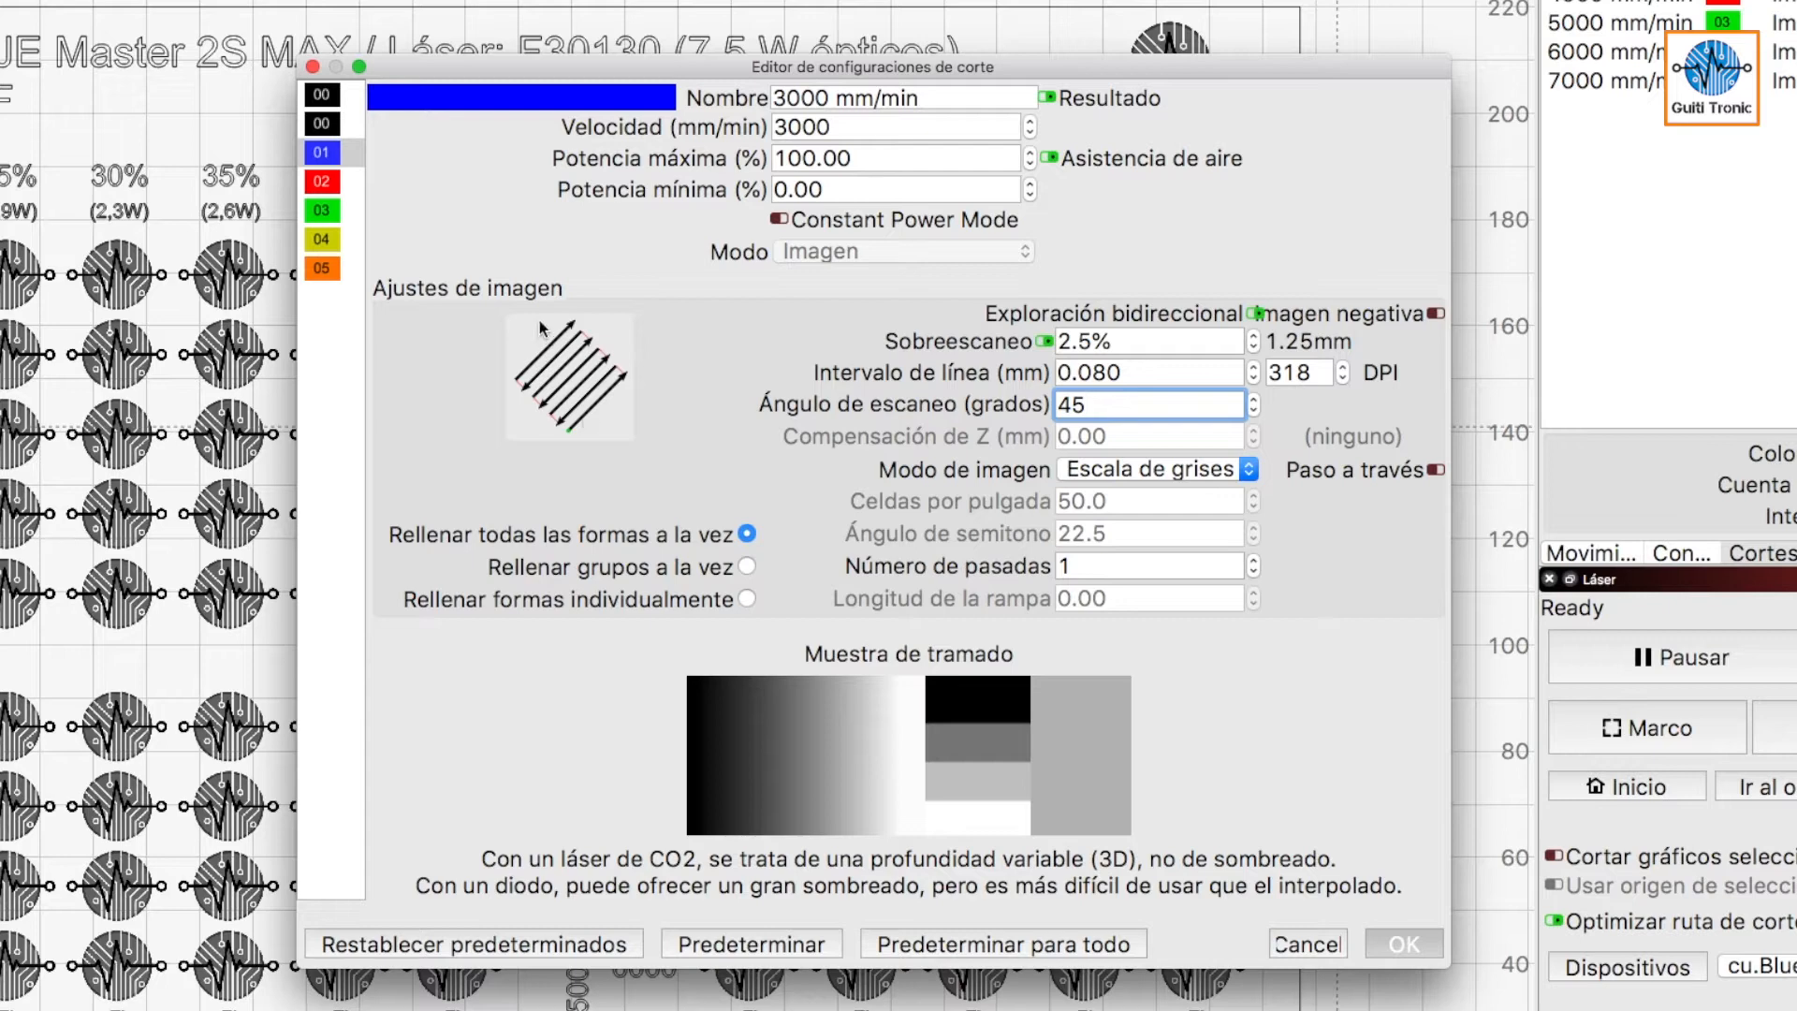
drag(1086, 404, 1036, 404)
text(0)
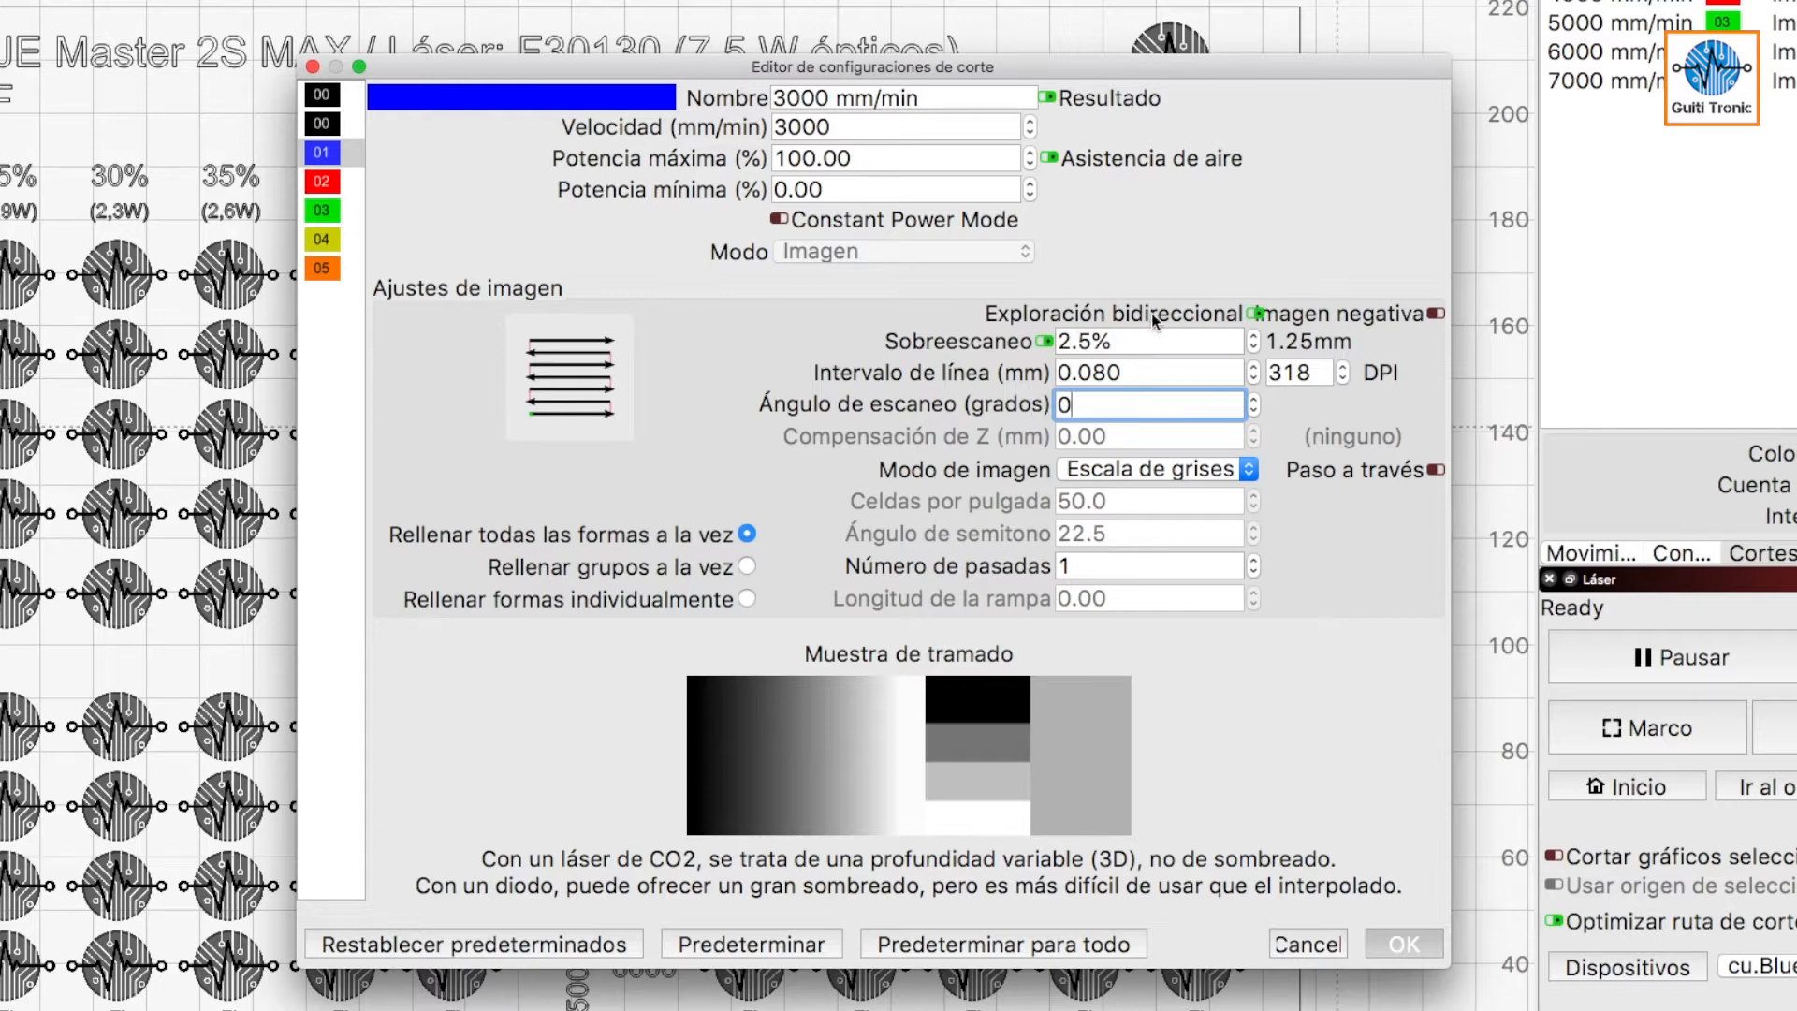
Compare the 3000 mm/min layer's scan pattern with bidirectional scanning off and on, leave it on and close the layer settings.
click(1256, 312)
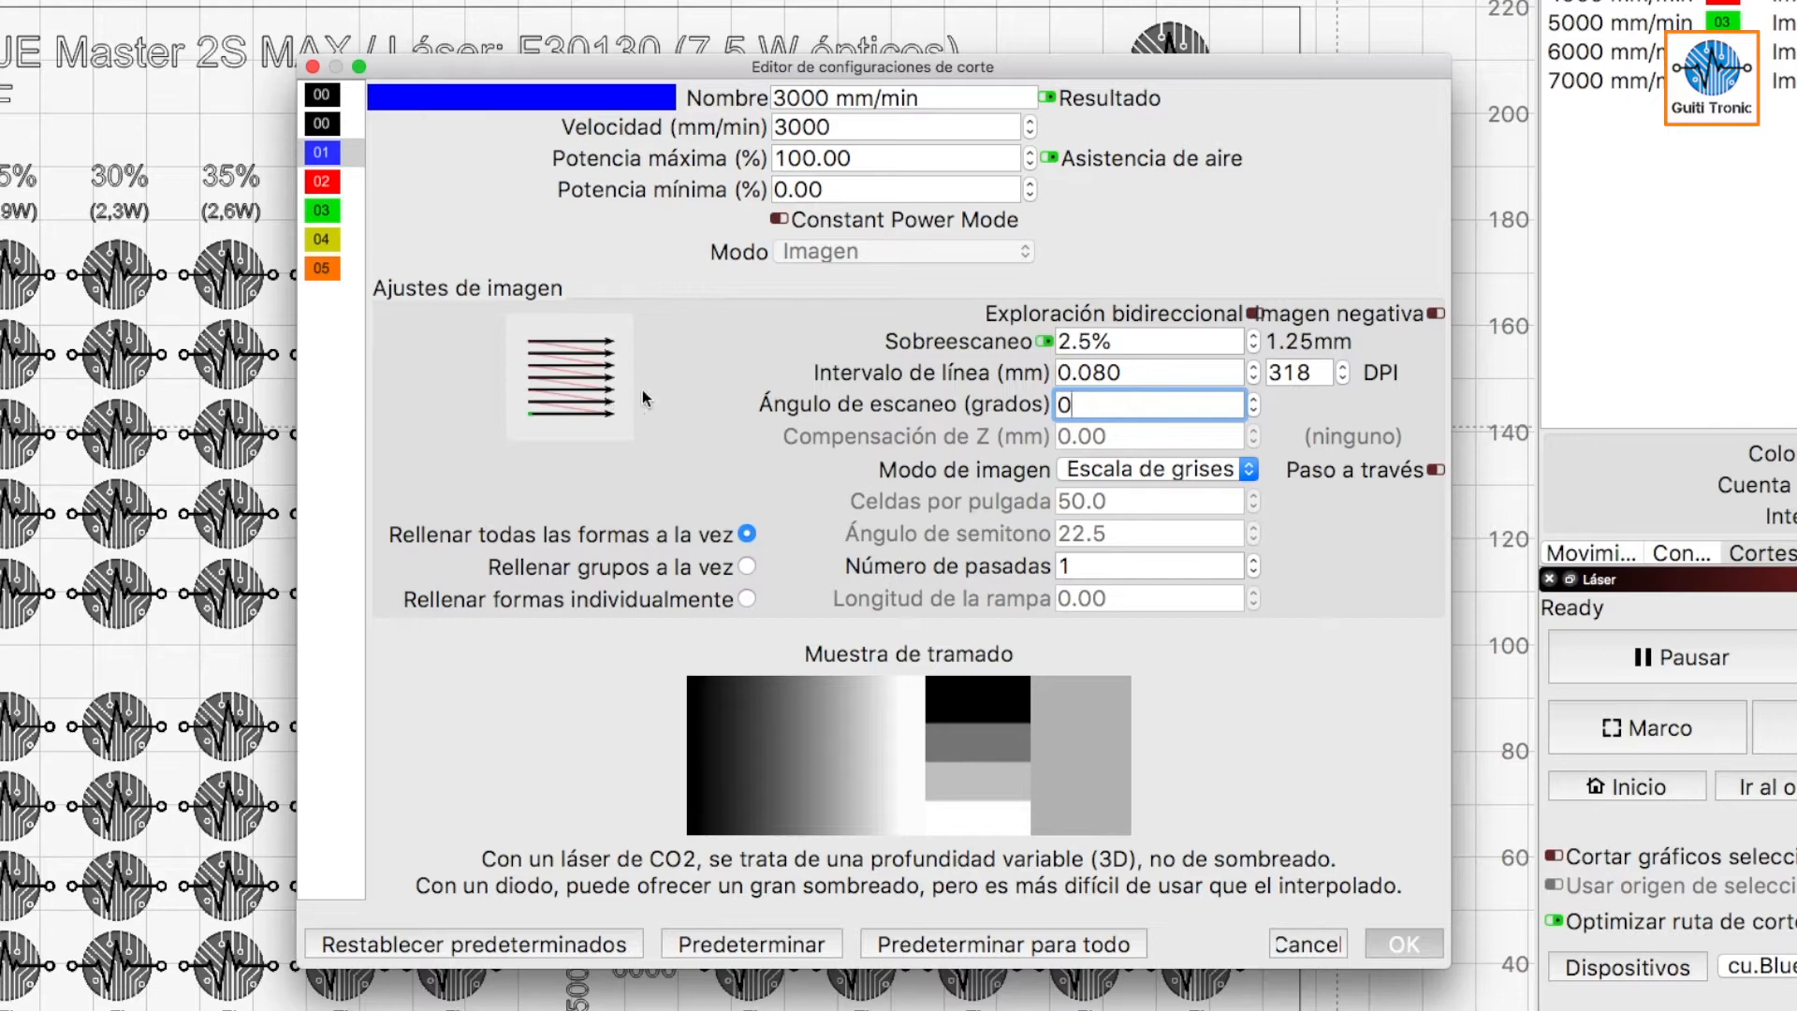
click(1255, 314)
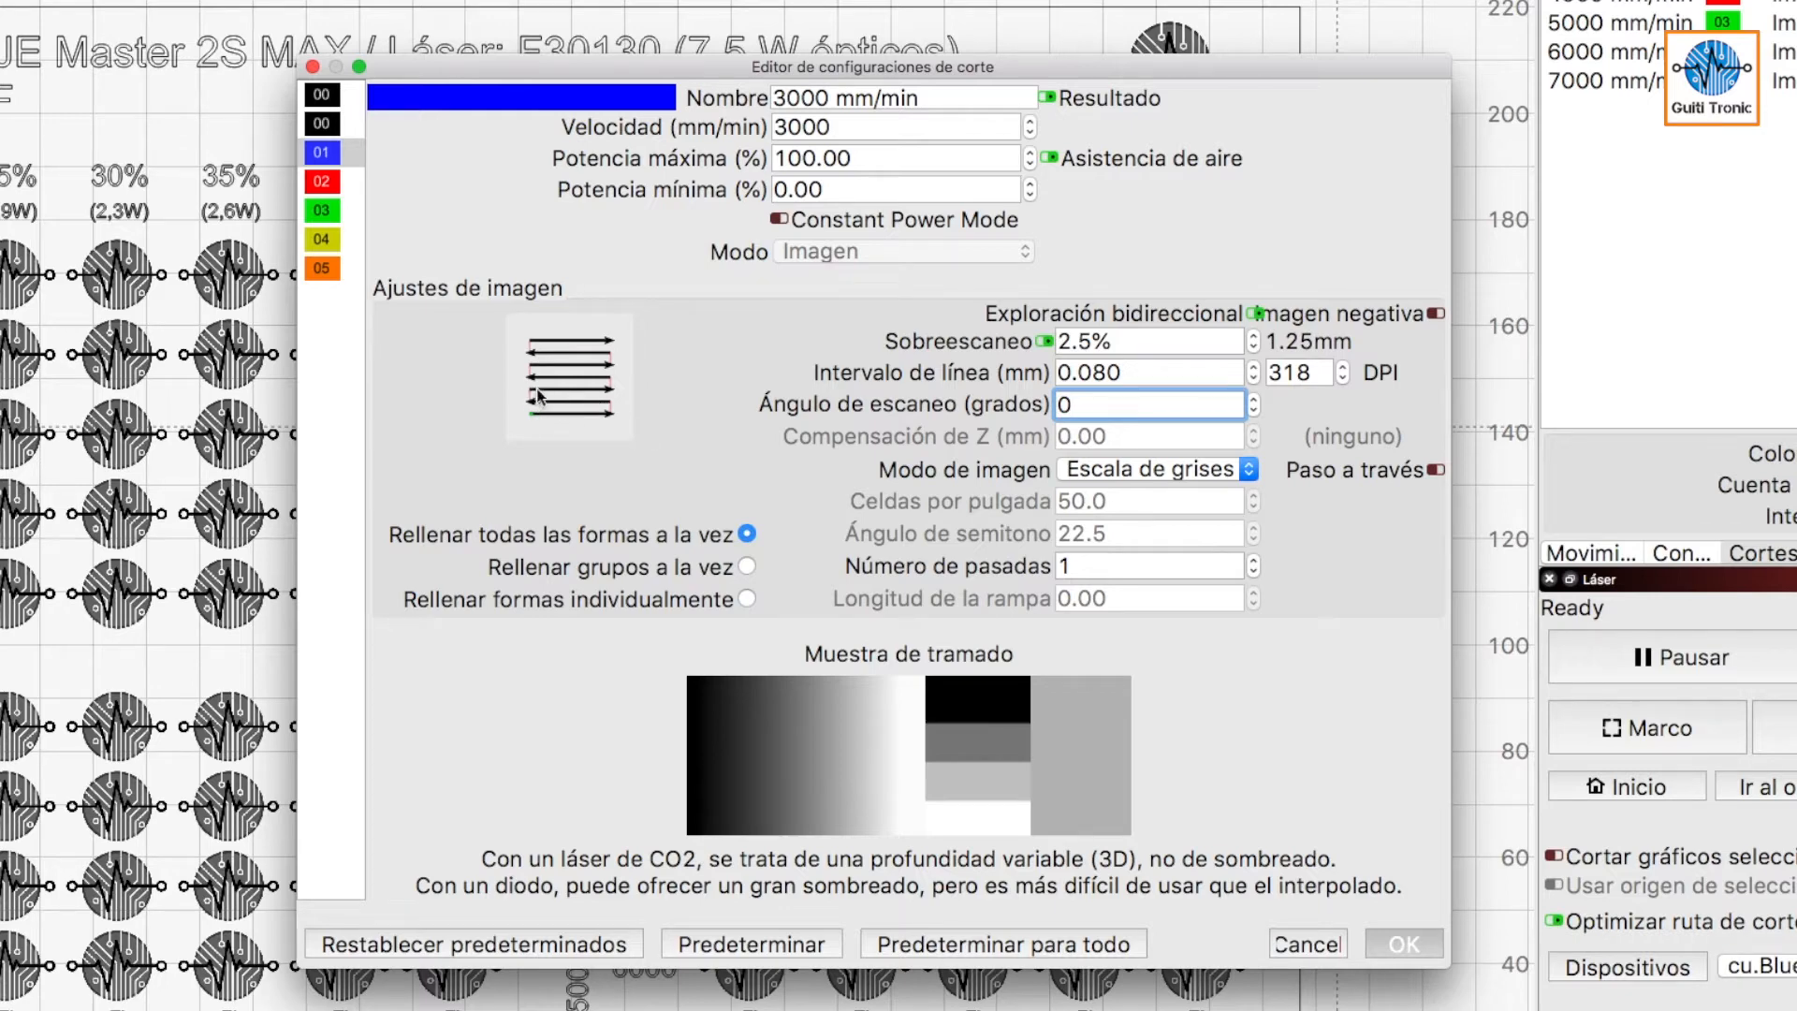
click(1255, 314)
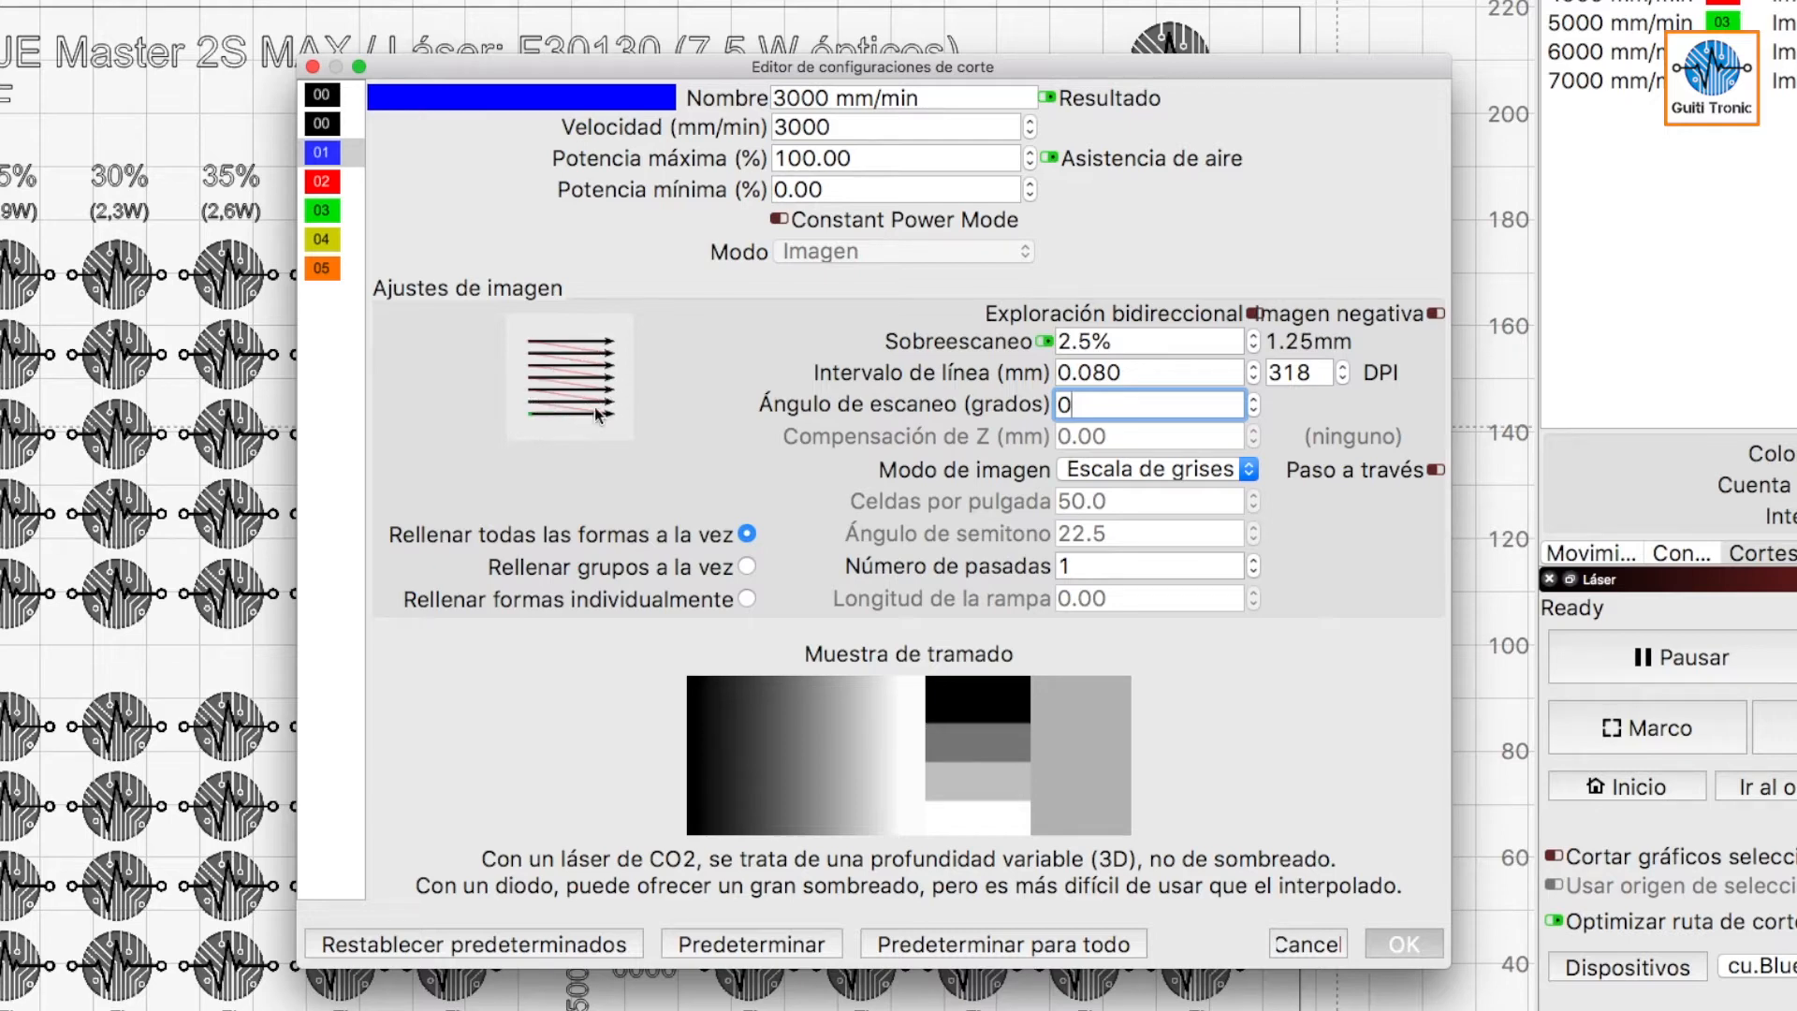
click(1255, 316)
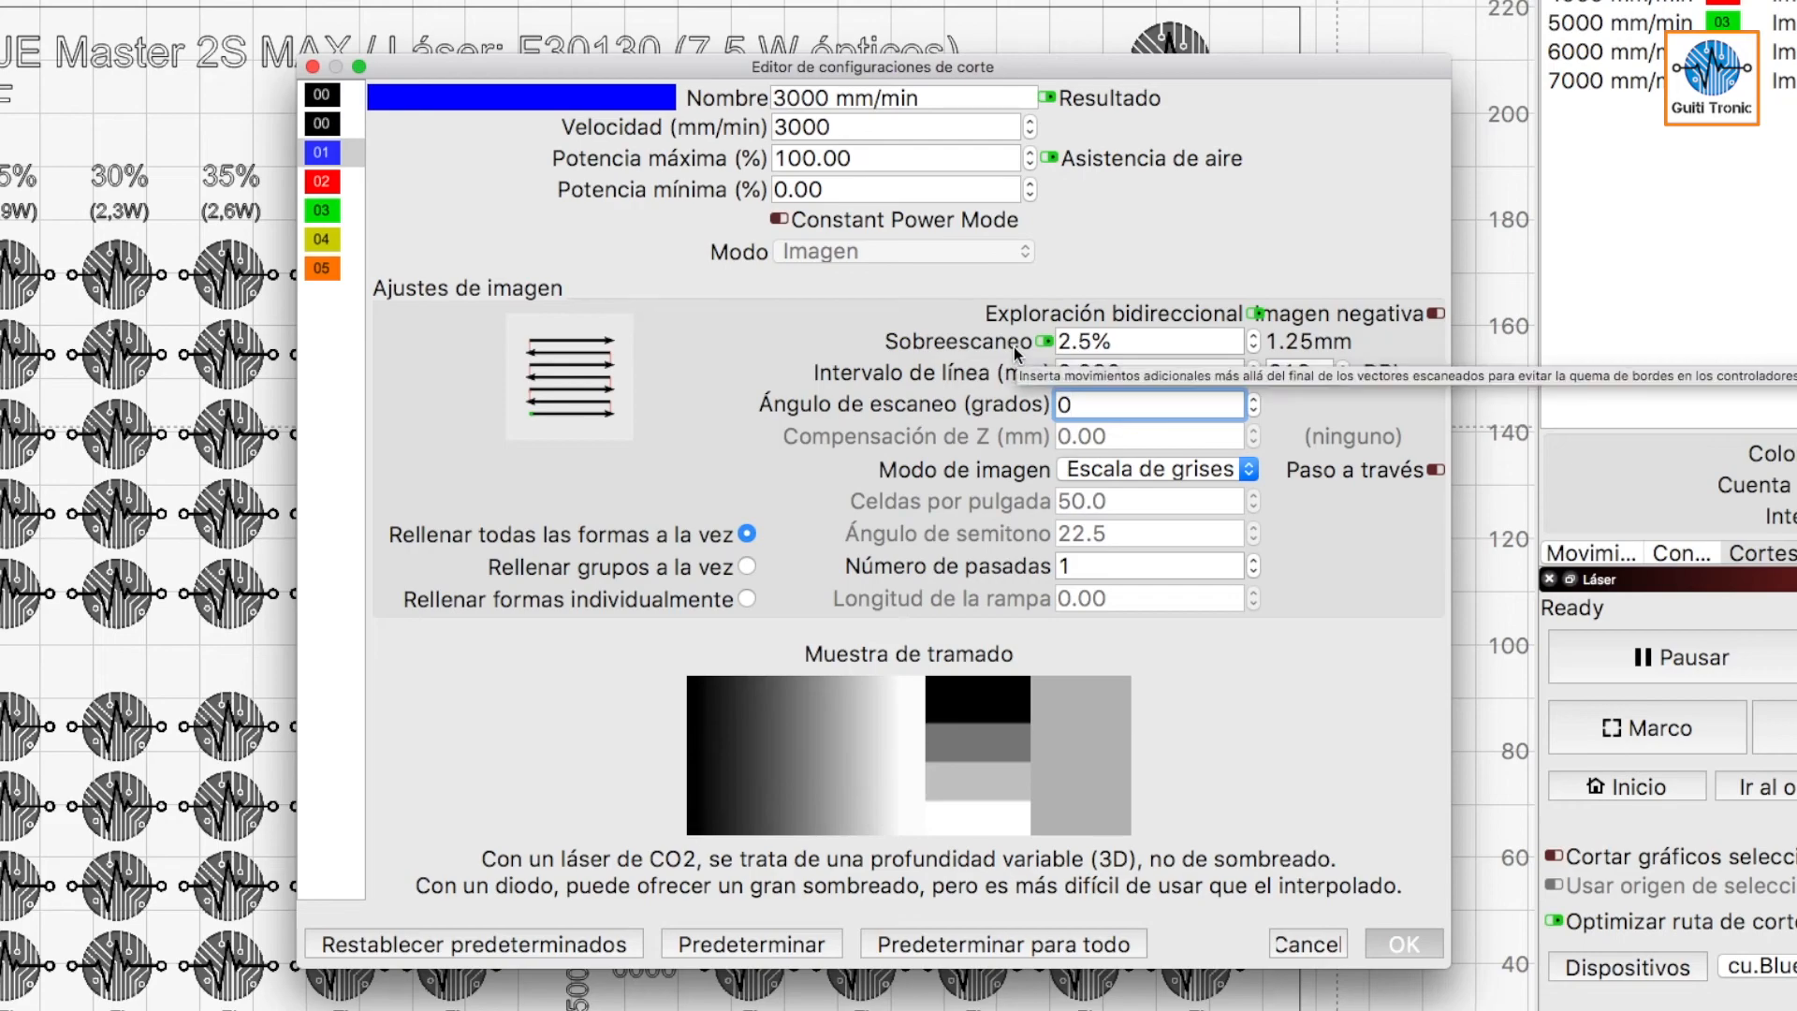
click(1380, 941)
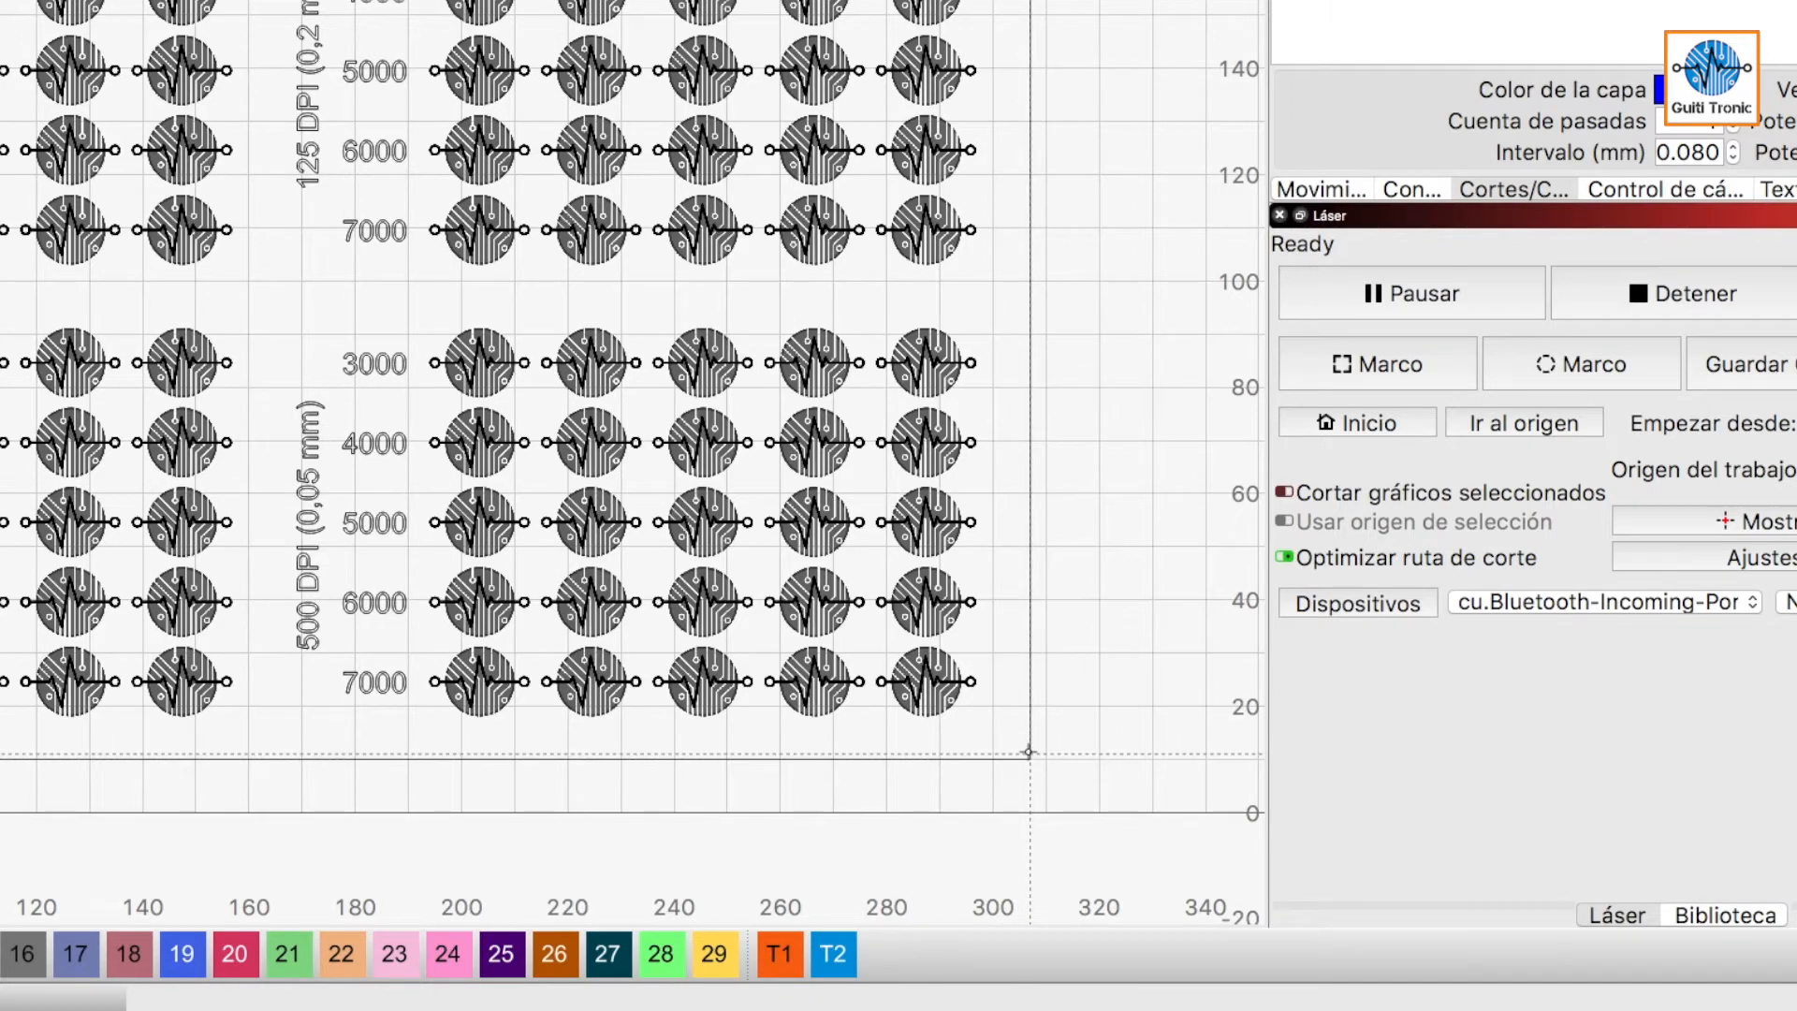
Inspect the template border's corner near the X 300 mm mark and the 3000 mm/min layer's overscan setting.
scroll(1028, 752, up, 5)
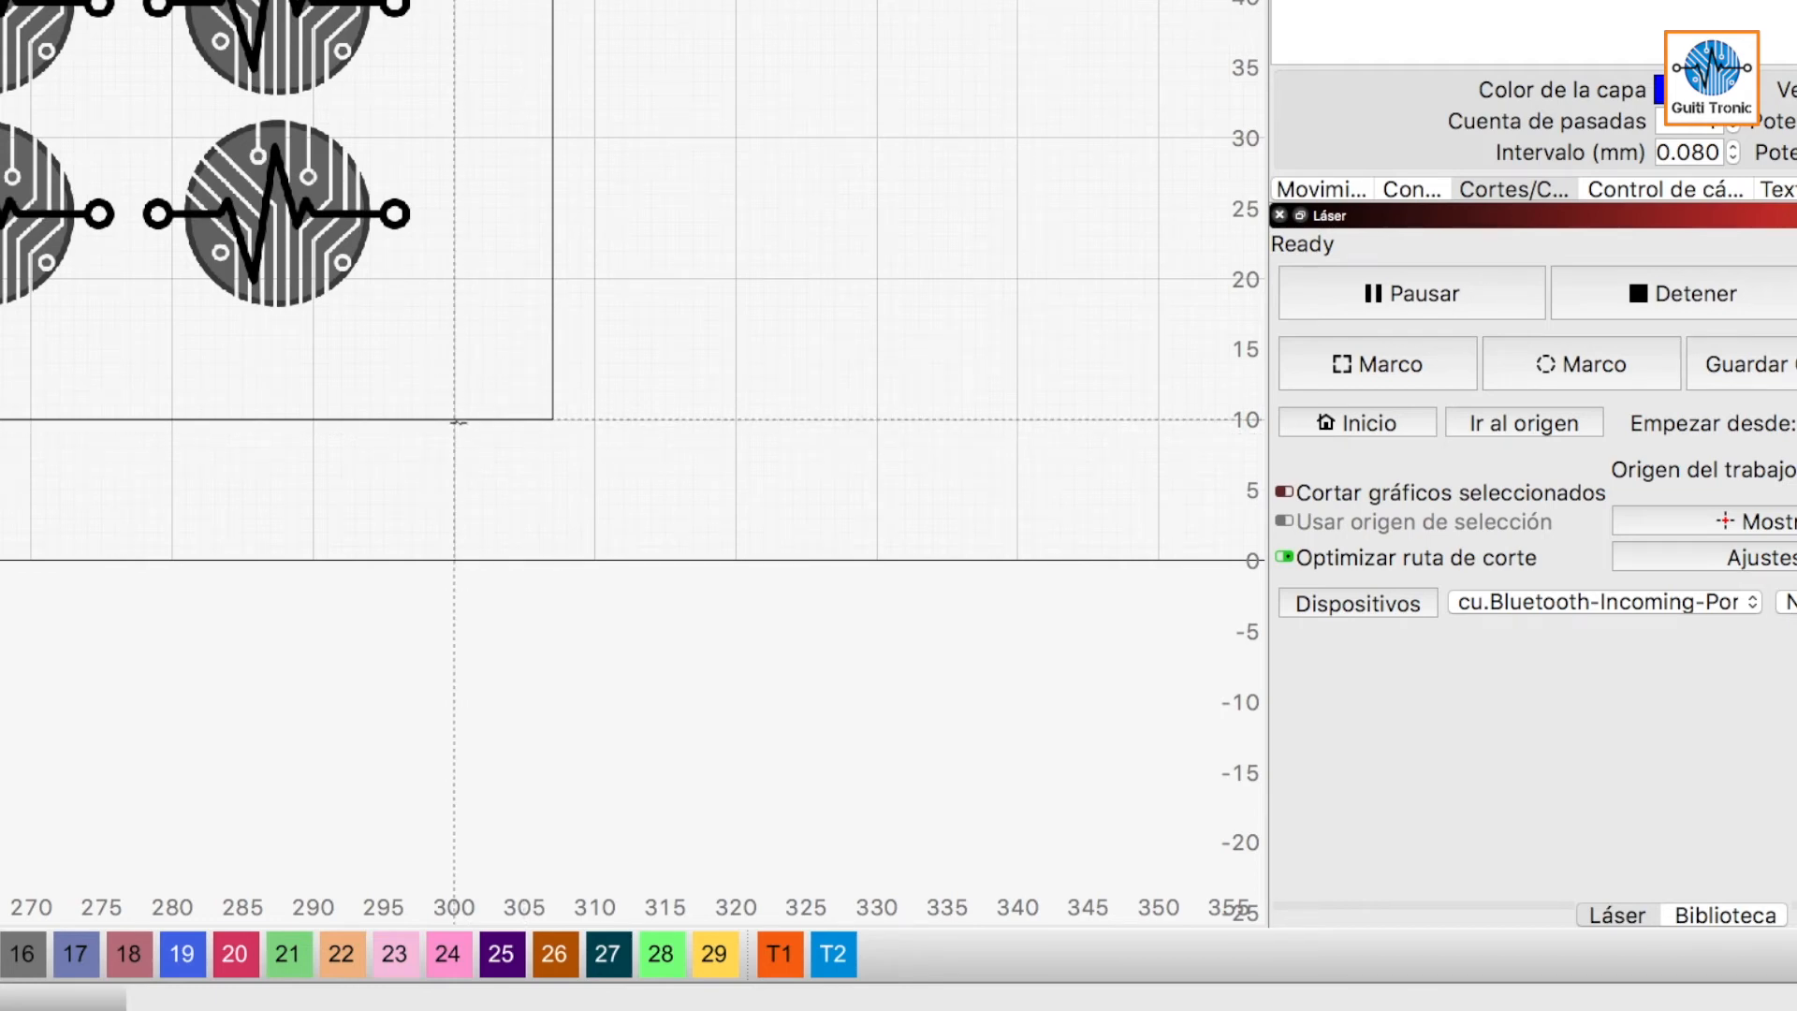
click(1527, 191)
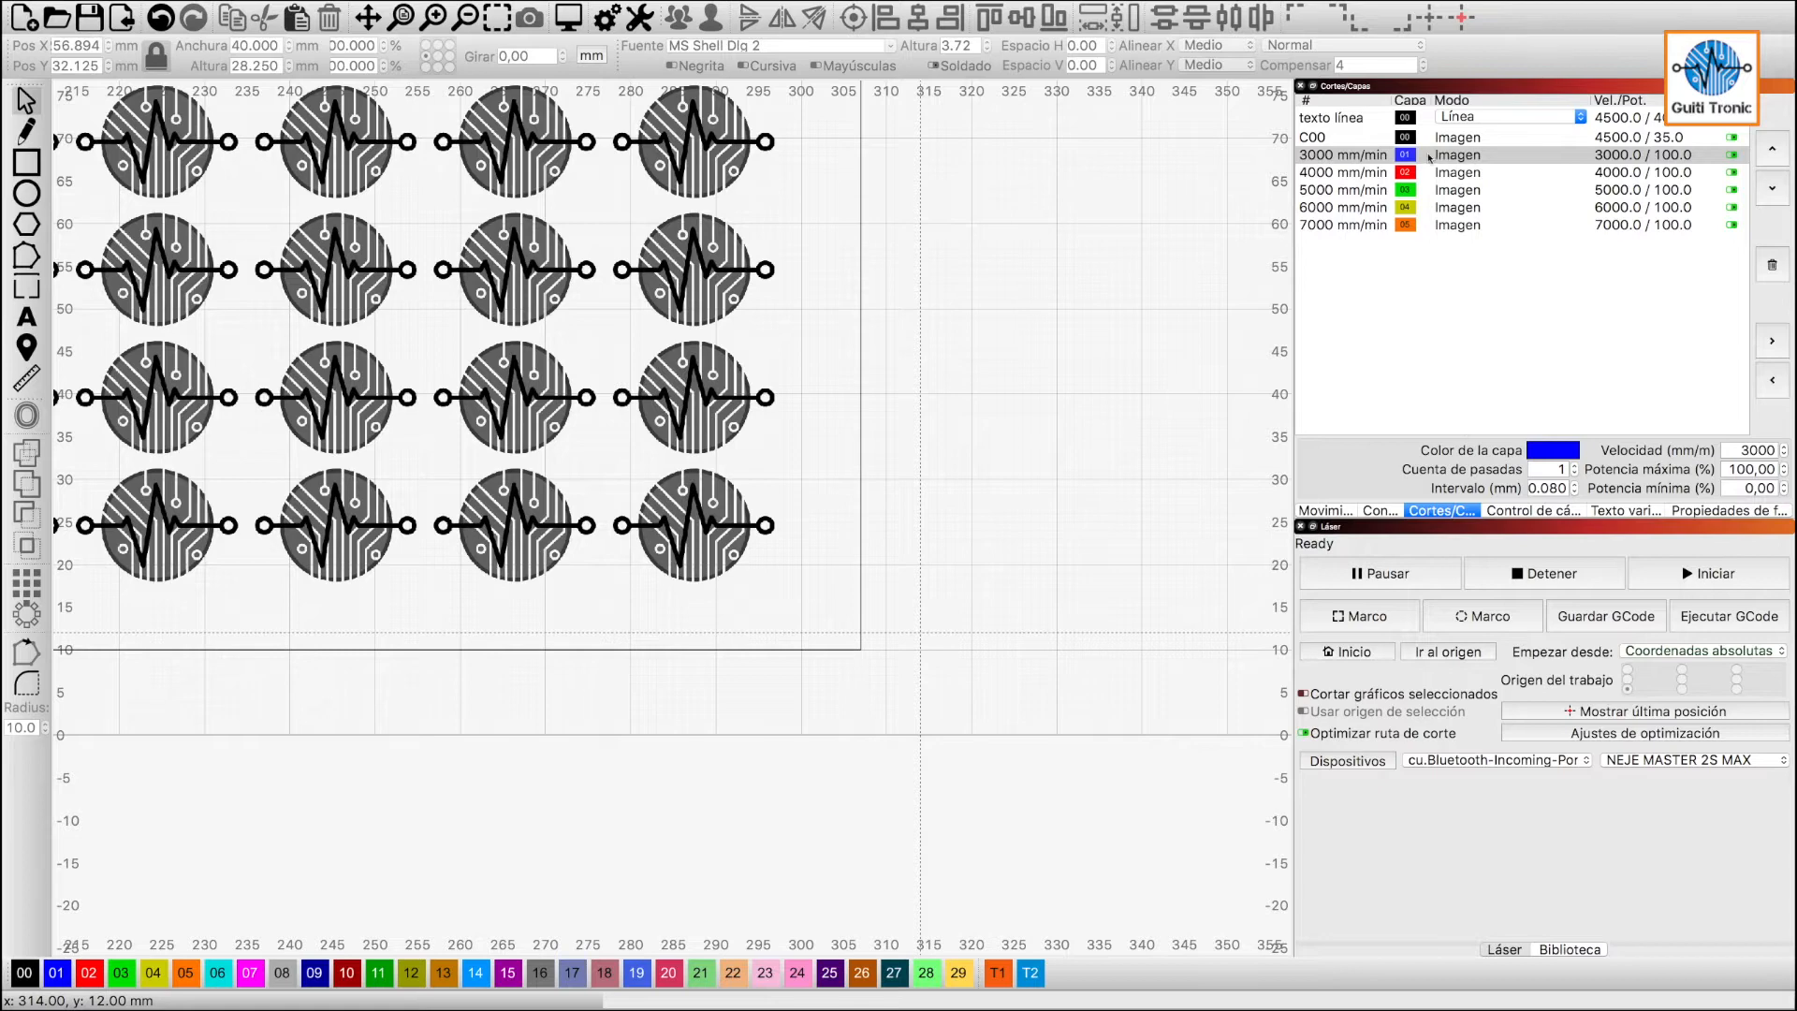
double_click(1429, 155)
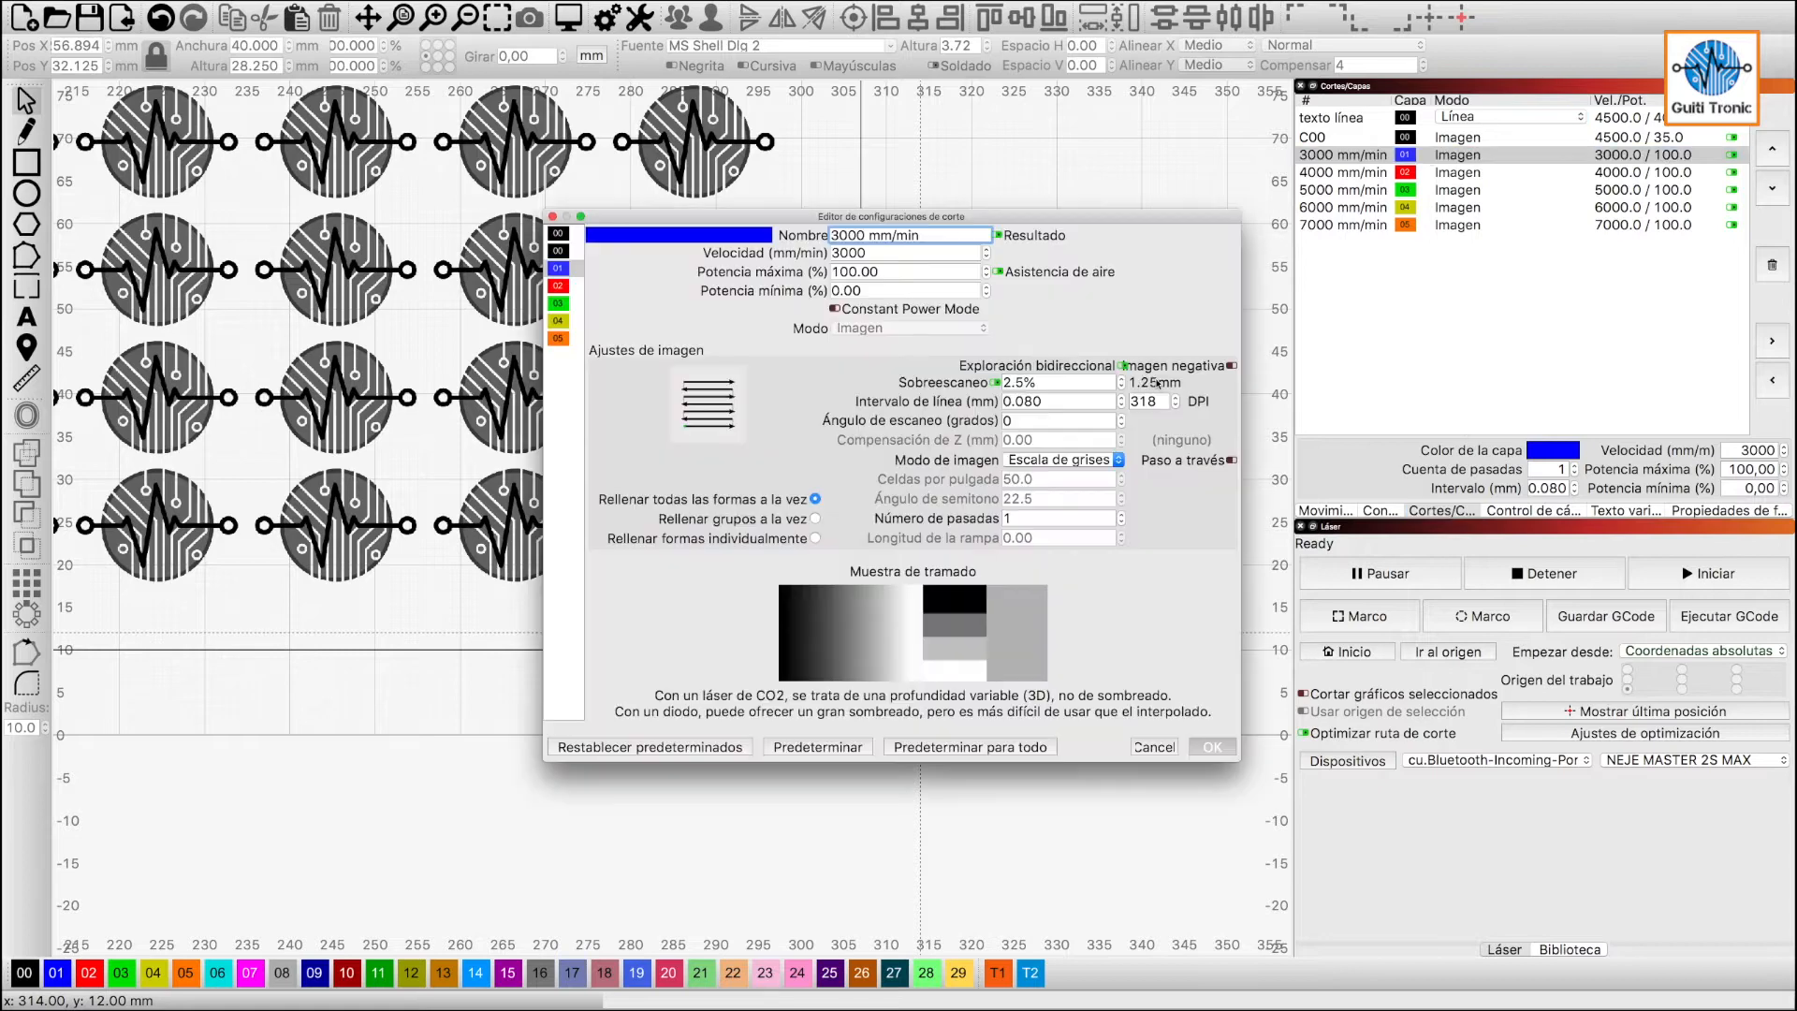
click(1220, 749)
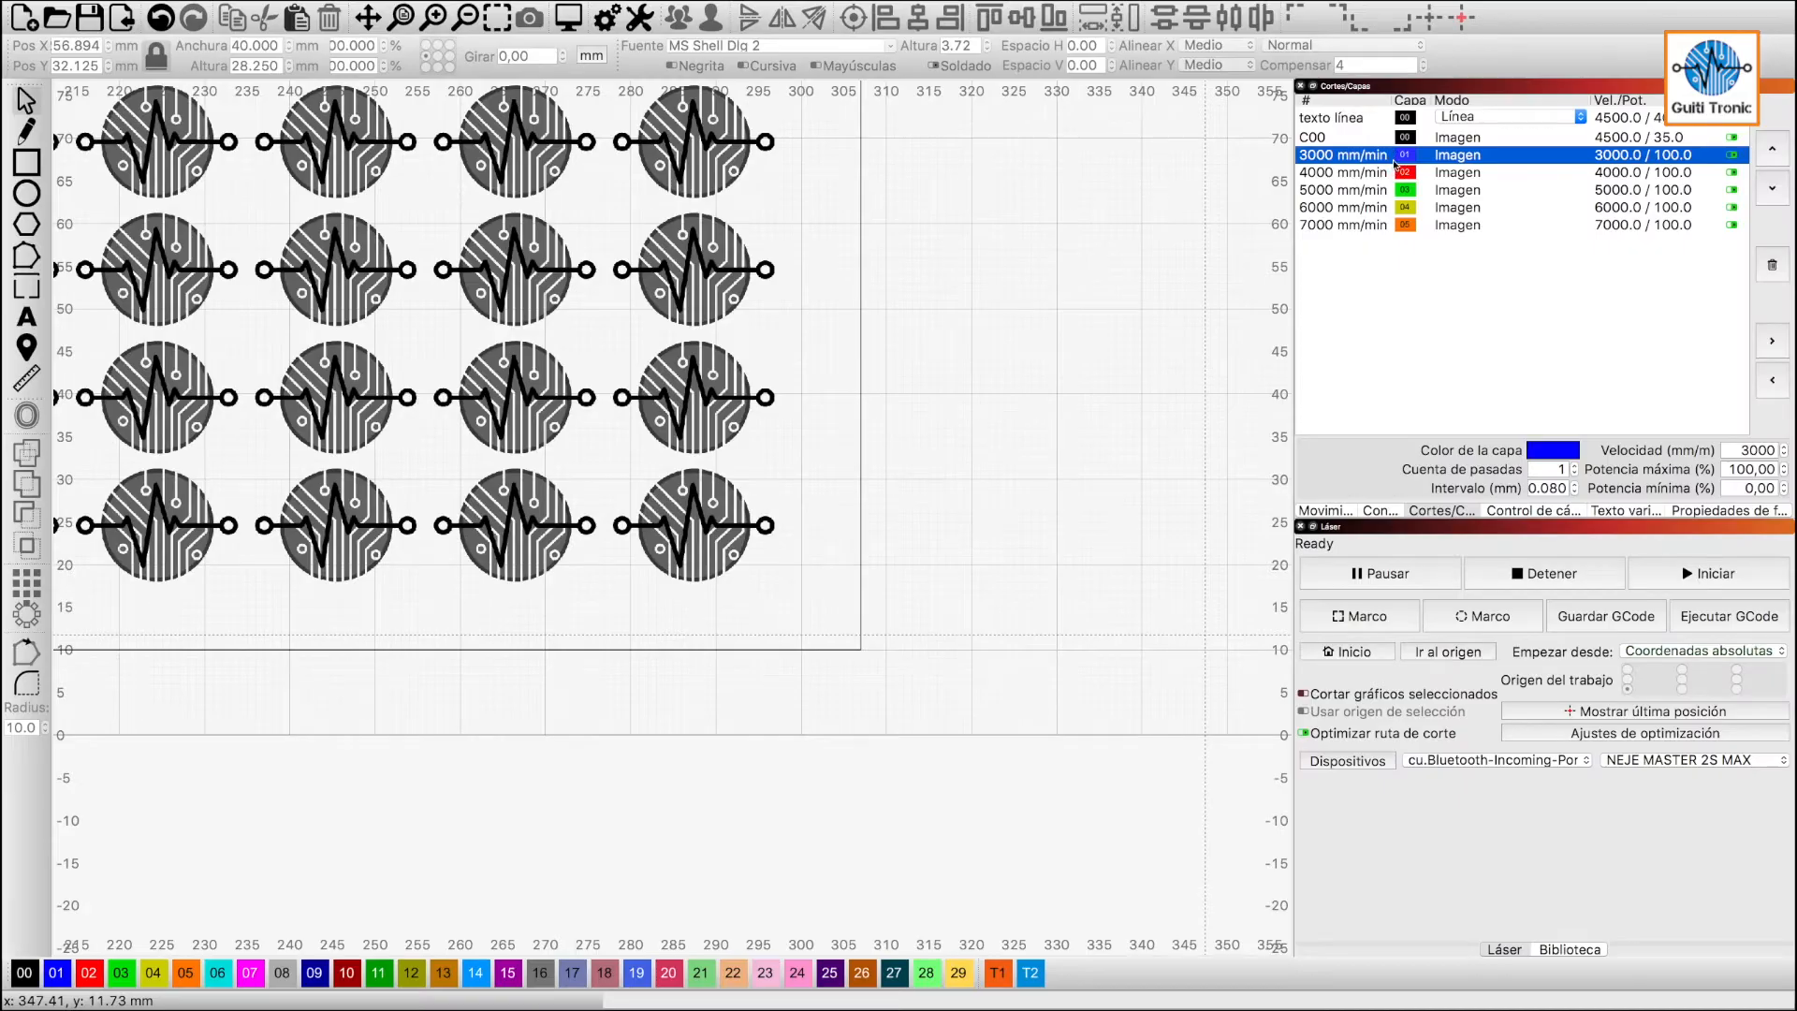
Set the 3000 mm/min layer's overscan to 5%.
double_click(1394, 160)
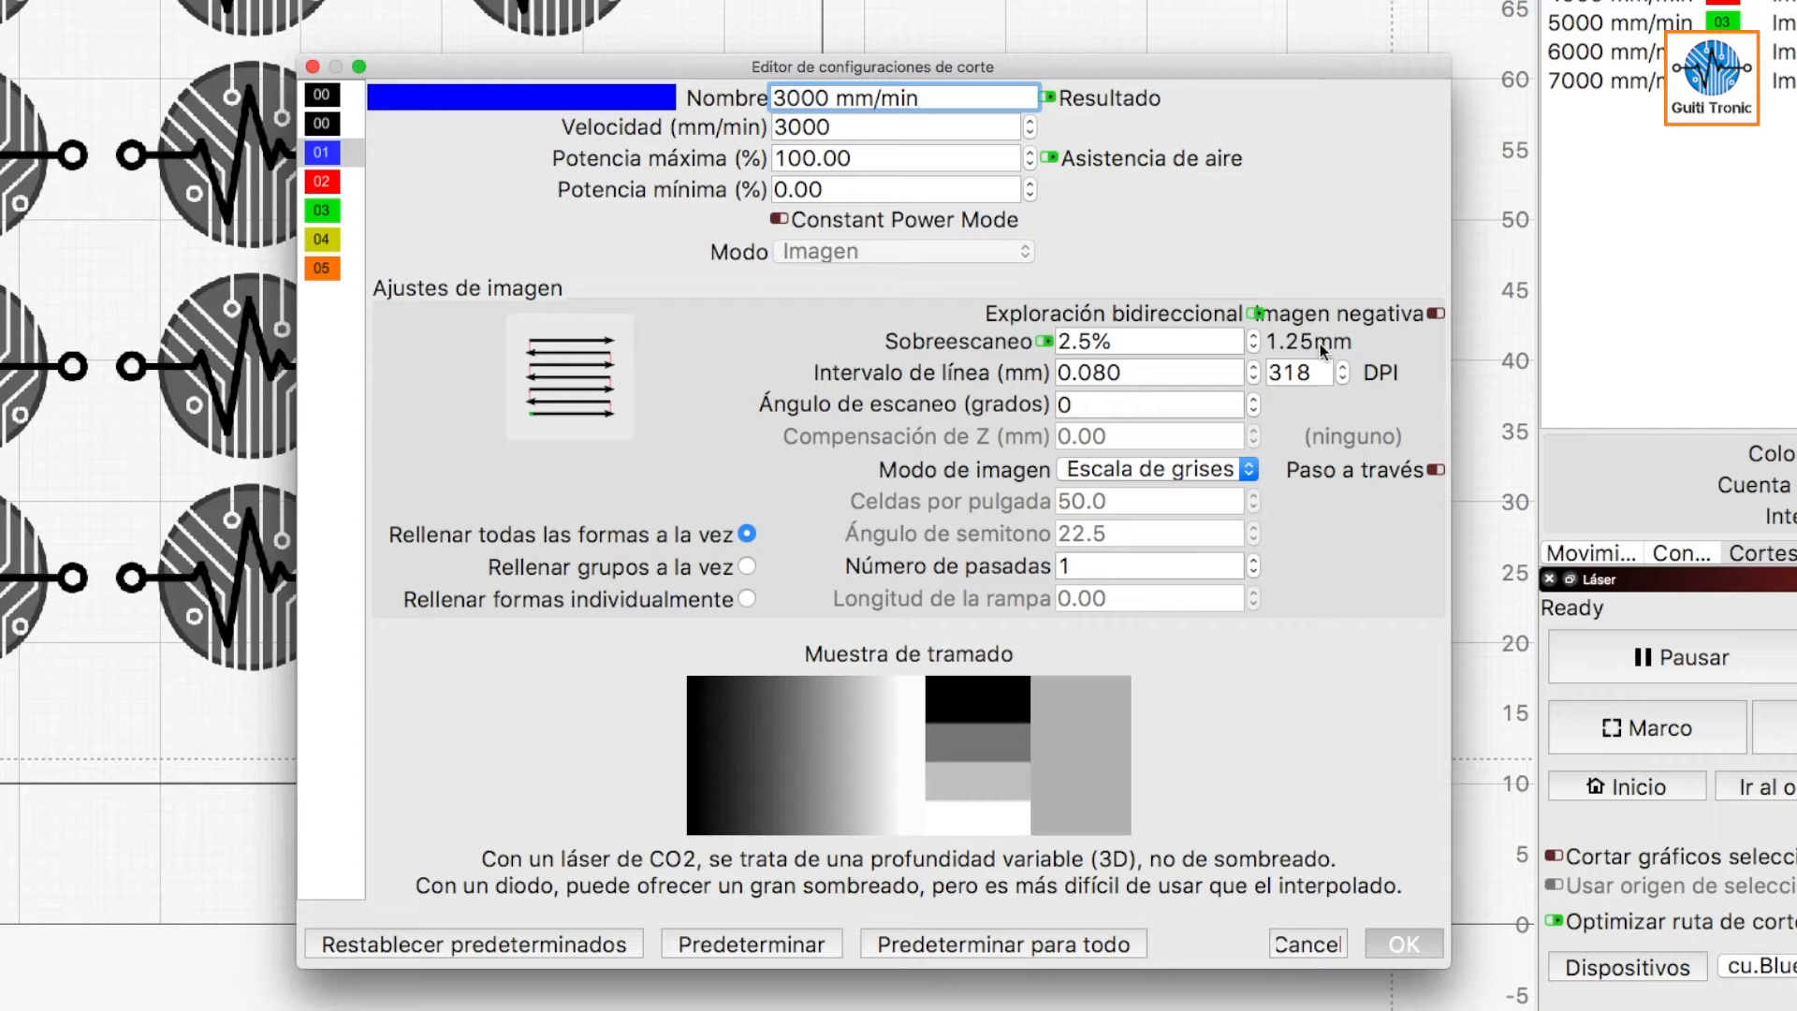
click(1083, 341)
key(BackSpace)
key(BackSpace)
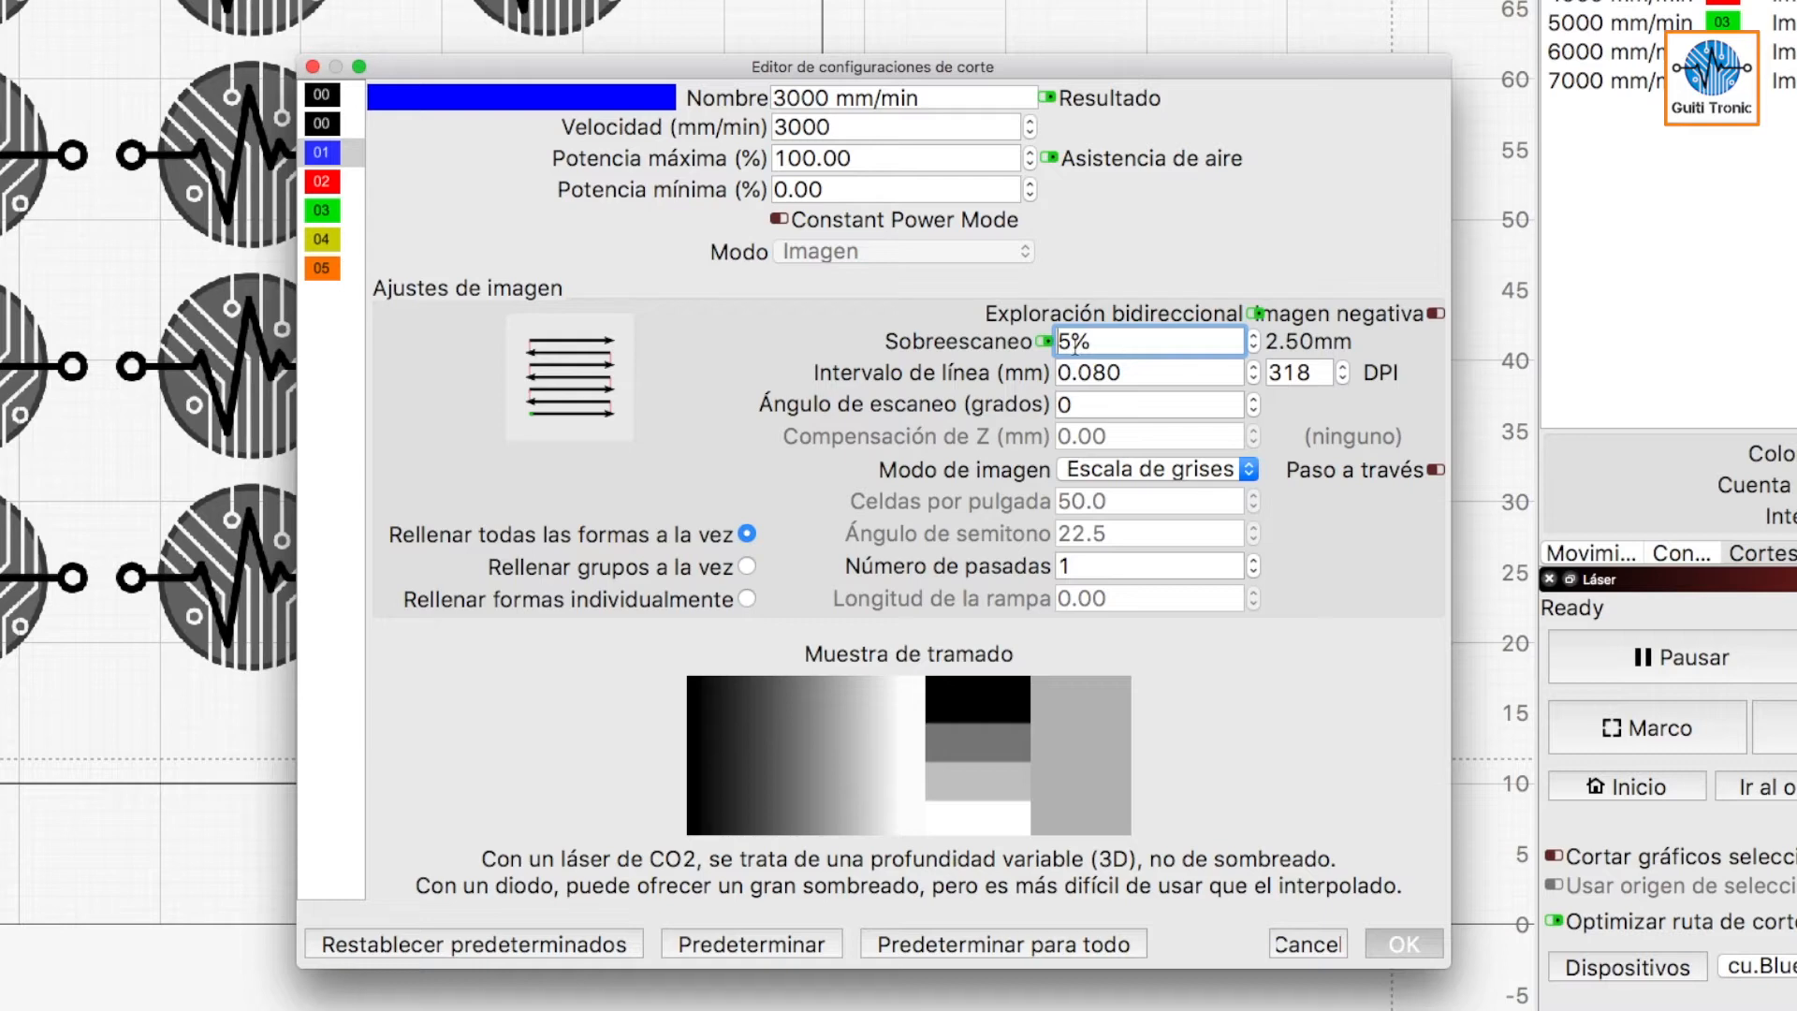
drag(1114, 344, 1059, 342)
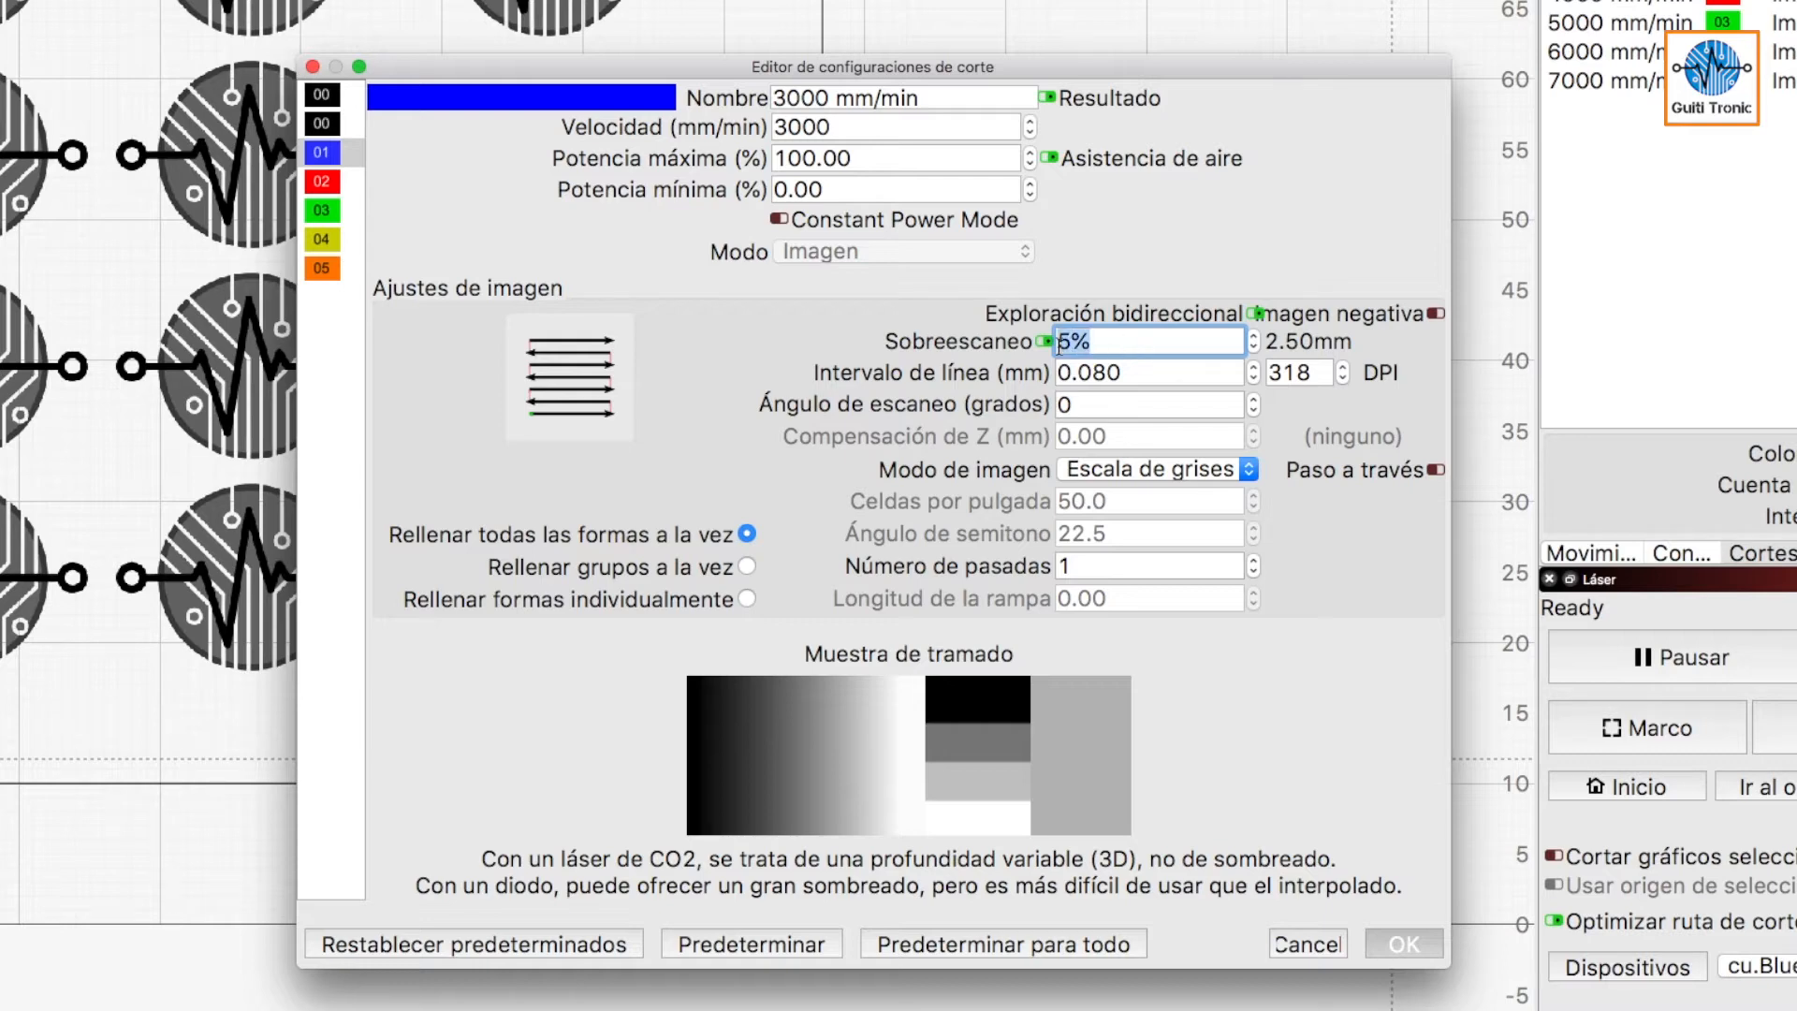